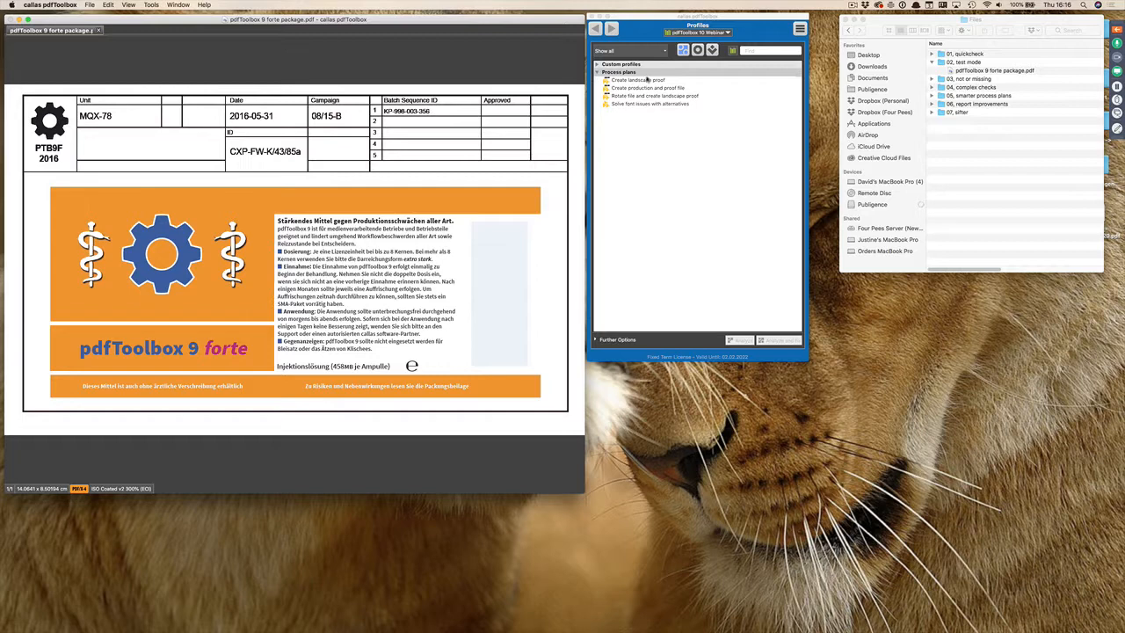
# Open the Create landscape proof process plan for editing.
pyautogui.click(647, 81)
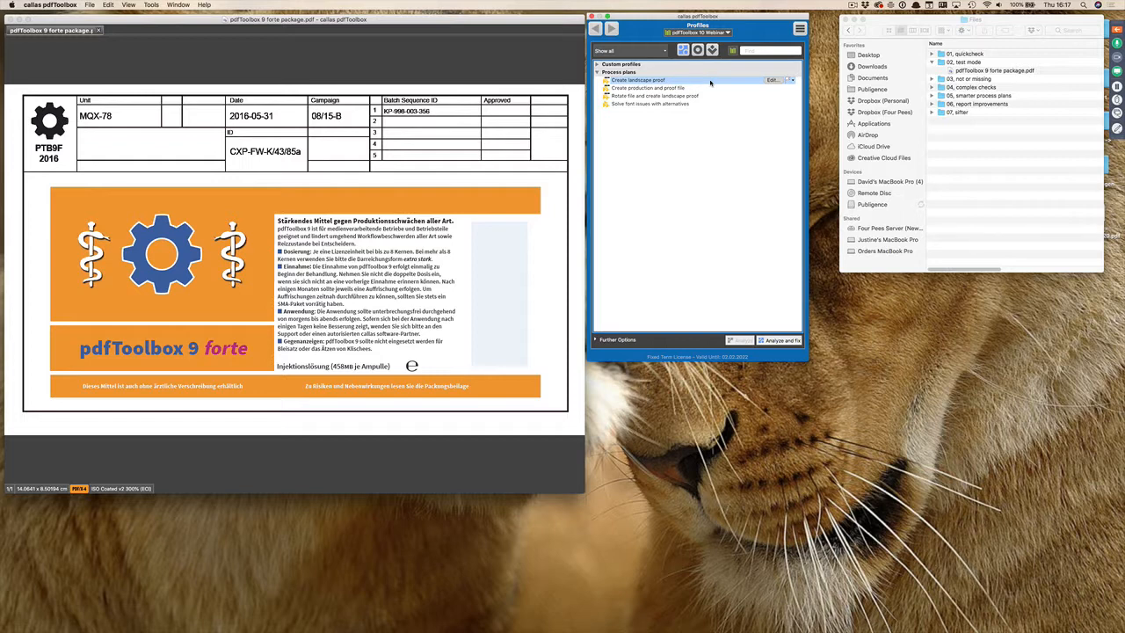
pyautogui.click(771, 81)
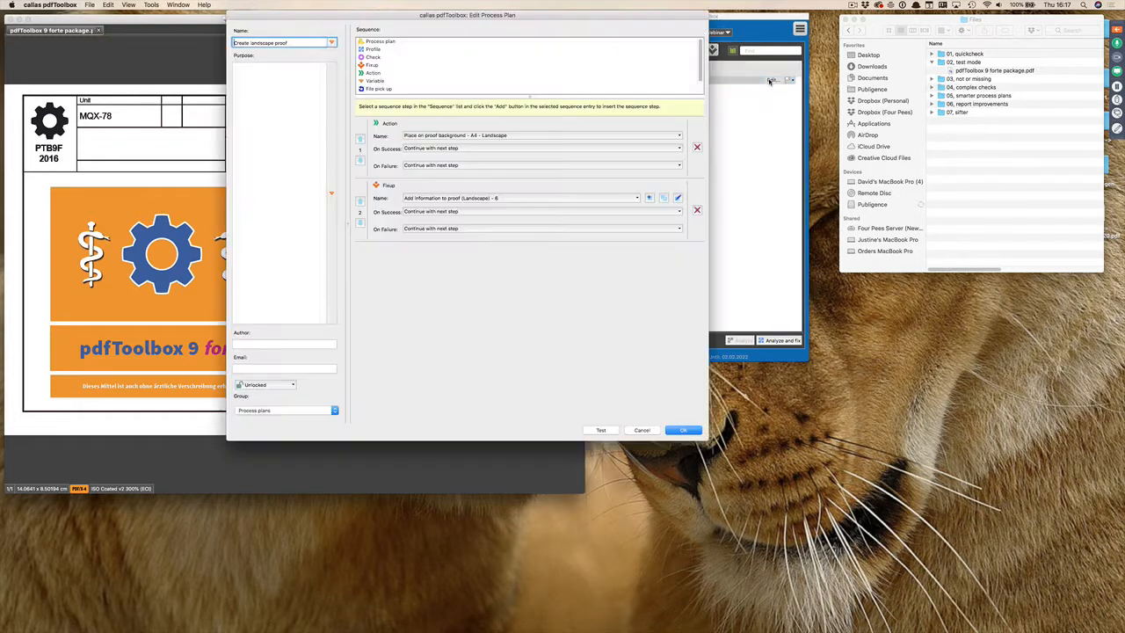
pyautogui.moveTo(542, 16); pyautogui.dragTo(562, 41)
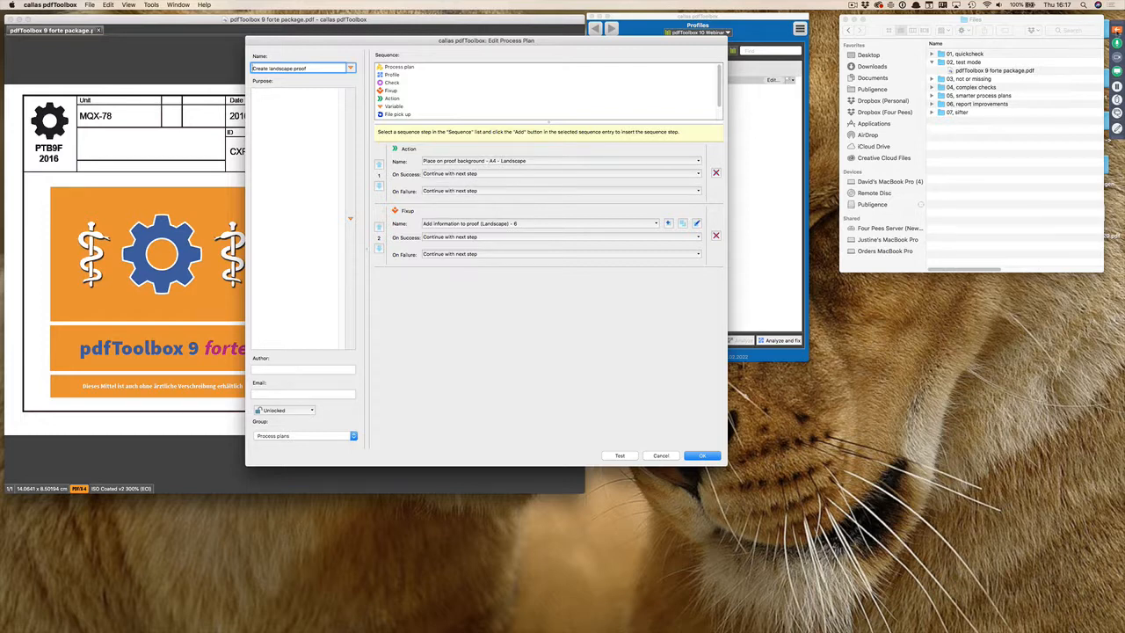
pyautogui.click(1117, 31)
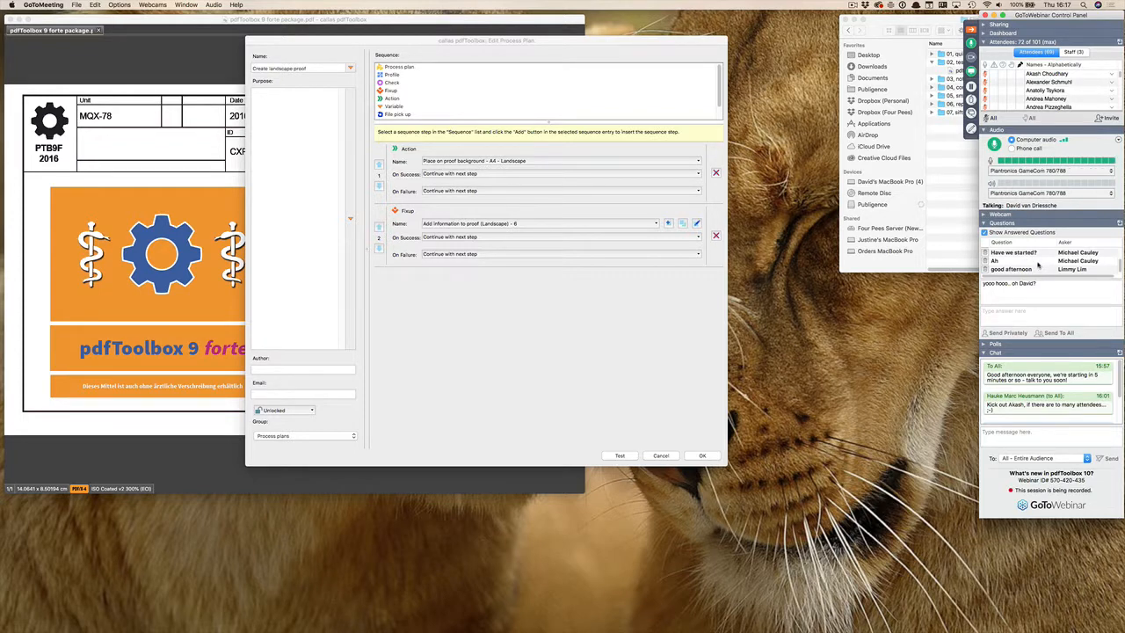
pyautogui.click(496, 285)
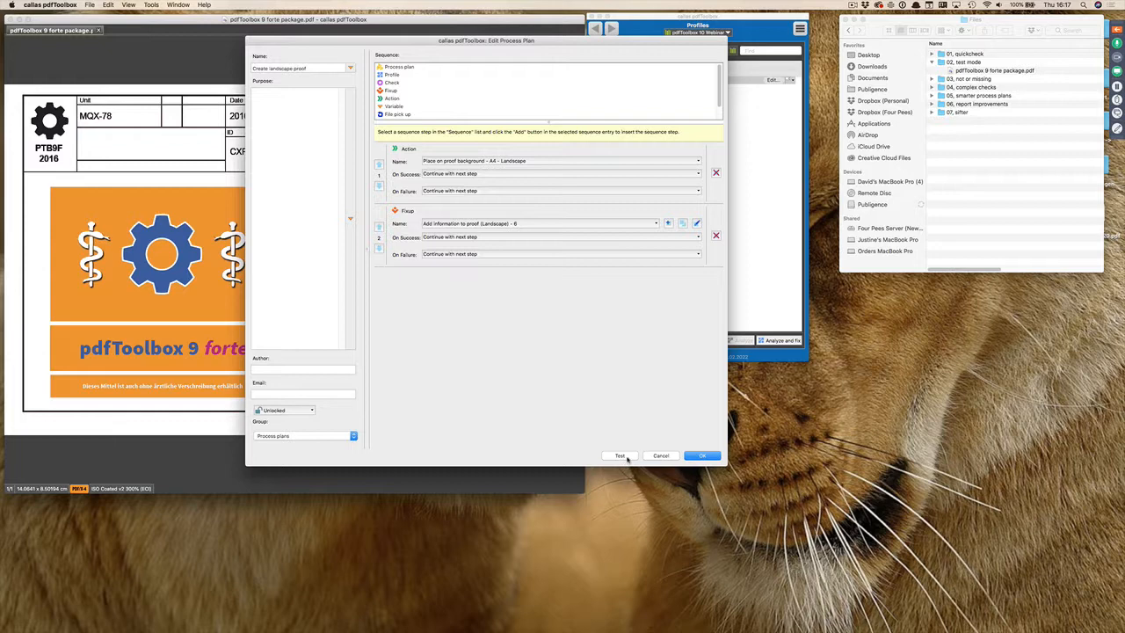
# Test the process plan on the open PDF with the customer name Penguiny and the other variables at their defaults.
pyautogui.click(620, 456)
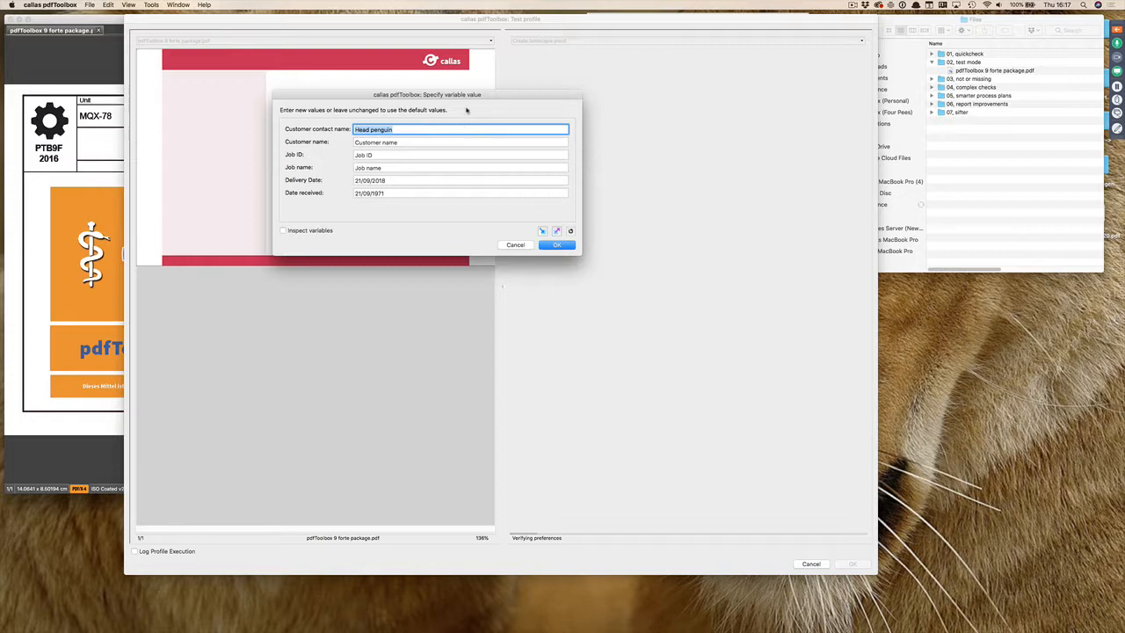
pyautogui.moveTo(466, 95); pyautogui.dragTo(547, 148)
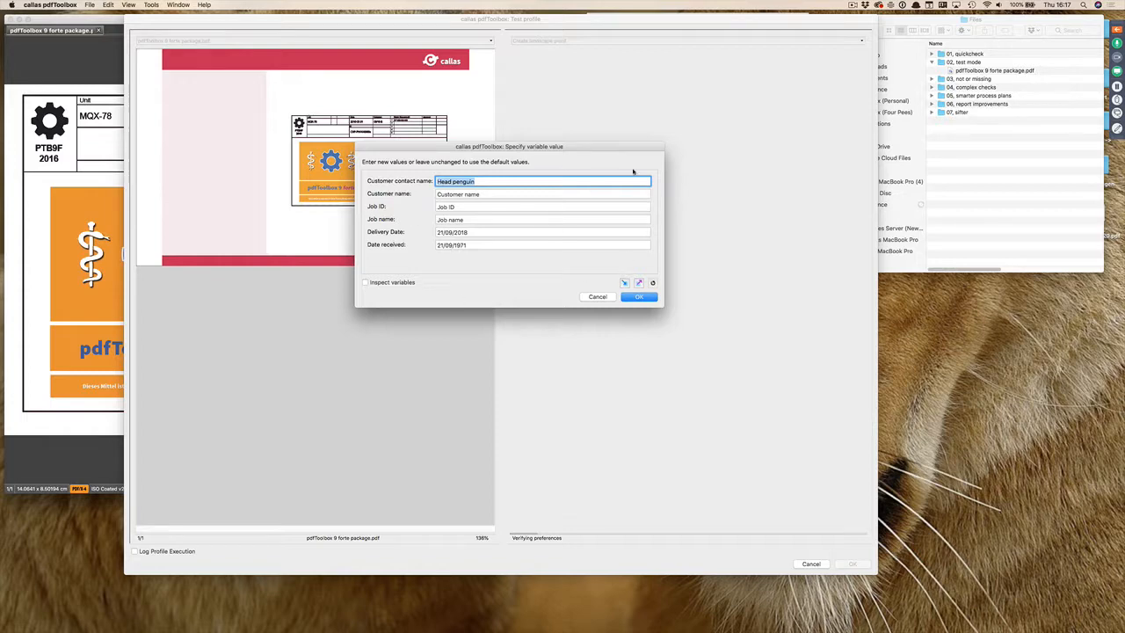
pyautogui.press('Tab')
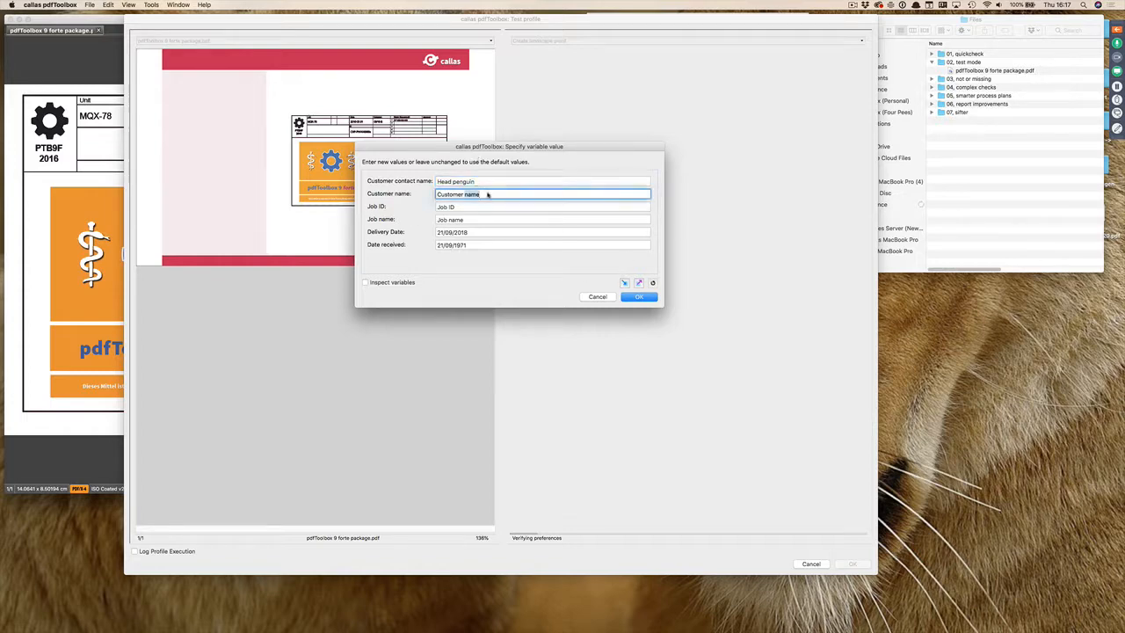
pyautogui.write('Penguiny')
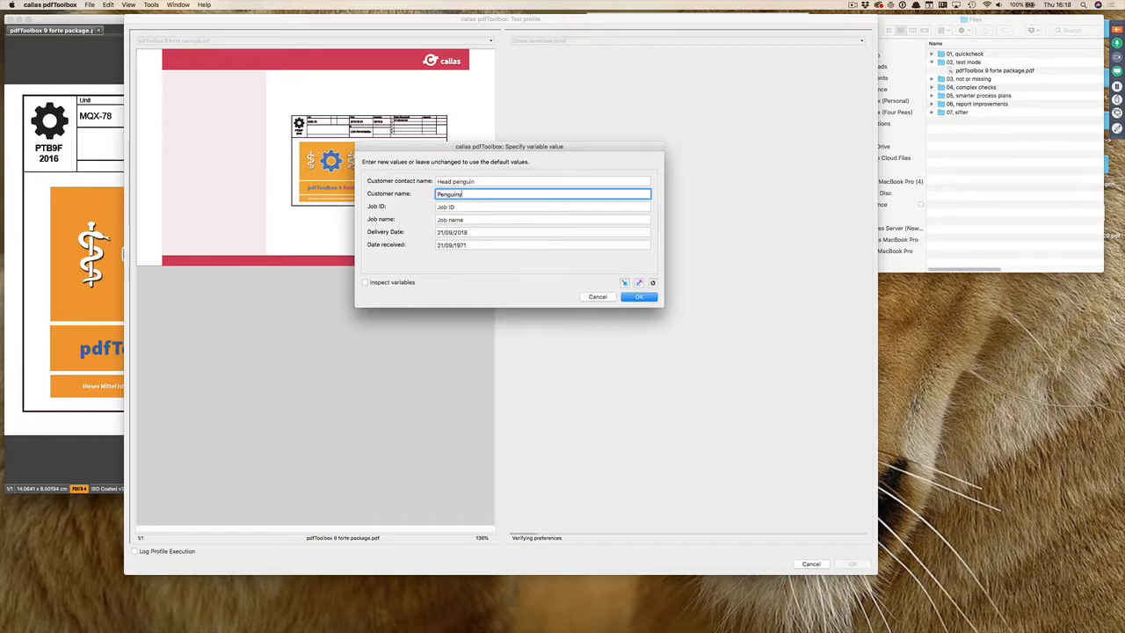
pyautogui.press('Return')
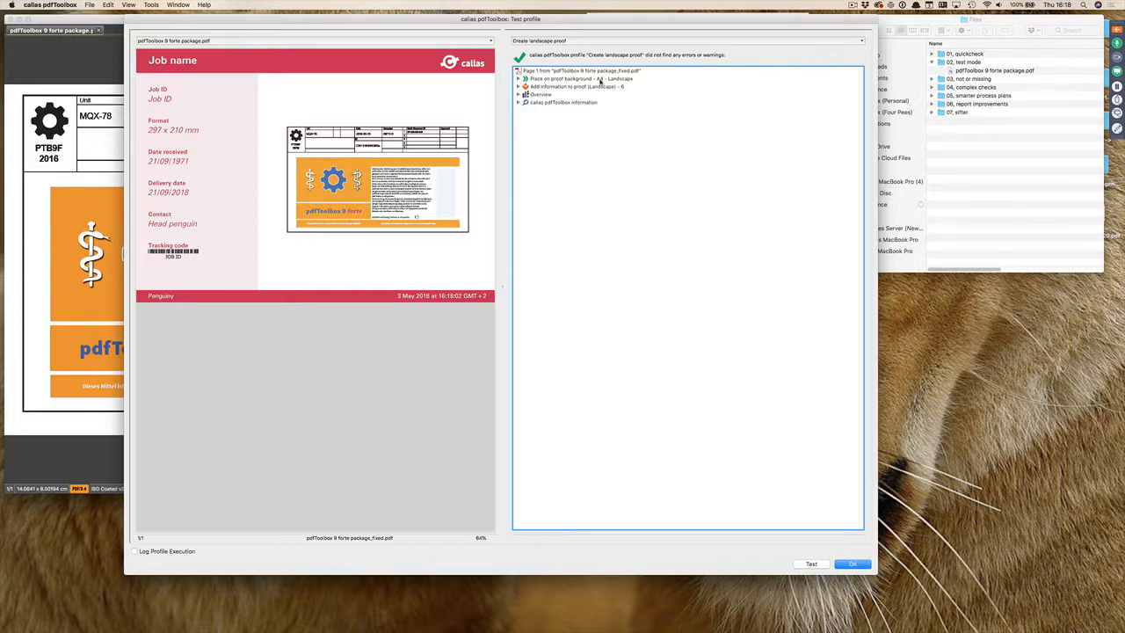
# Examine the variables and fixup entry listed under Add information to proof (Landscape) in the test results.
pyautogui.click(518, 87)
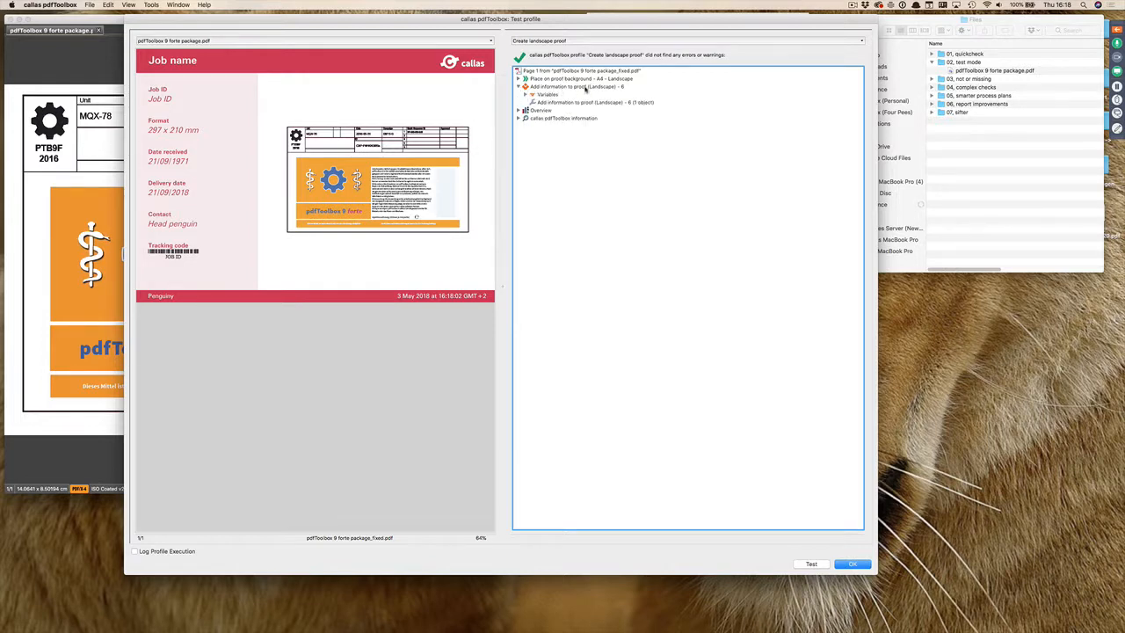
pyautogui.click(526, 94)
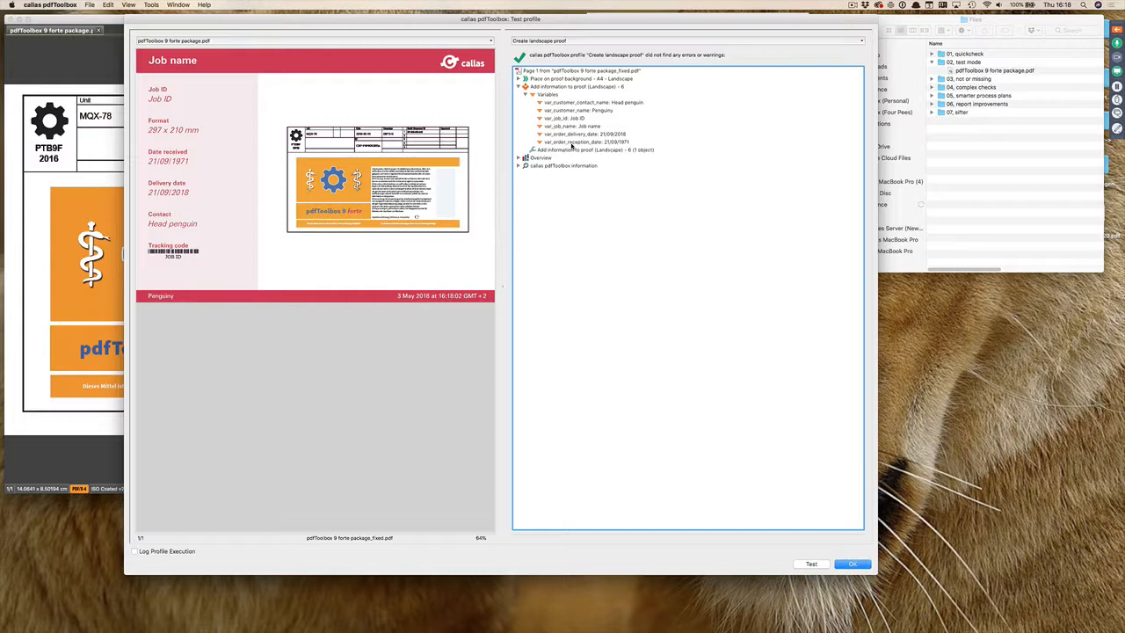
pyautogui.click(573, 150)
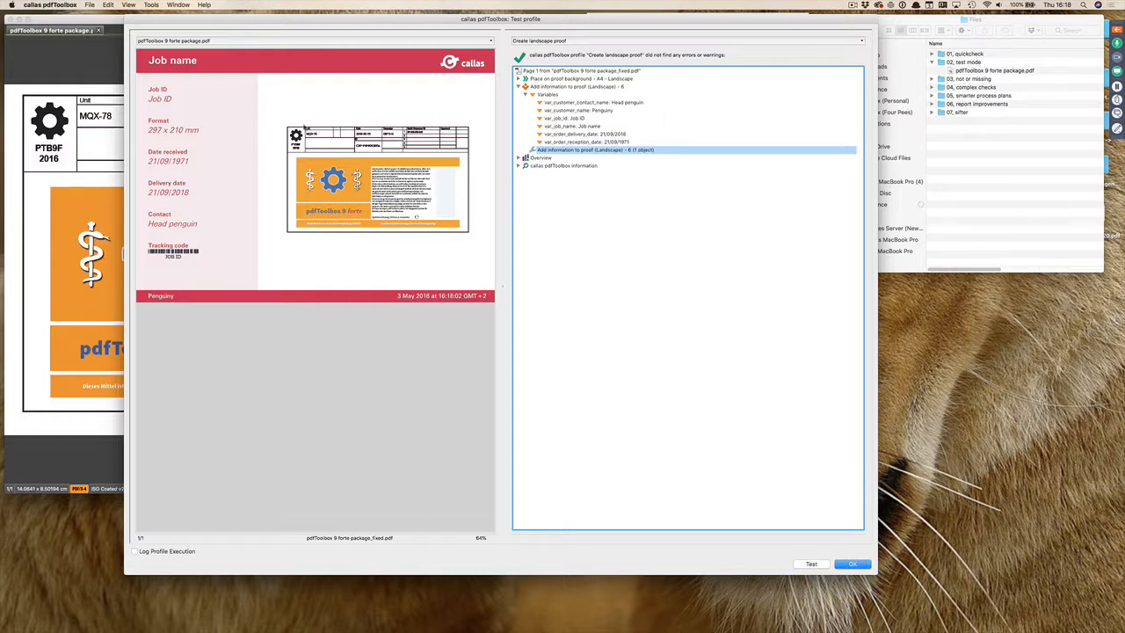
# Run the test on Penguin without cut path.pdf instead, accepting the default variable values.
pyautogui.click(238, 42)
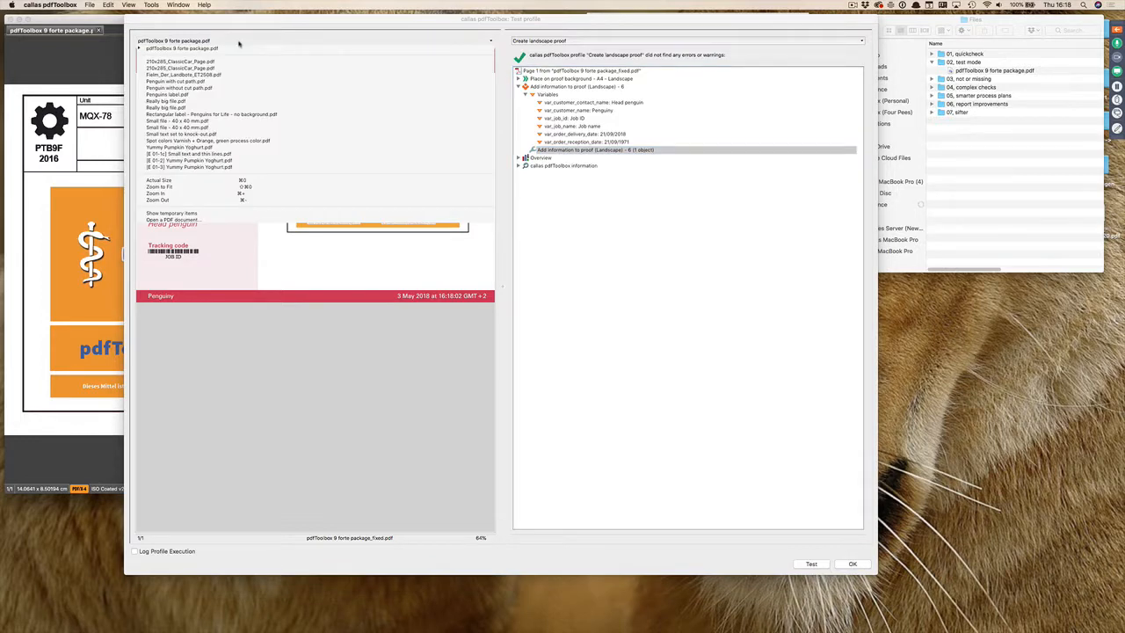
pyautogui.click(235, 89)
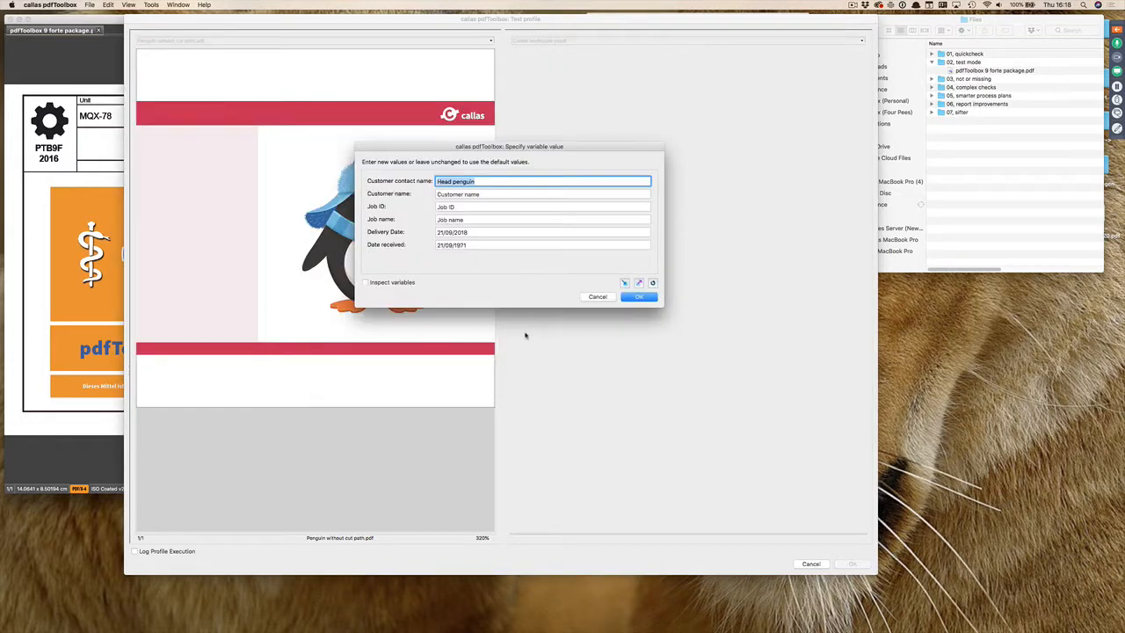
pyautogui.click(640, 297)
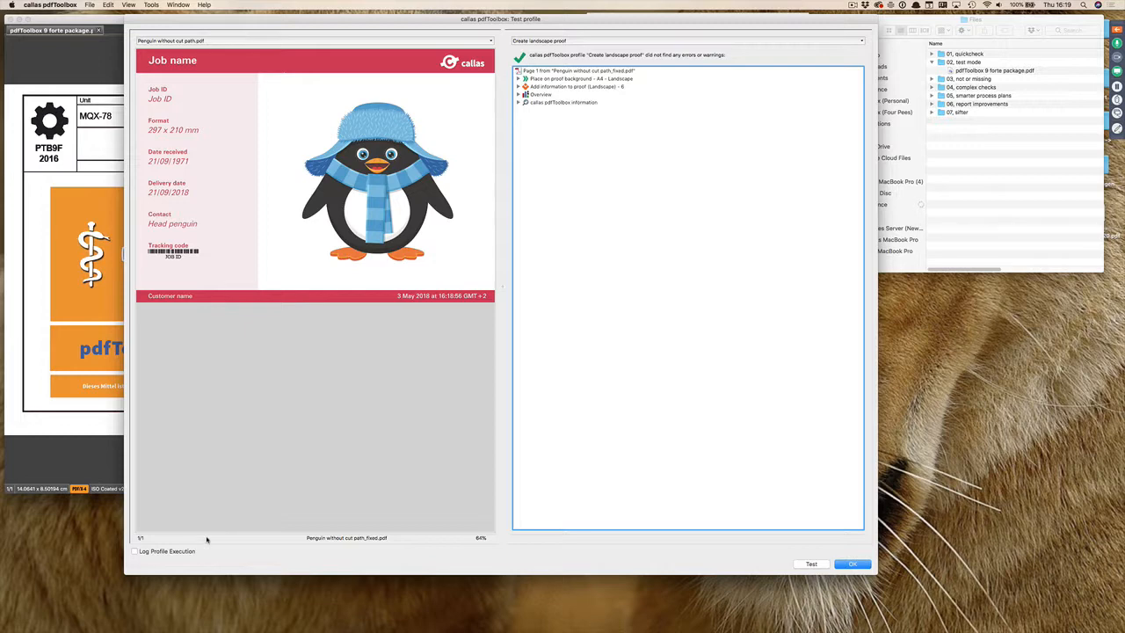
# Show the test's temporary items and preview Penguin without cut path.pdf and its _fixed version, then close the folder.
pyautogui.click(238, 42)
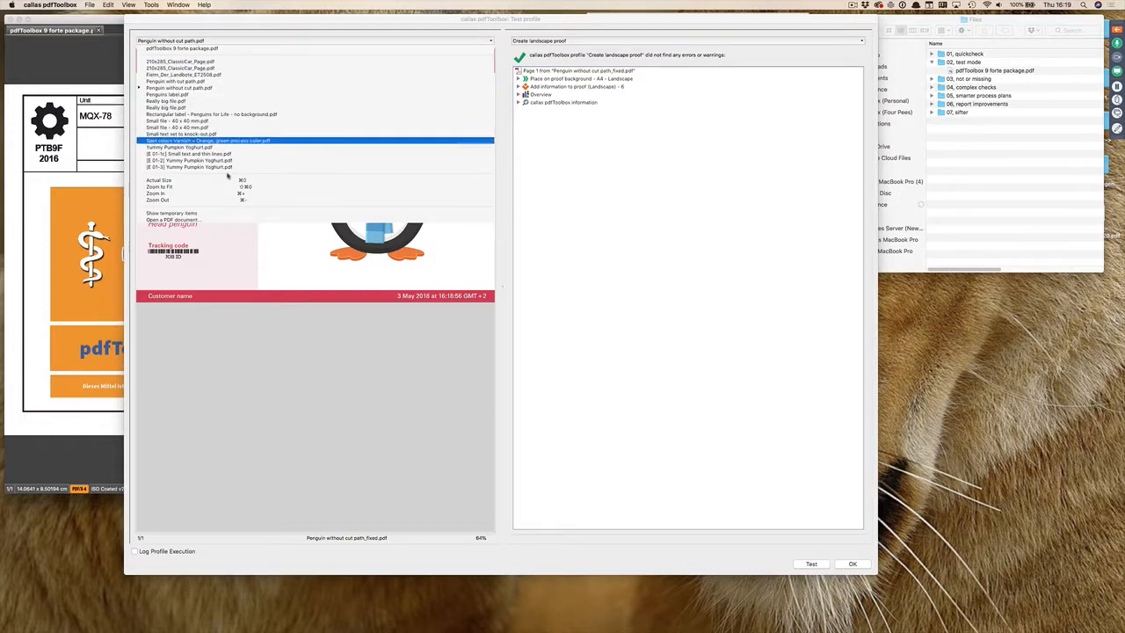
pyautogui.click(221, 215)
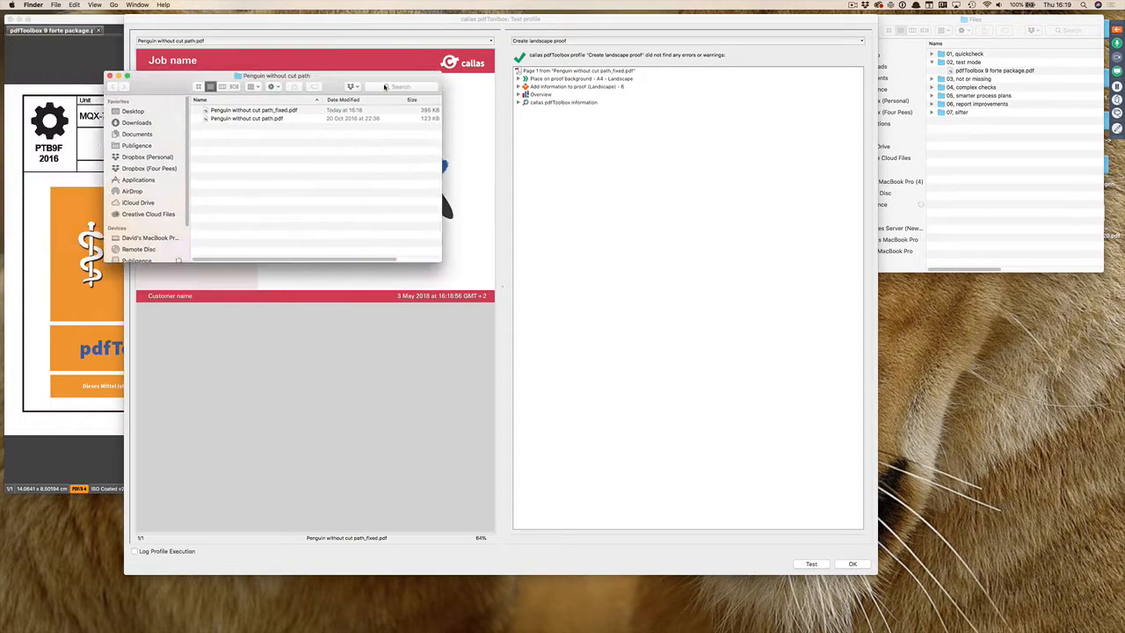
pyautogui.click(488, 151)
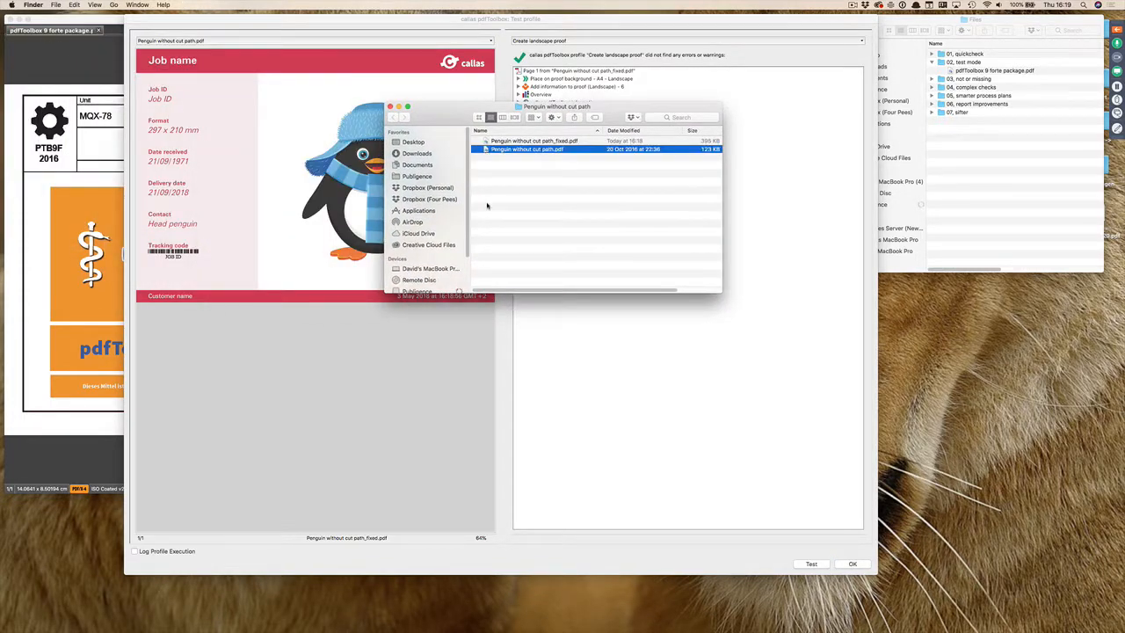
pyautogui.press('space')
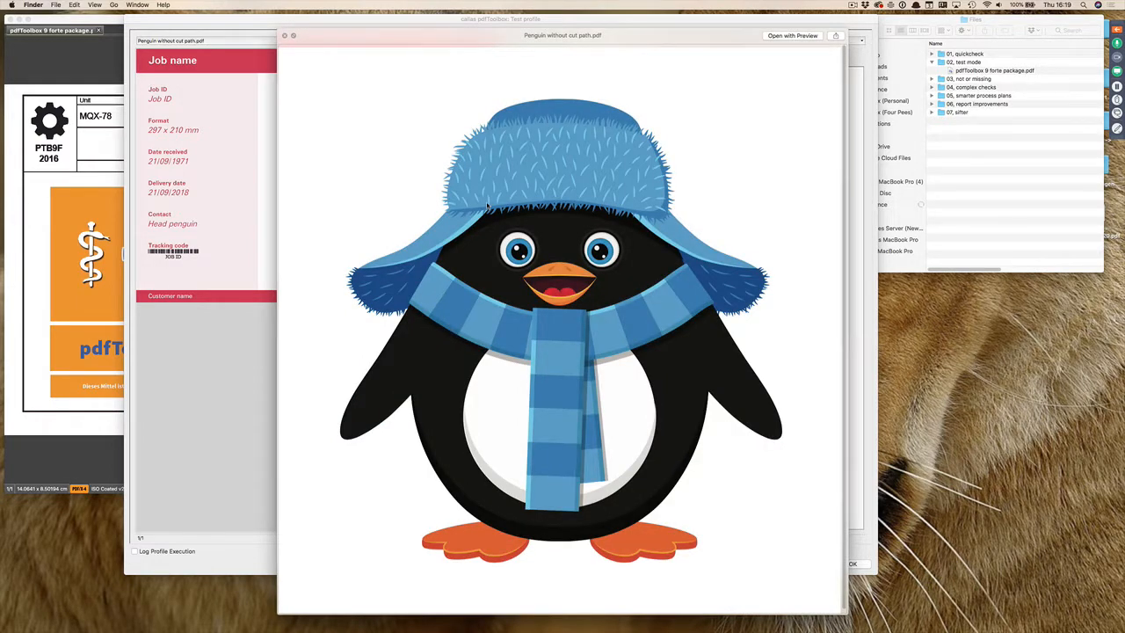
pyautogui.press('space')
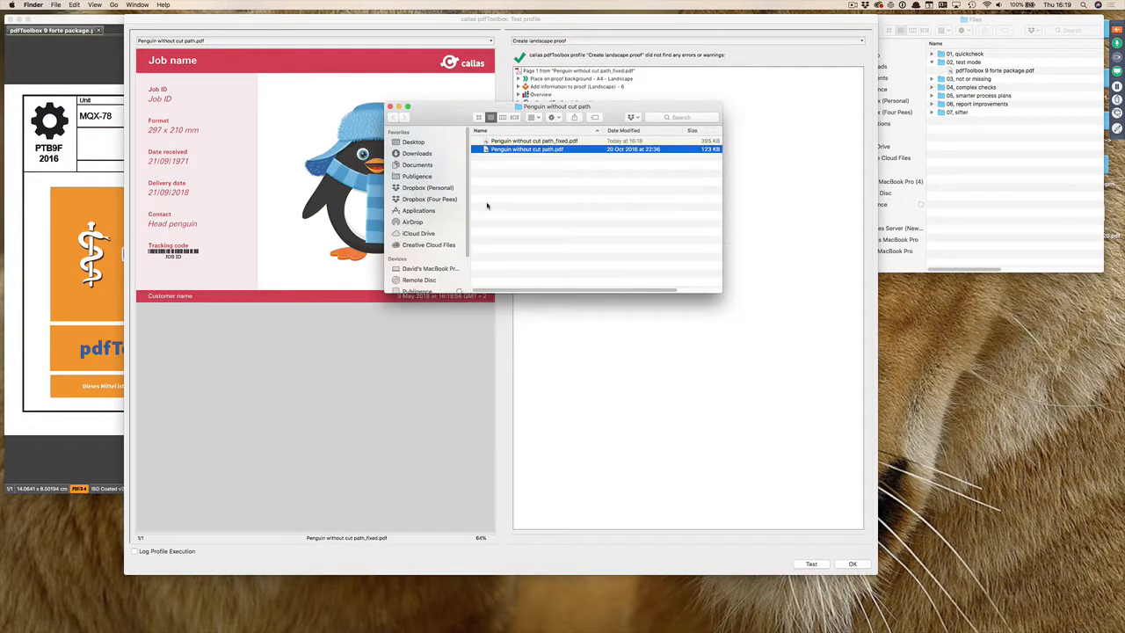
pyautogui.press('Down')
pyautogui.press('space')
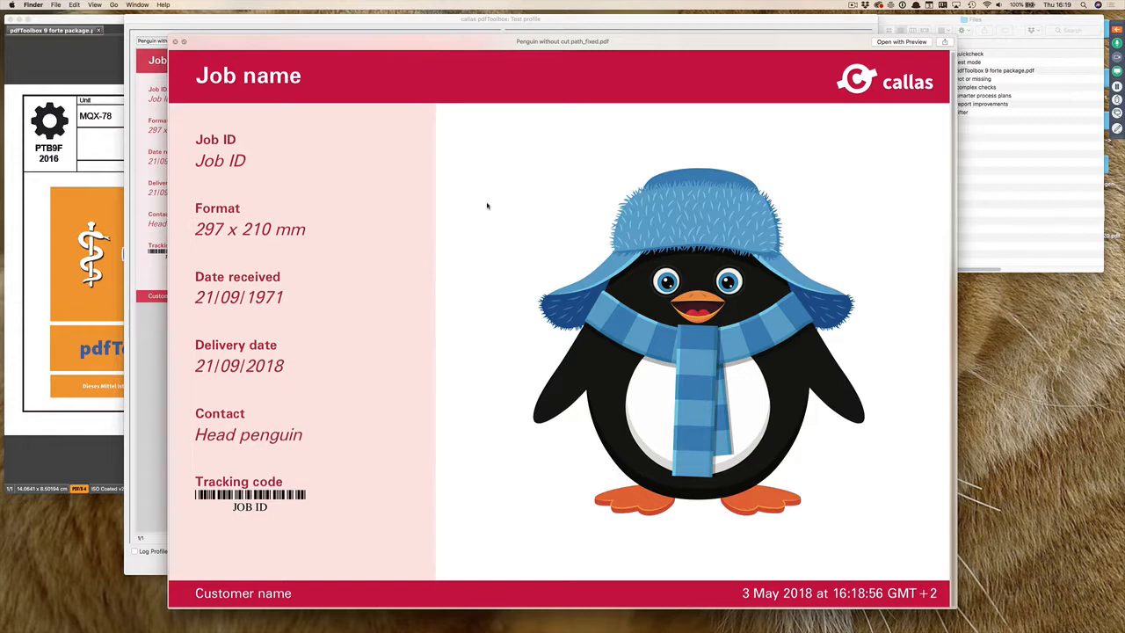
pyautogui.press('space')
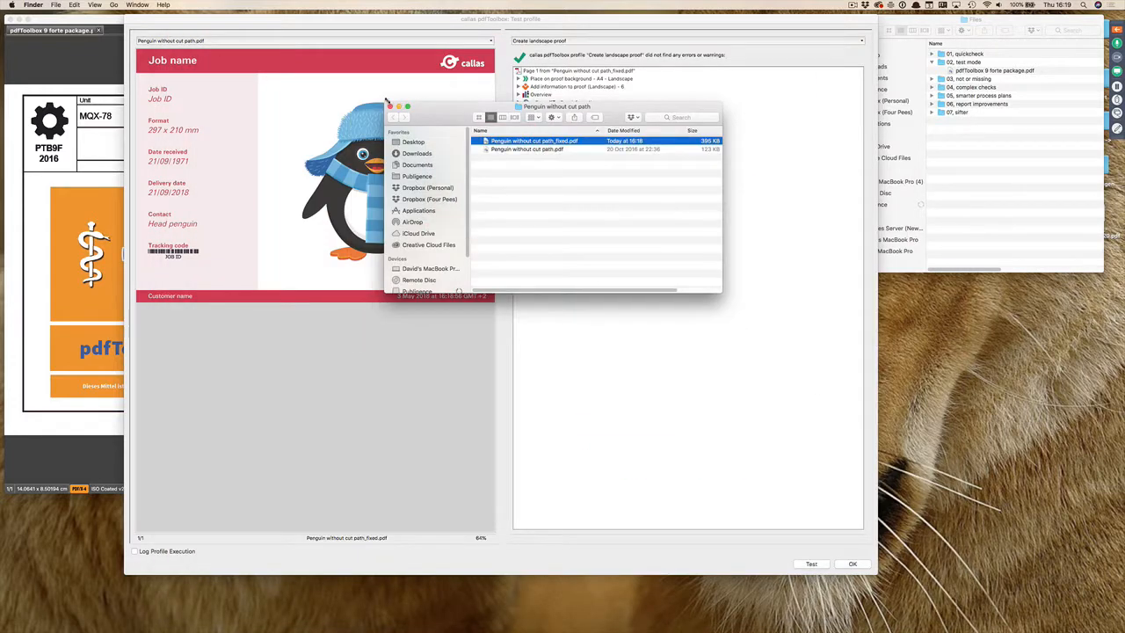
pyautogui.click(389, 106)
pyautogui.click(370, 44)
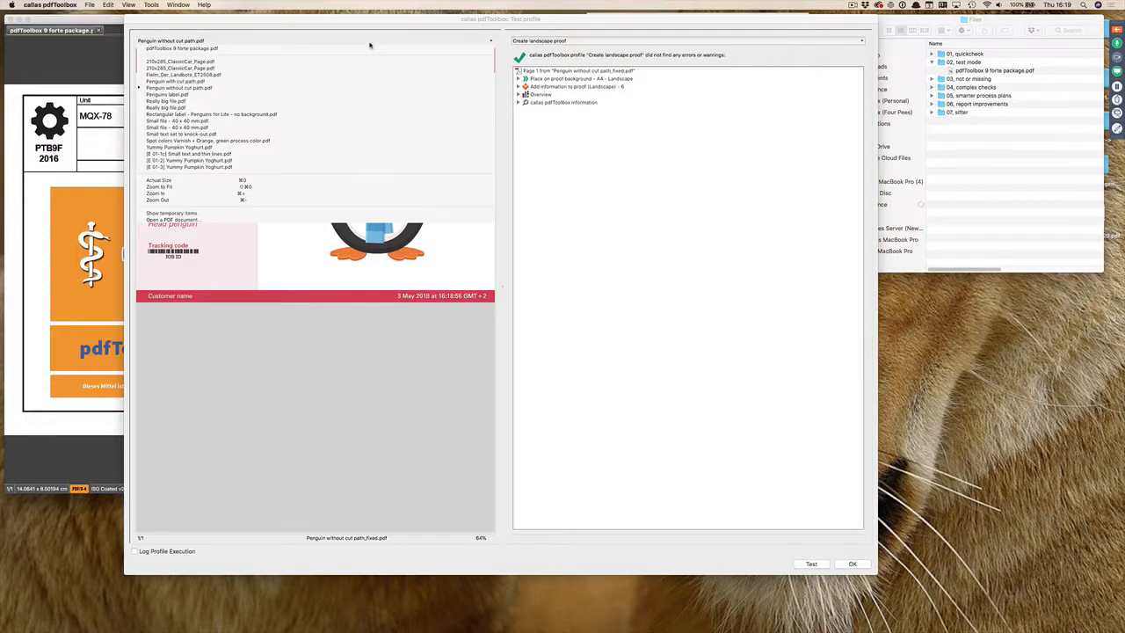
pyautogui.click(369, 41)
pyautogui.click(370, 42)
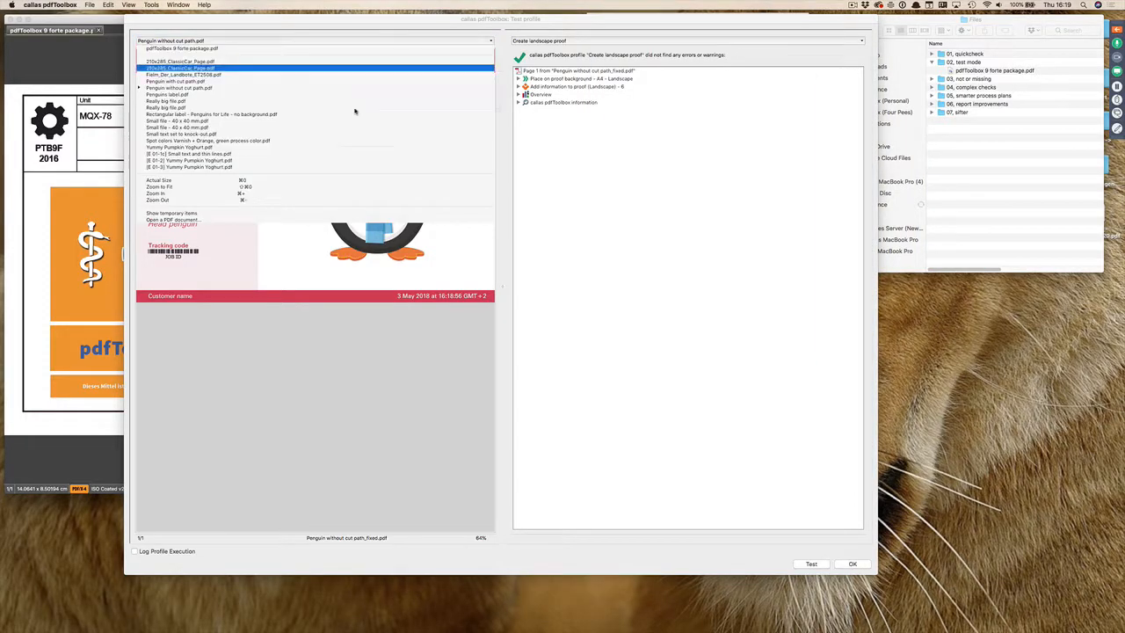
pyautogui.click(702, 239)
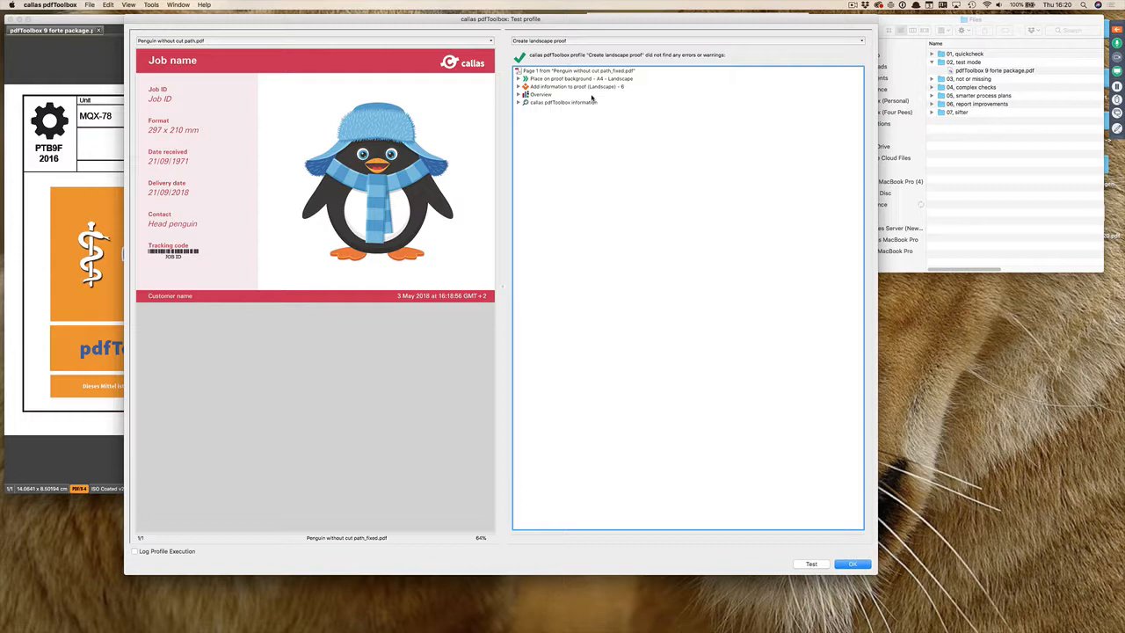
# Rerun the landscape proof test on the penguin file with the default variable values and leave test mode.
pyautogui.click(812, 564)
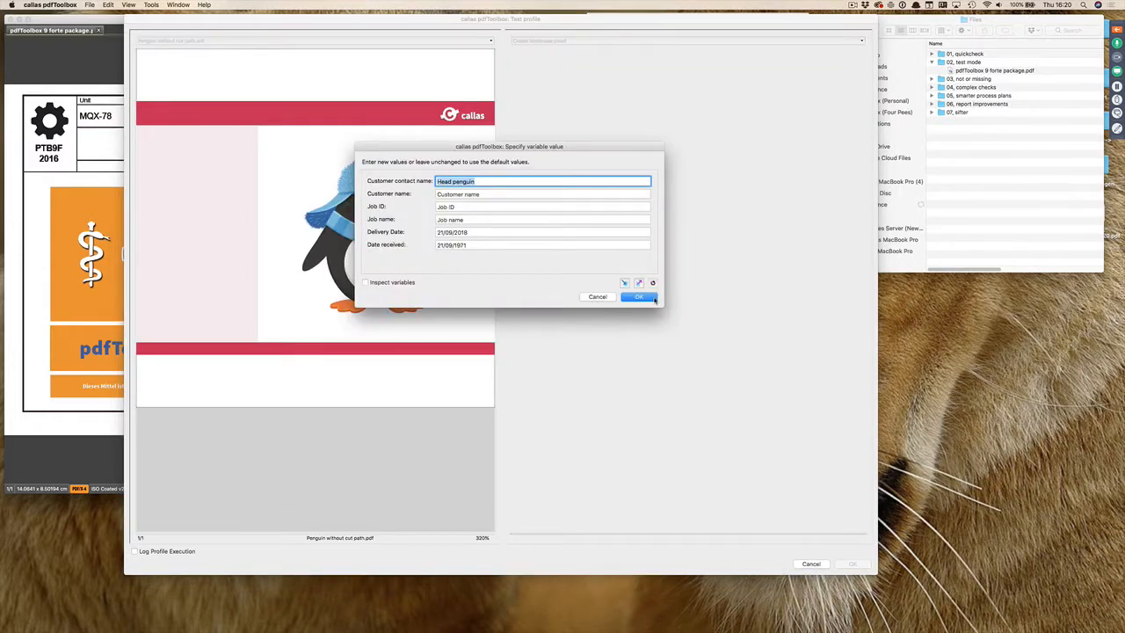
pyautogui.click(655, 298)
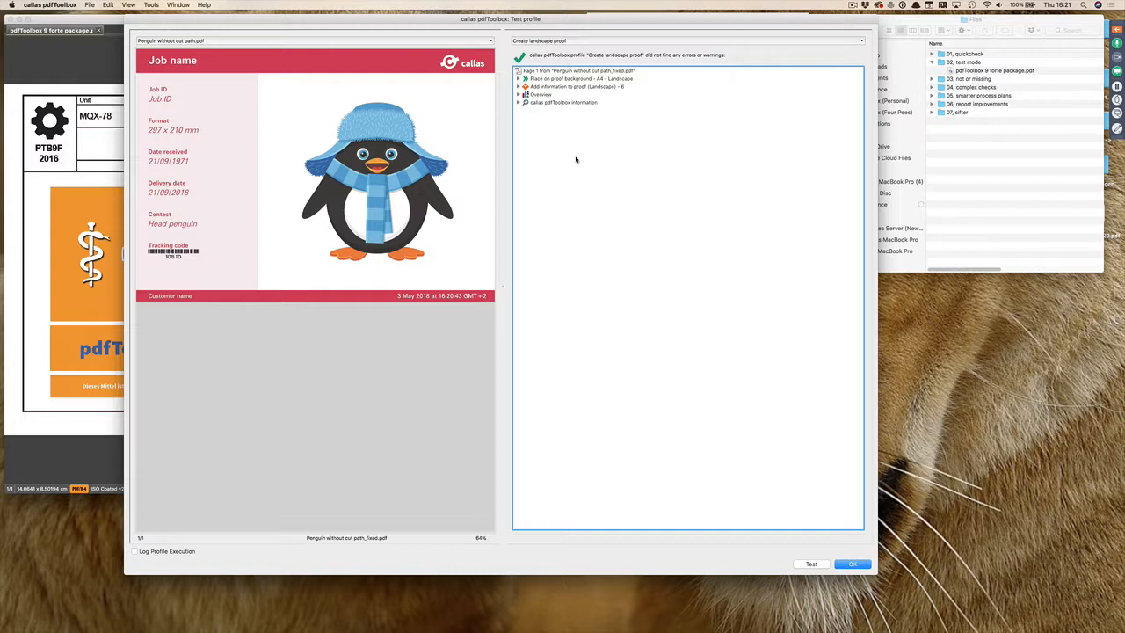
pyautogui.click(854, 564)
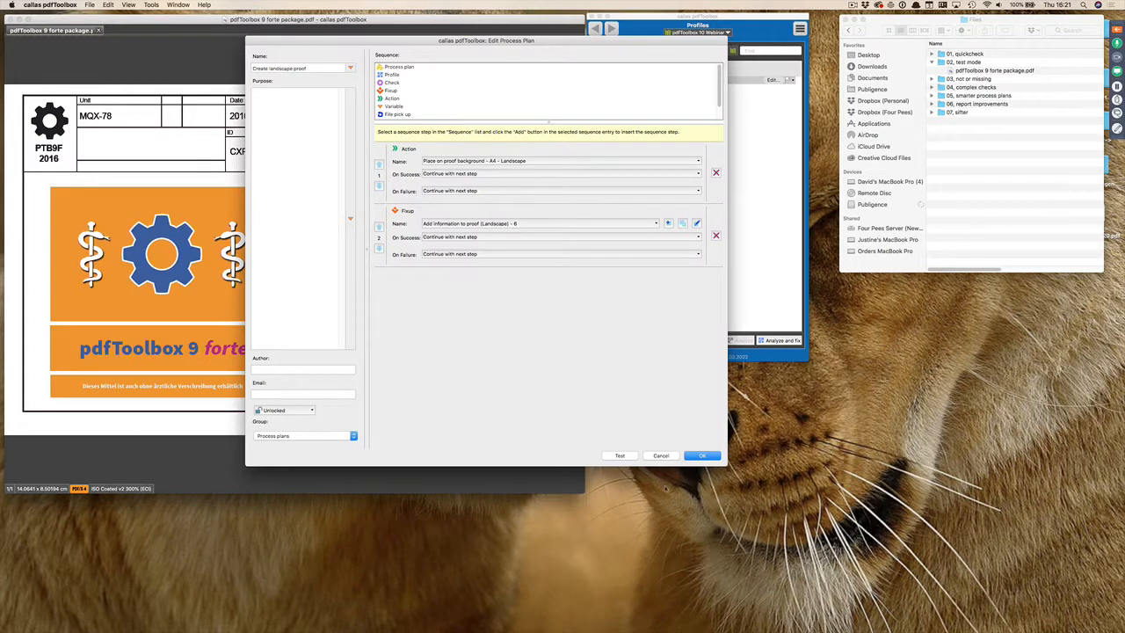
# Leave the process plan editor without saving and close the pdfToolbox 9 forte package document.
pyautogui.click(661, 456)
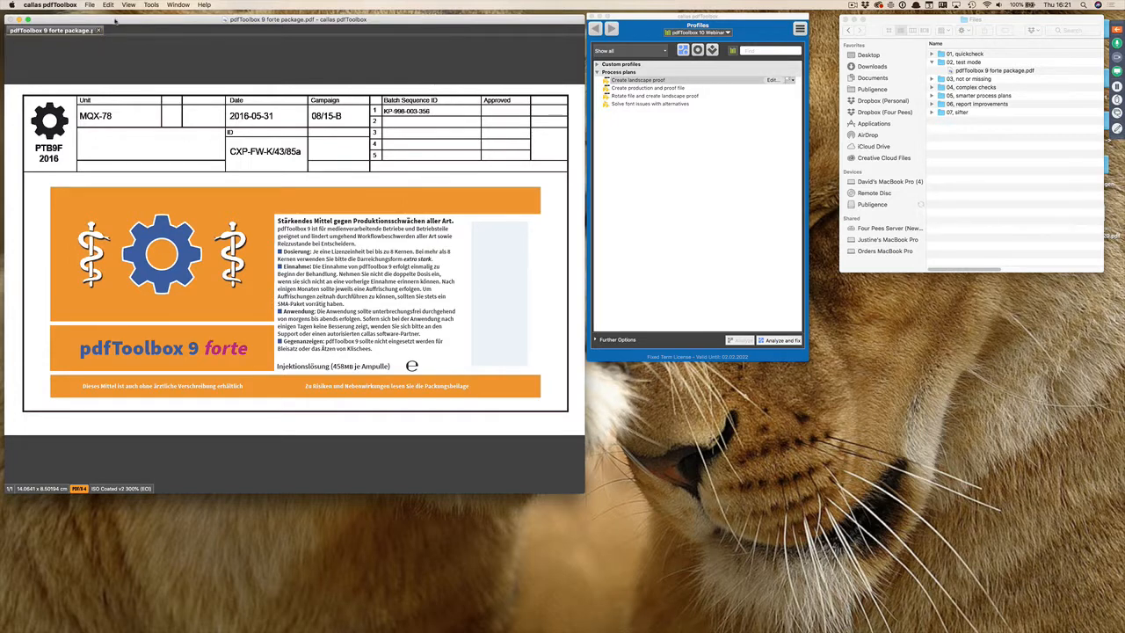
pyautogui.click(98, 29)
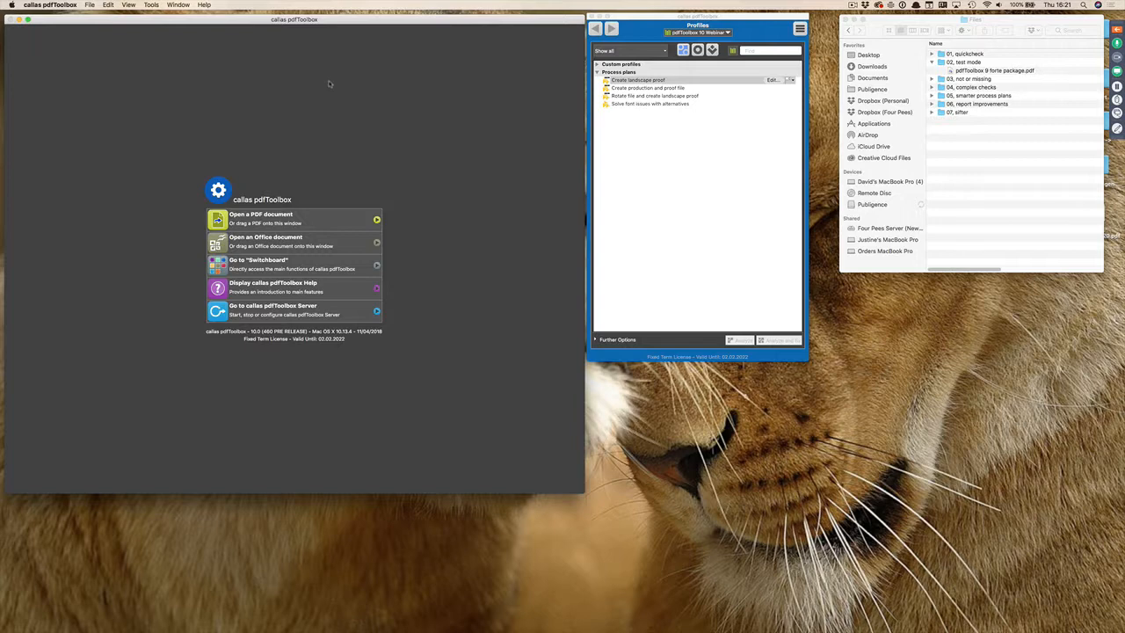
# Switch to PowerPoint, start the slide show at the "What is test mode?" slide and advance to "Inverting check results".
pyautogui.press('super+Tab')
pyautogui.press('super+Tab')
pyautogui.press('super+Tab')
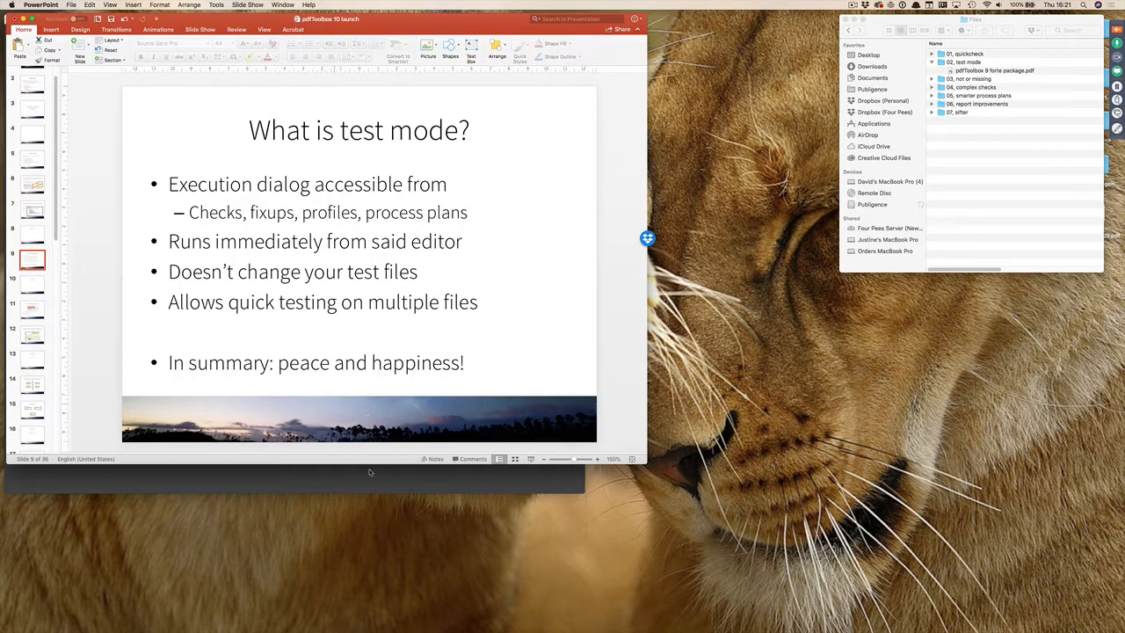
pyautogui.click(530, 459)
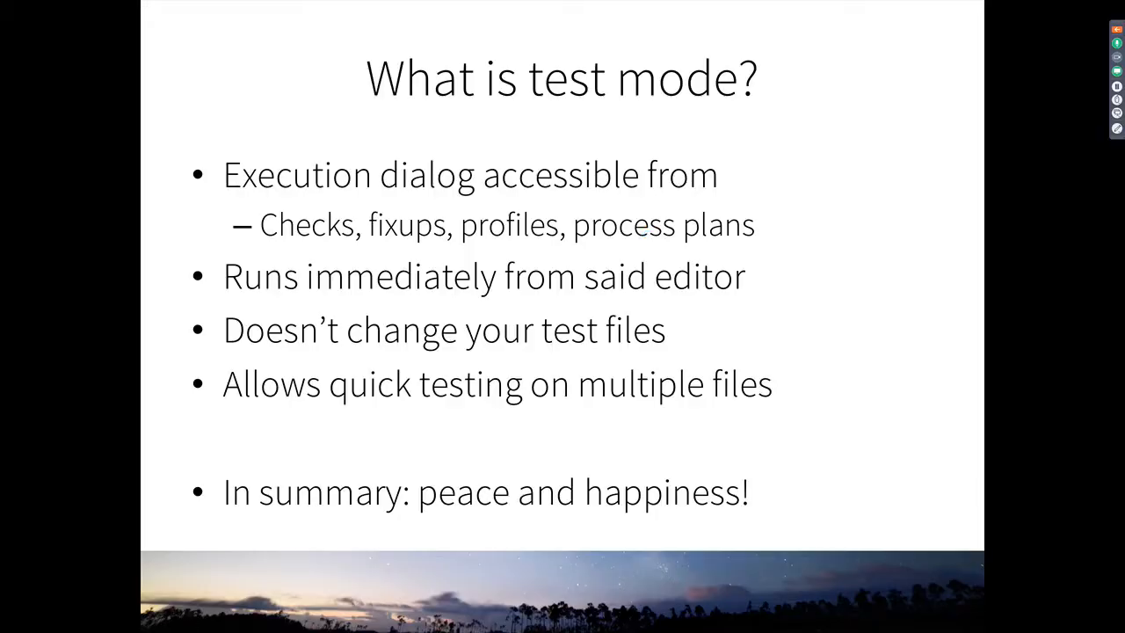
pyautogui.press('Right')
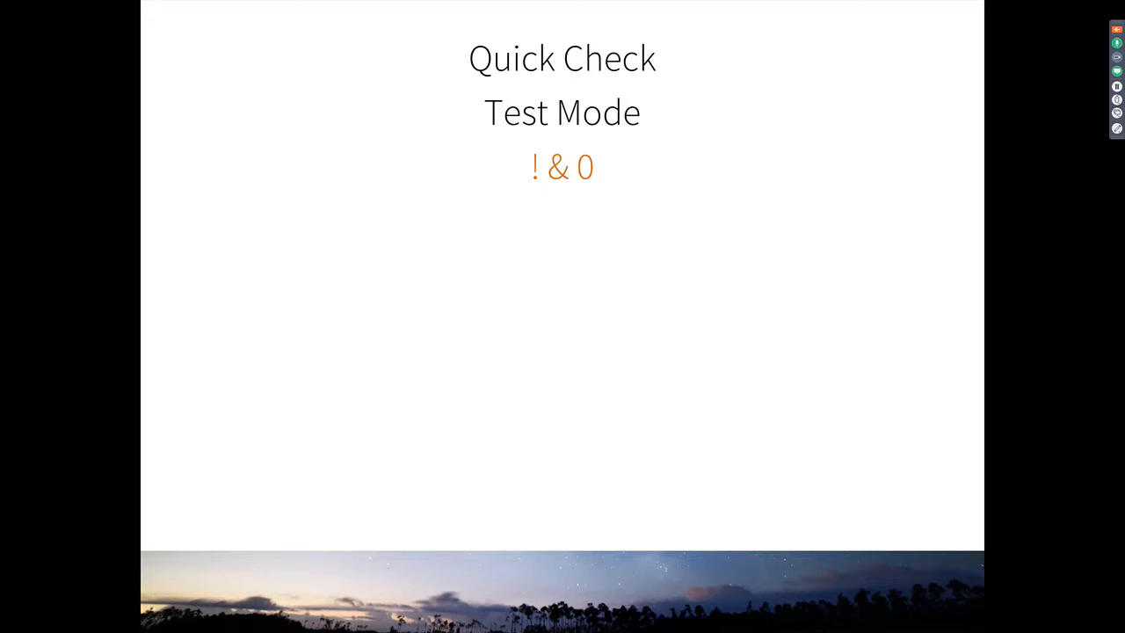
pyautogui.press('Right')
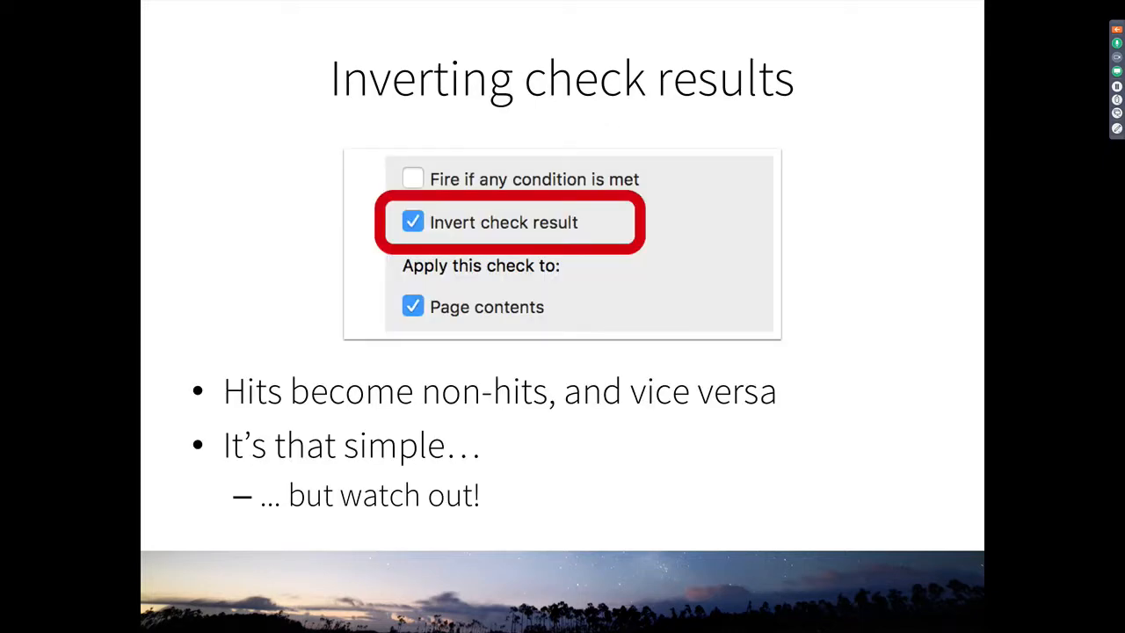
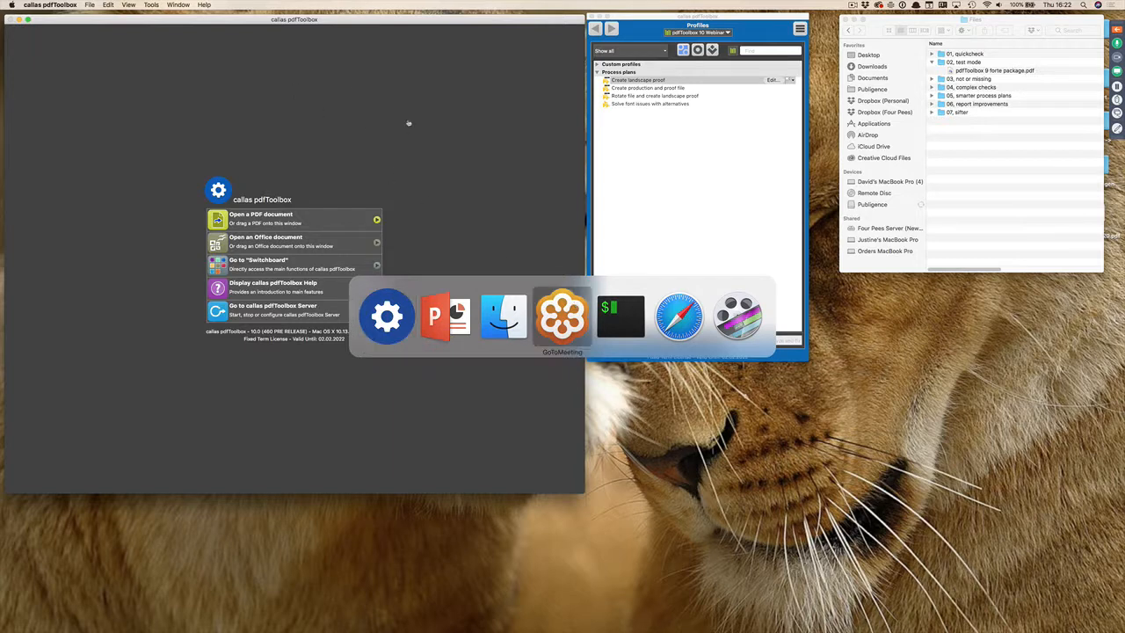
# Switch to pdfToolbox, show the checks and open Spot colors Varnish + Orange, green process color.pdf from the 03, not or missing folder.
pyautogui.press('Escape')
pyautogui.click(699, 50)
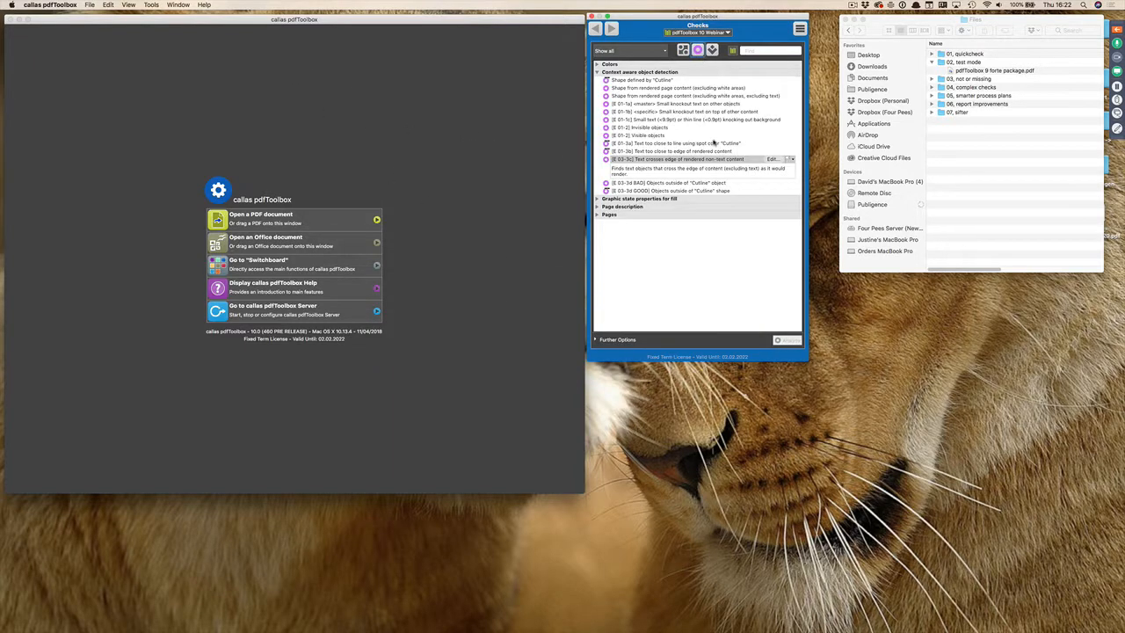
pyautogui.click(969, 63)
pyautogui.click(932, 62)
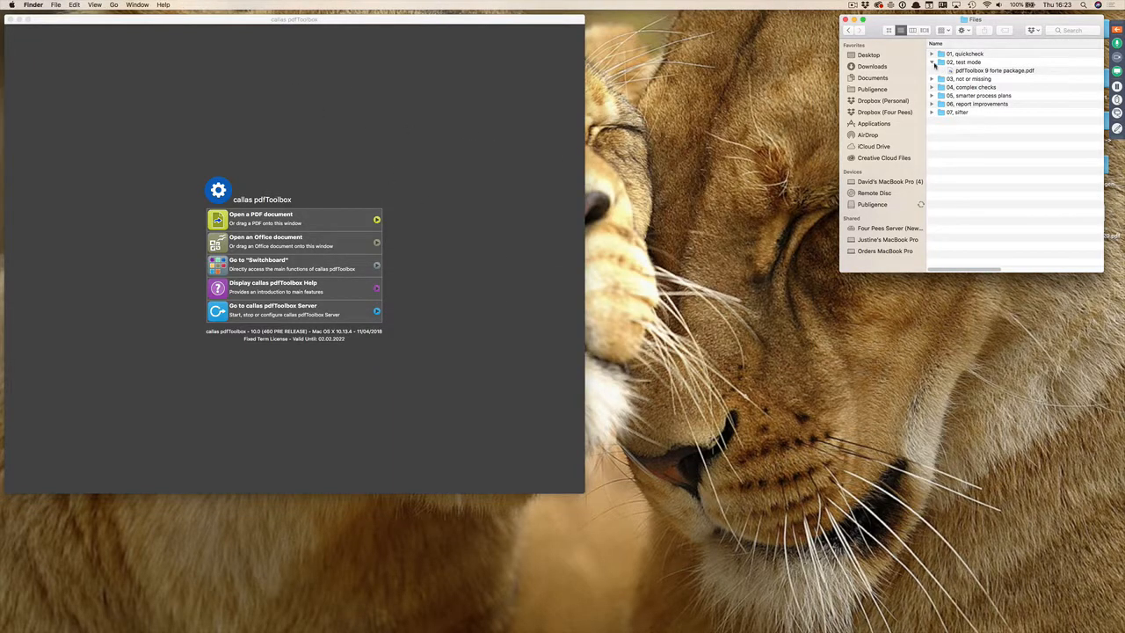
pyautogui.click(933, 71)
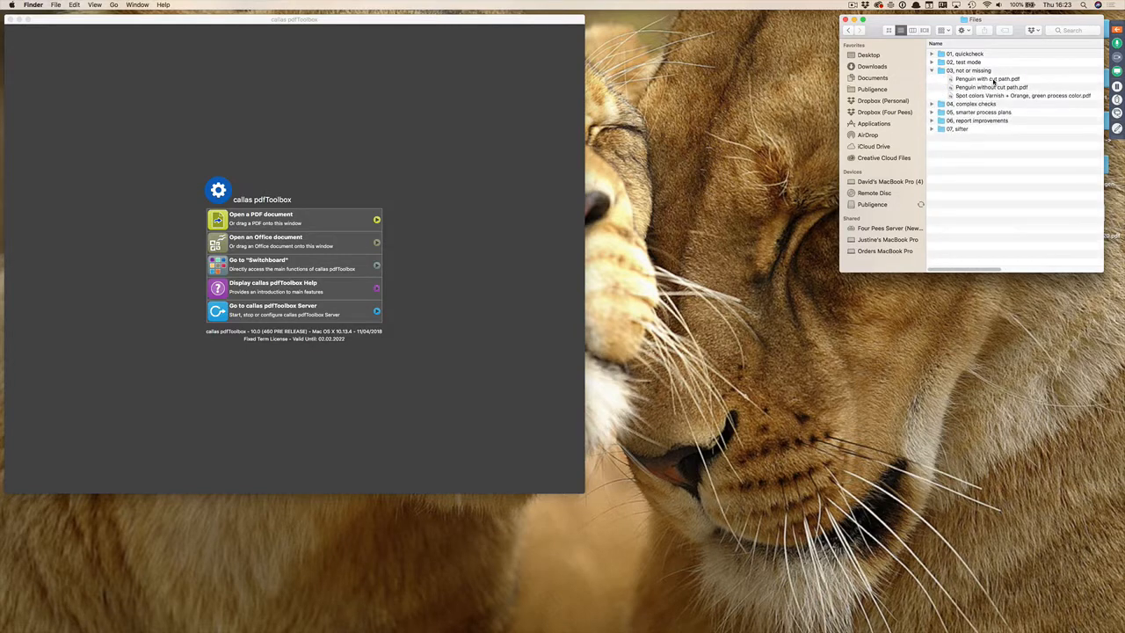
pyautogui.moveTo(964, 97); pyautogui.dragTo(496, 167)
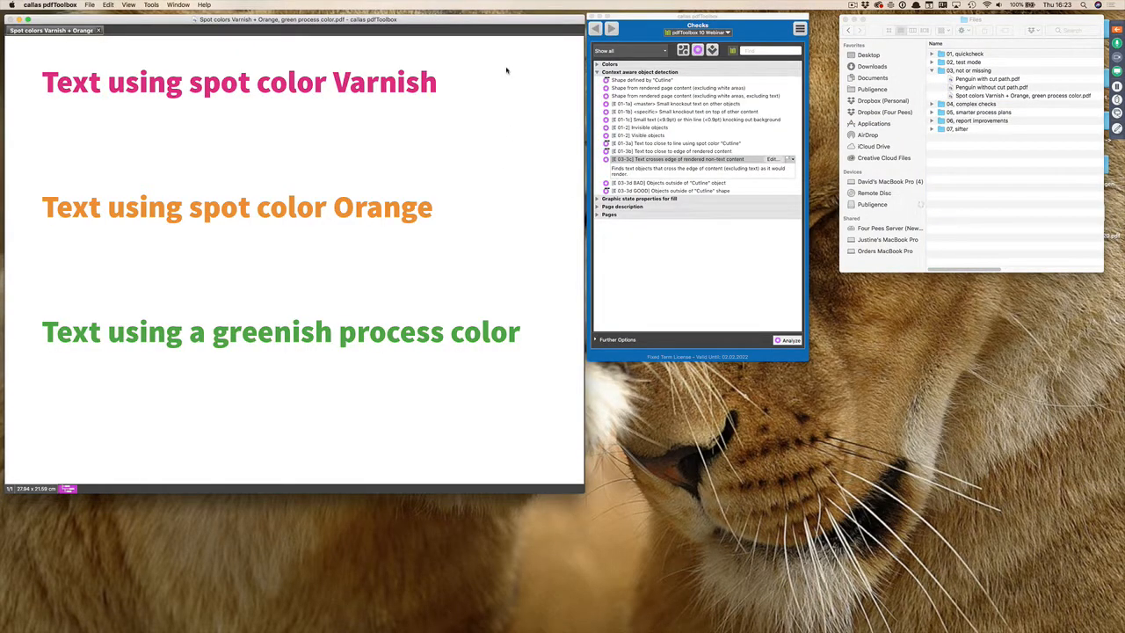
# Try out the Invert check result option in the Detect spot color "Varnish" check of the Colors group and cancel the edit.
pyautogui.click(636, 247)
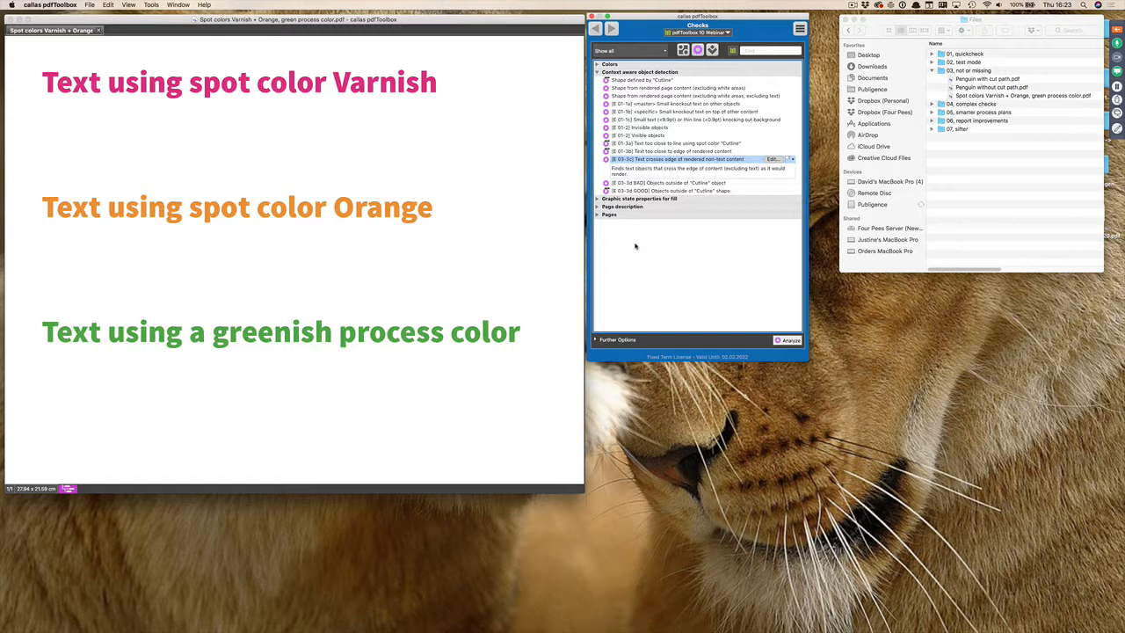
pyautogui.click(598, 66)
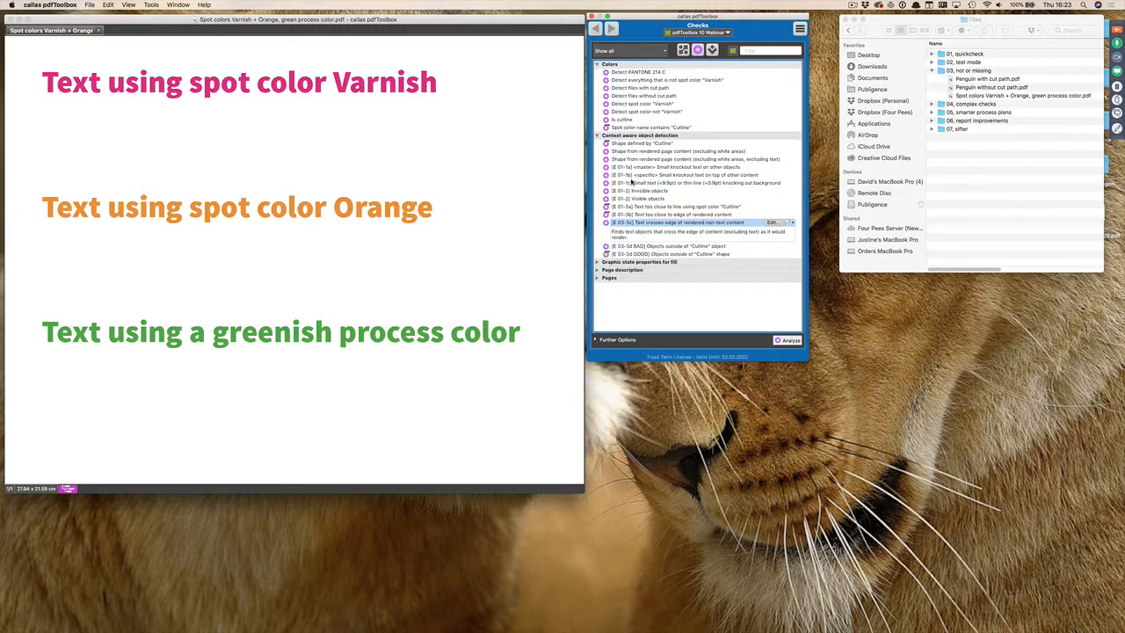
pyautogui.click(658, 104)
pyautogui.click(773, 104)
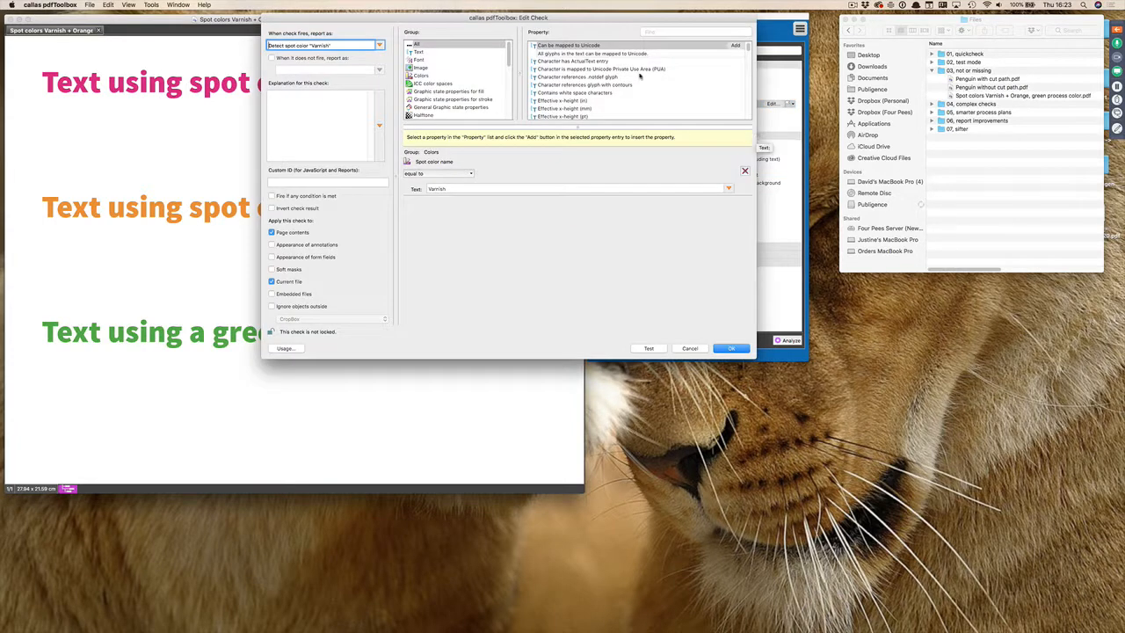
pyautogui.click(272, 208)
pyautogui.click(271, 208)
pyautogui.click(271, 208)
pyautogui.click(694, 349)
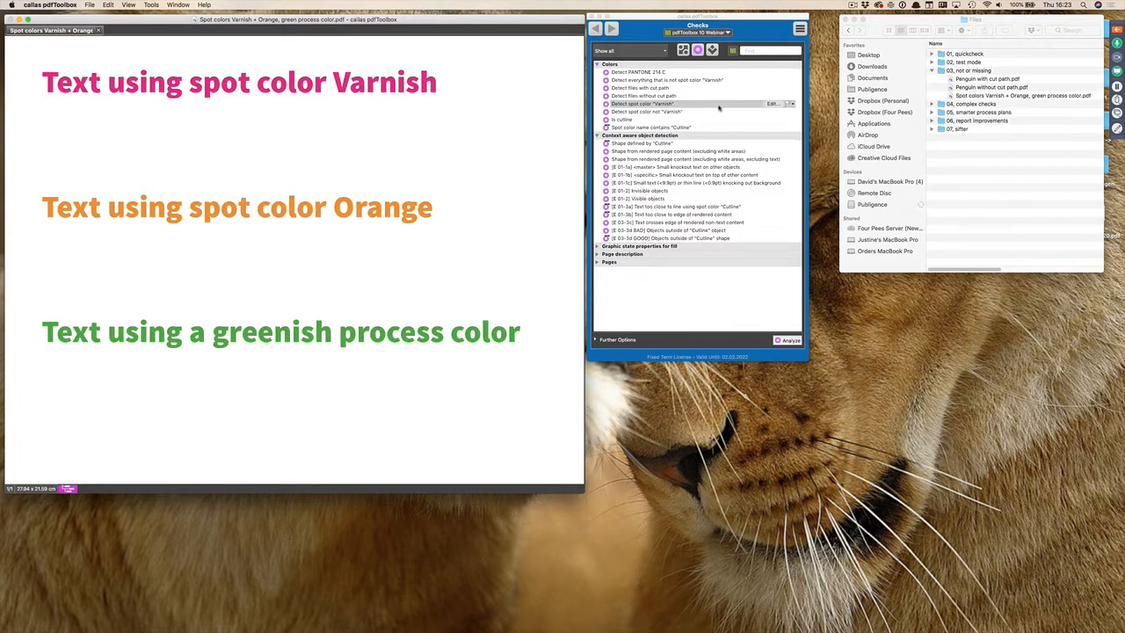
# Run the Detect spot color "Varnish" check on the open document, highlight the matching text and return to the checks.
pyautogui.doubleClick(674, 104)
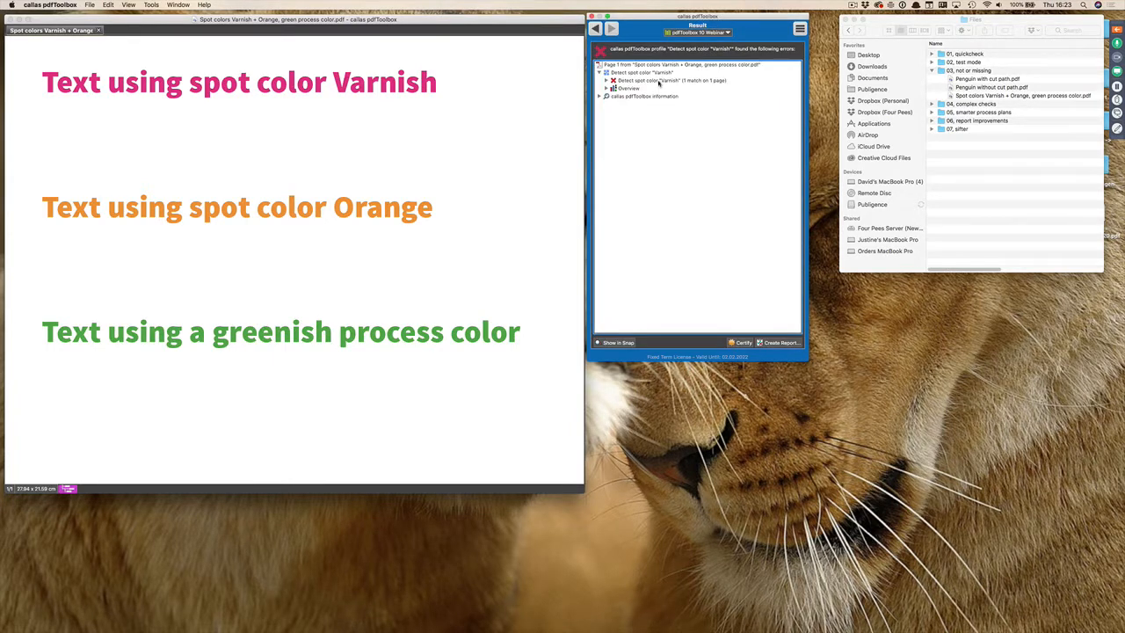
pyautogui.click(658, 81)
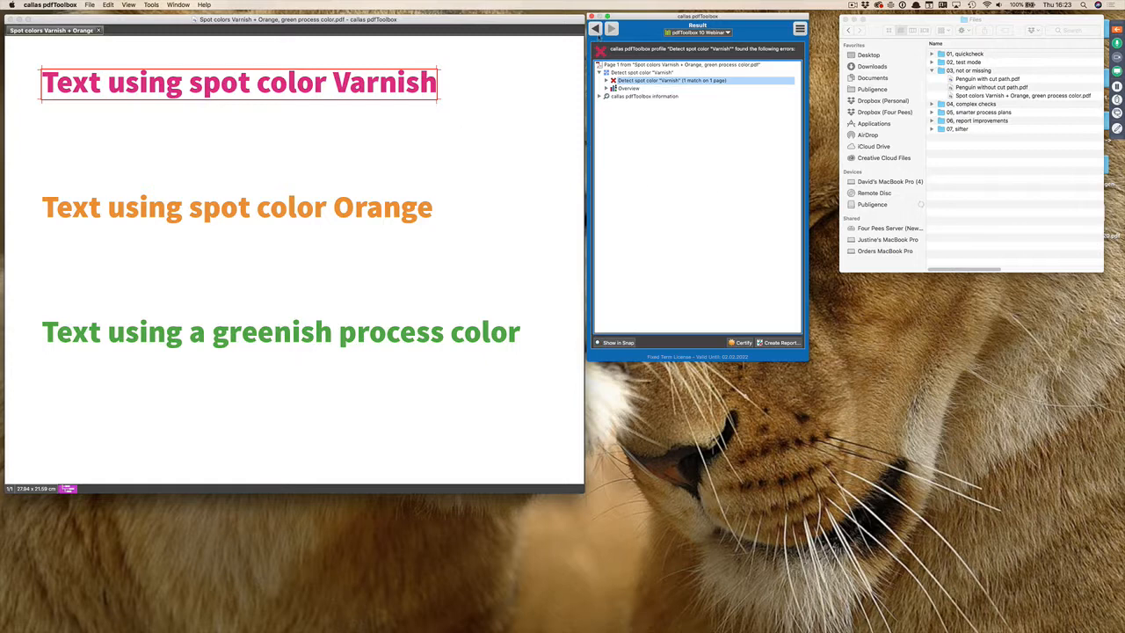
pyautogui.click(595, 28)
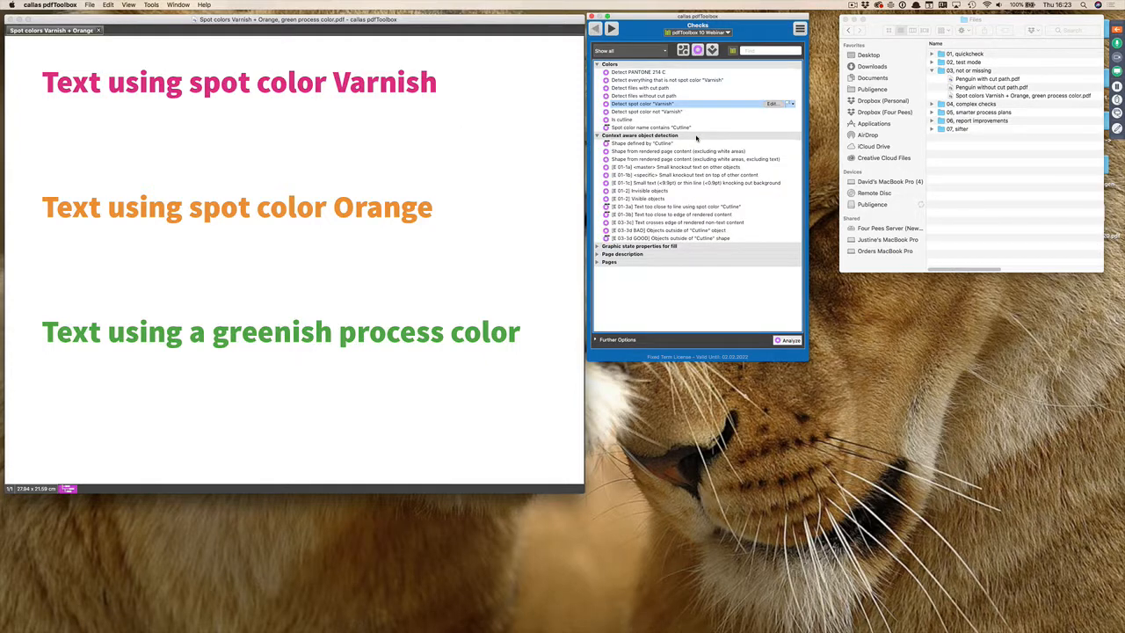
# Review the spot color name condition of the Detect spot color not "Varnish" check and leave it without saving.
pyautogui.click(675, 112)
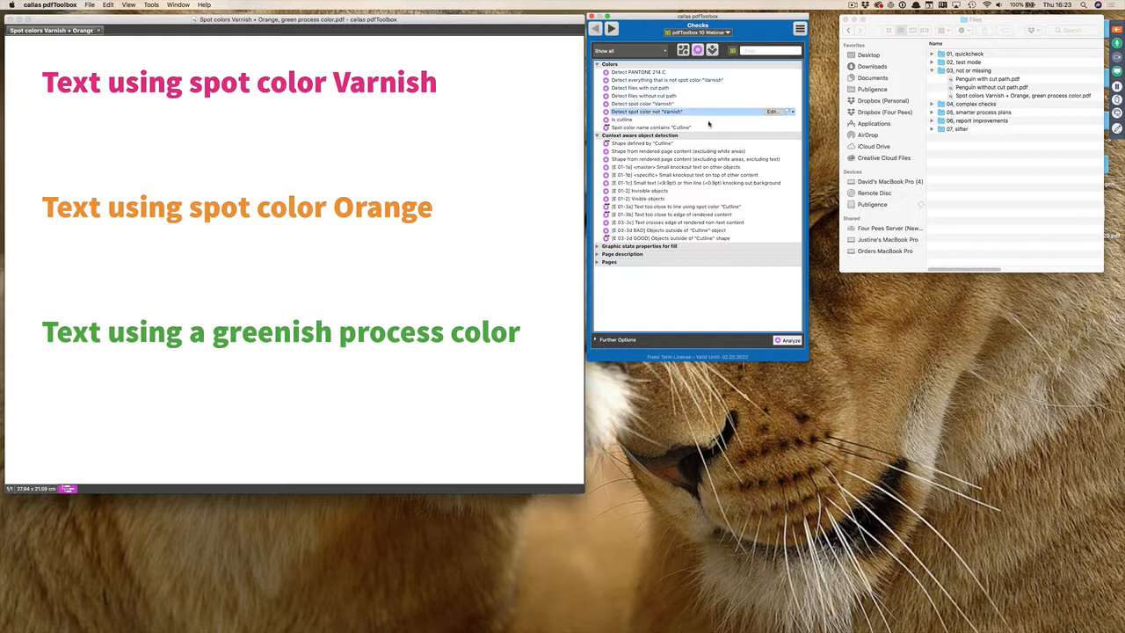
pyautogui.click(772, 111)
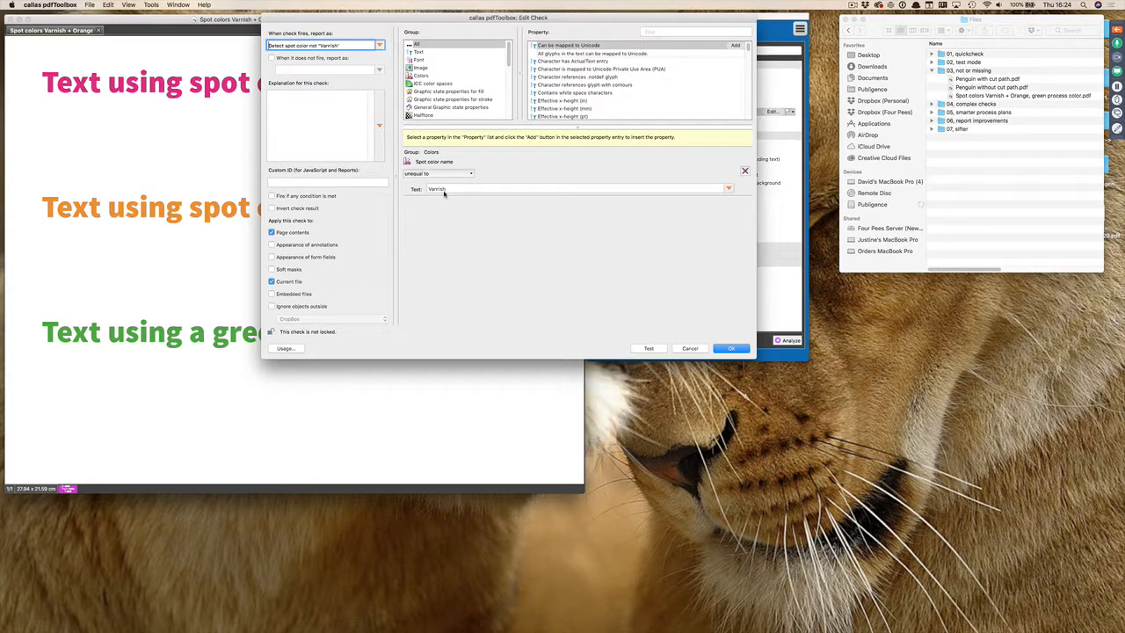
pyautogui.click(691, 349)
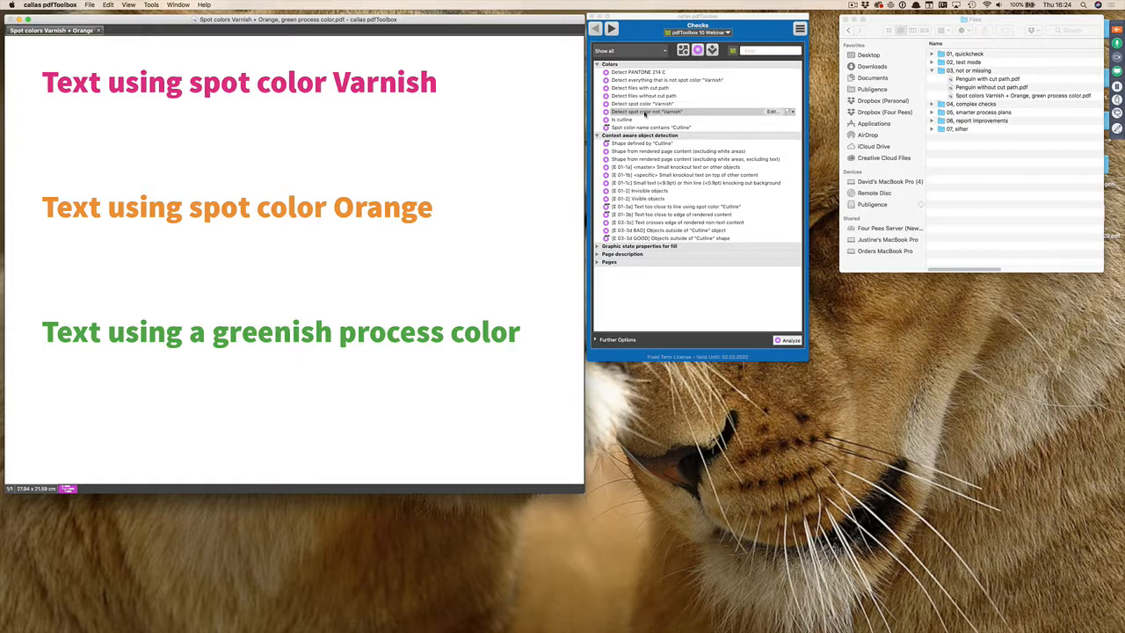
# Run the Detect spot color not "Varnish" check, highlight the matching text on the page and return to the checks.
pyautogui.doubleClick(644, 113)
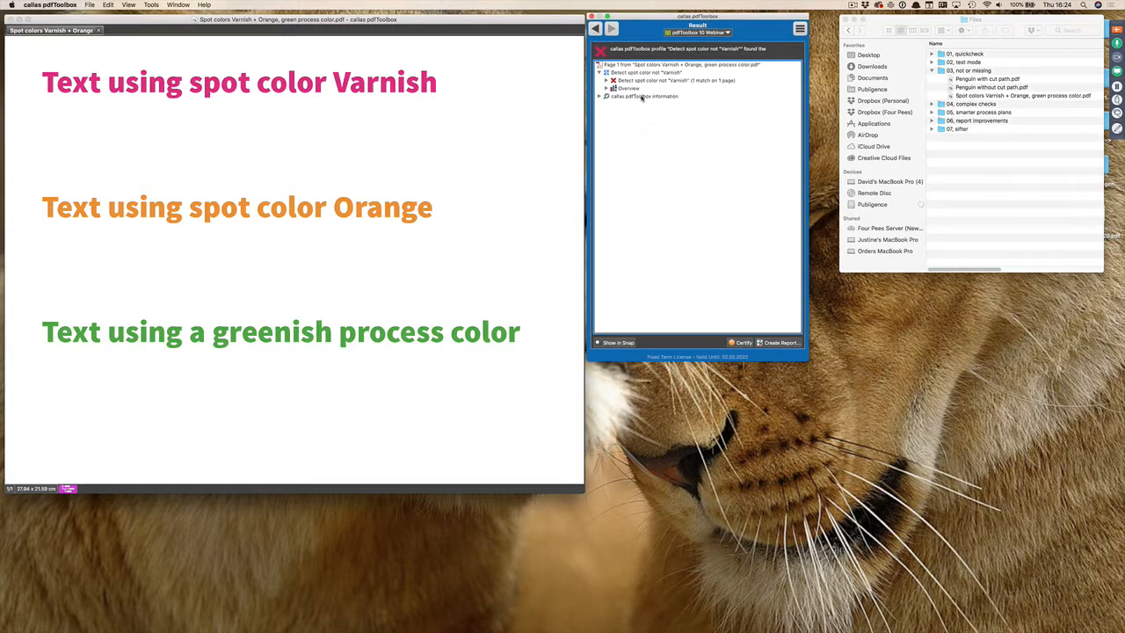
pyautogui.click(639, 81)
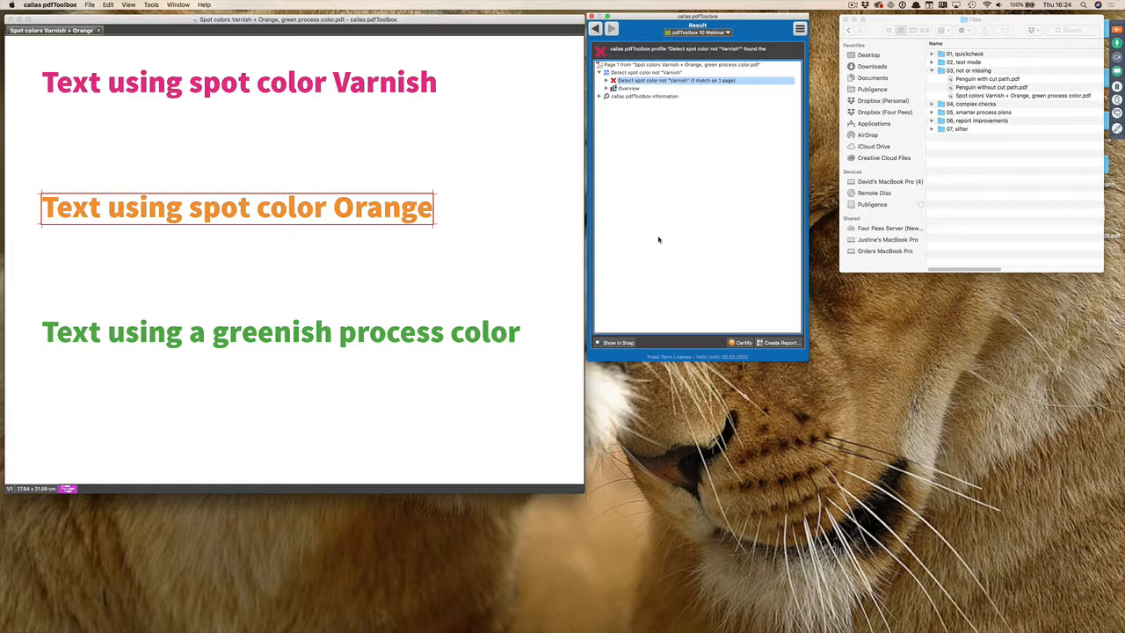
pyautogui.click(596, 29)
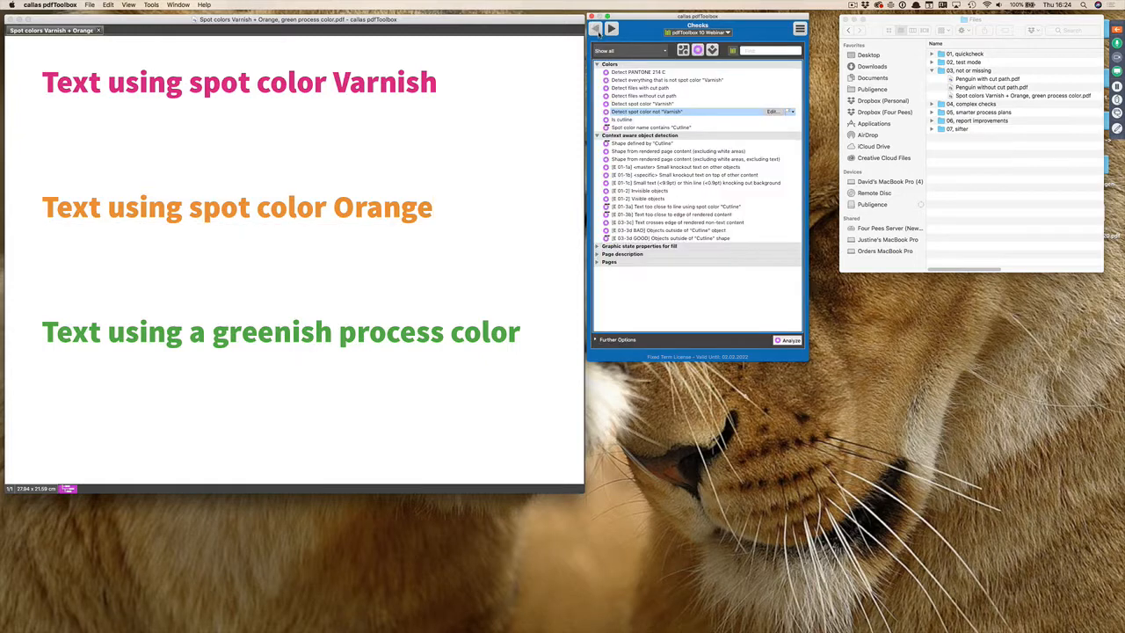
# Compare the settings of the Detect spot color not "Varnish" and Detect everything that is not spot color "Varnish" checks, cancelling both edits.
pyautogui.click(773, 113)
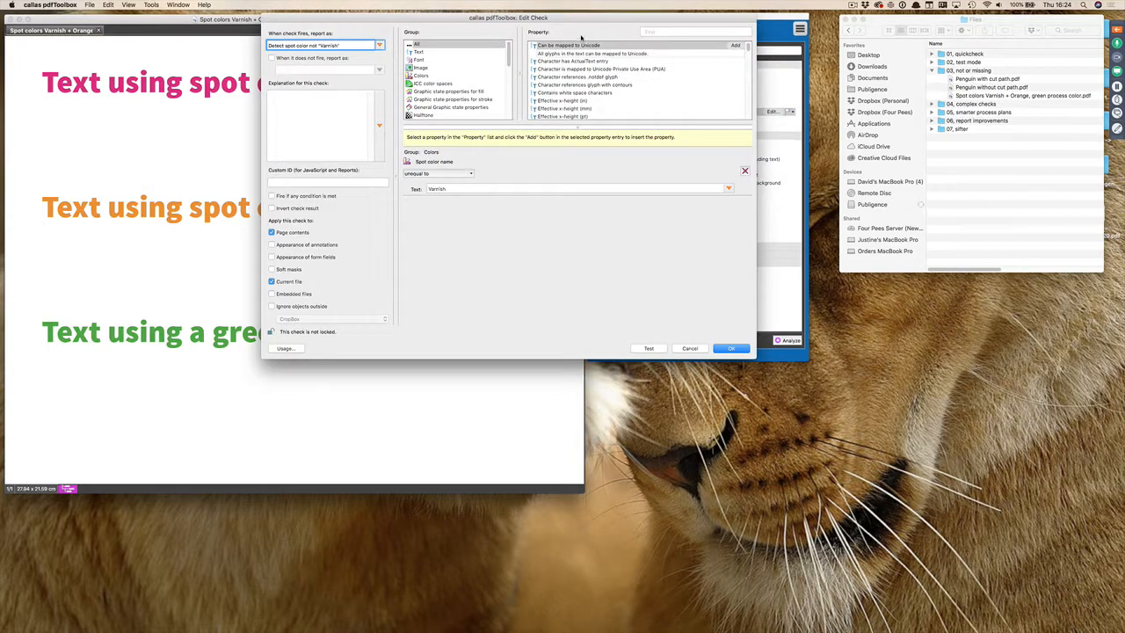
pyautogui.moveTo(580, 19); pyautogui.dragTo(881, 95)
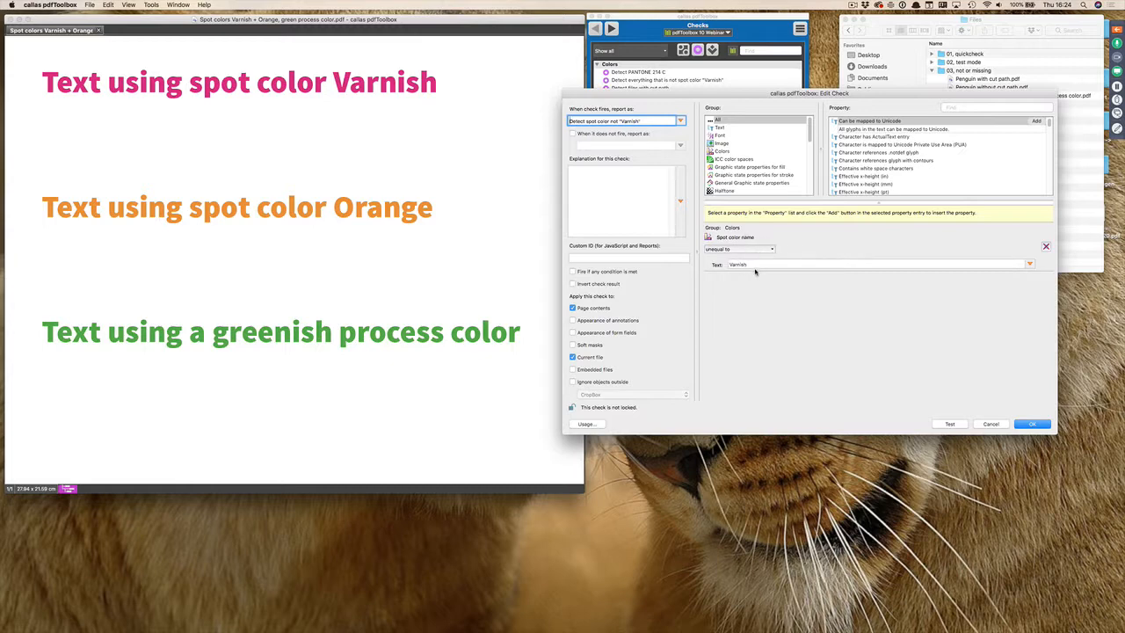
pyautogui.click(994, 425)
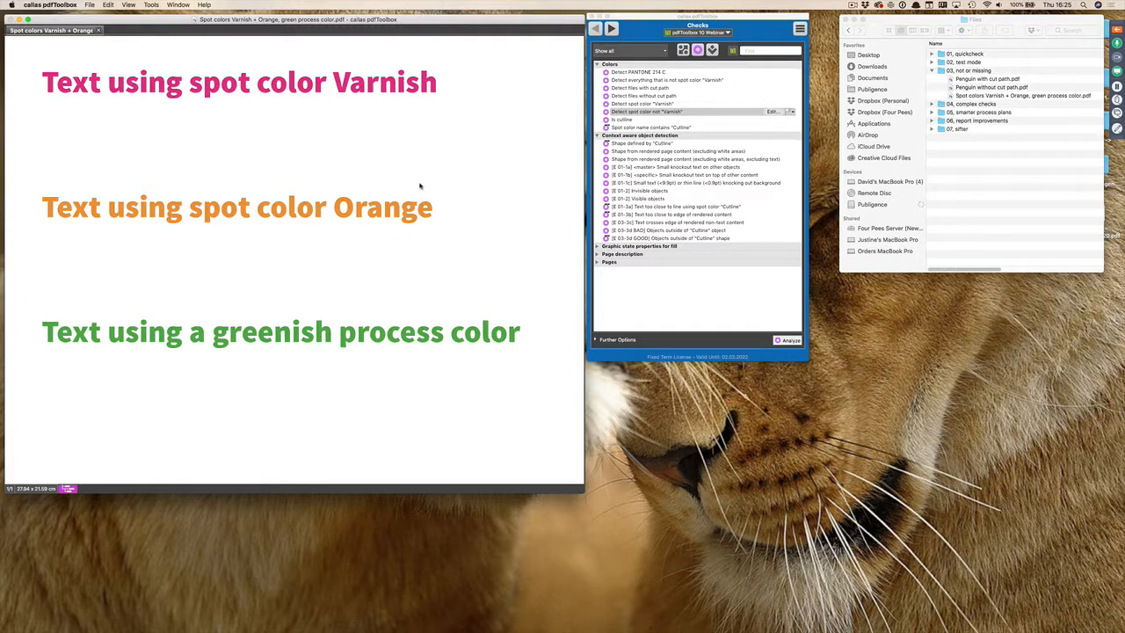
pyautogui.click(673, 80)
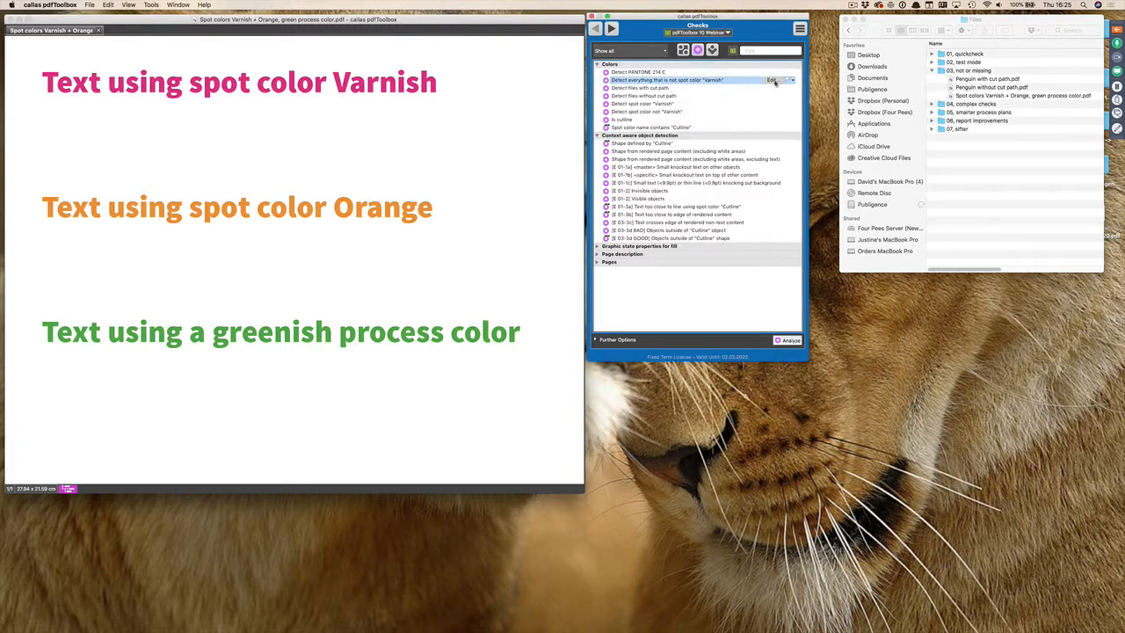
pyautogui.click(772, 80)
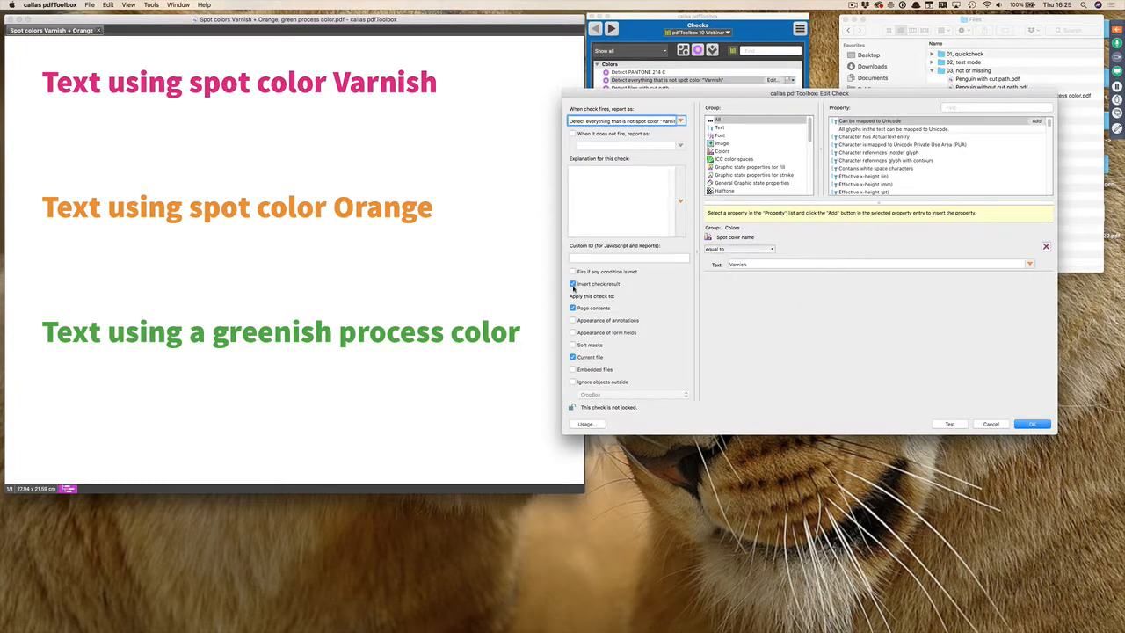
pyautogui.click(990, 424)
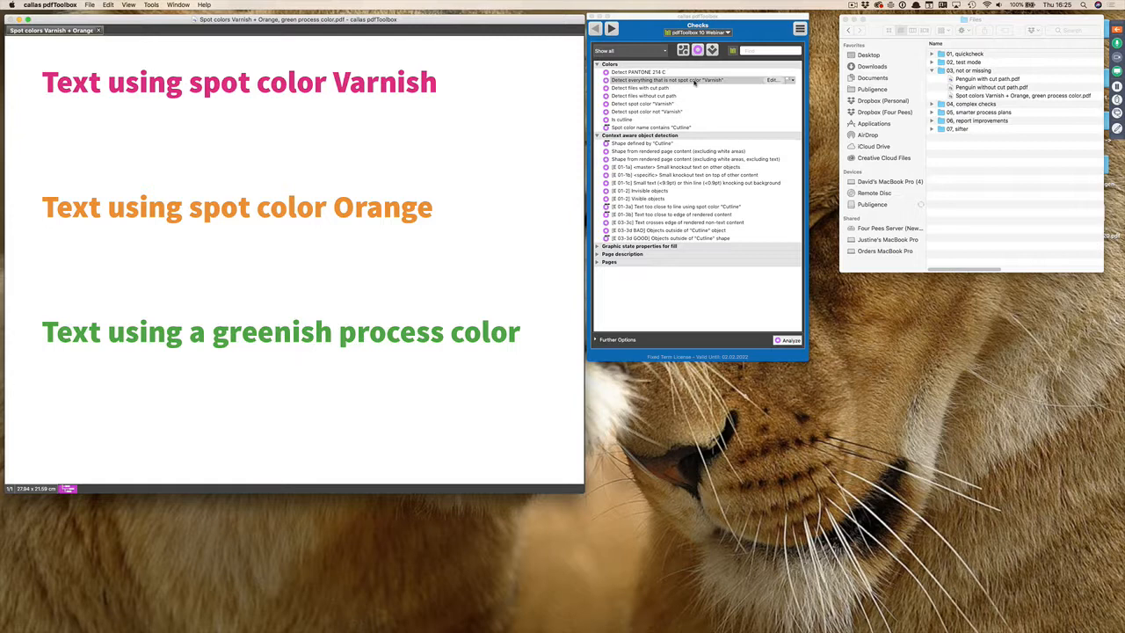
# Run the Detect everything that is not spot color "Varnish" check, highlight its matches one after another and return to the checks.
pyautogui.doubleClick(694, 81)
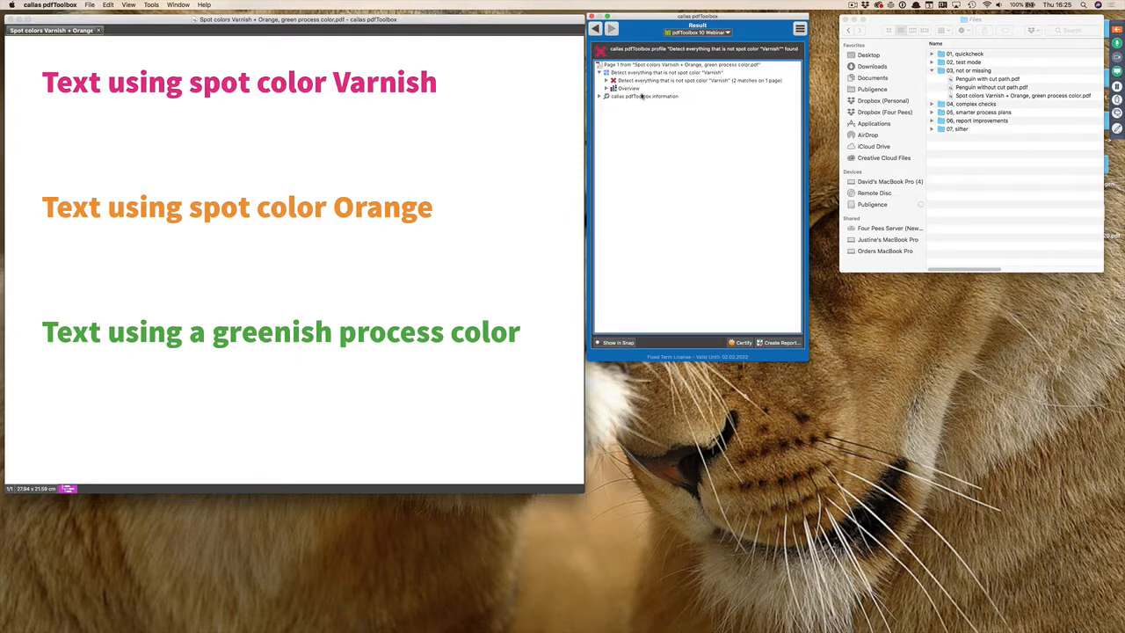
pyautogui.click(606, 81)
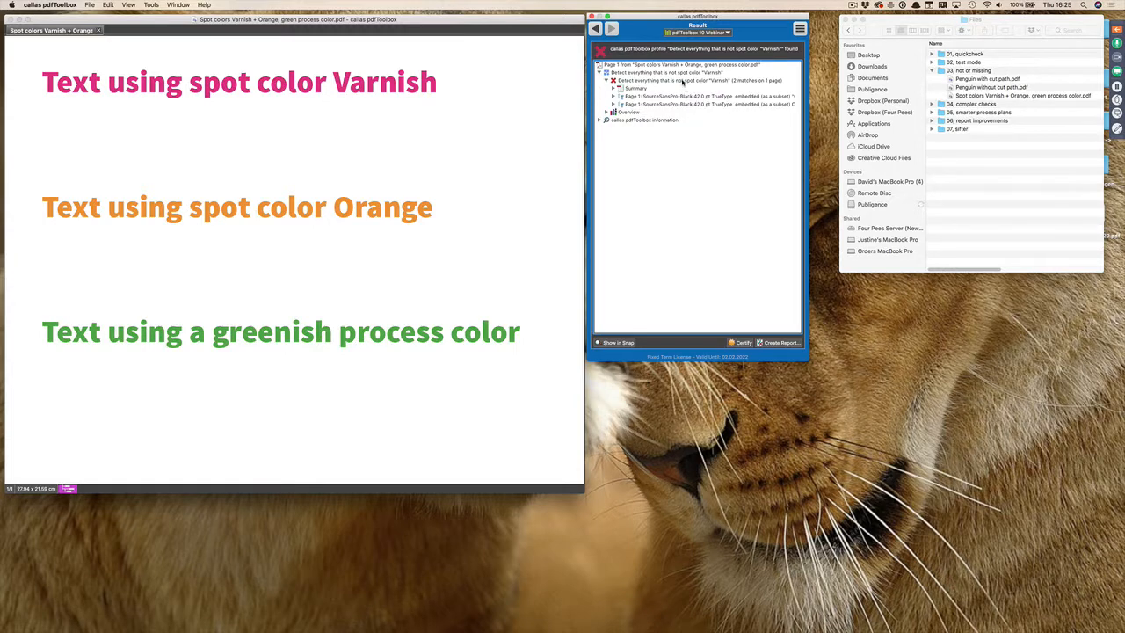
pyautogui.click(682, 81)
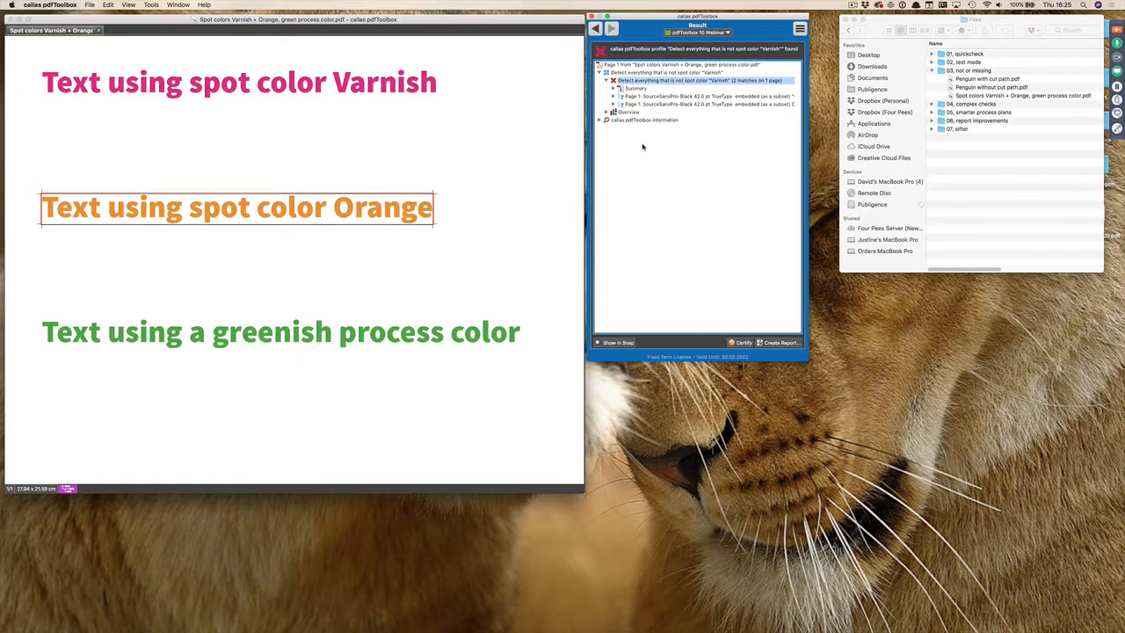
pyautogui.click(673, 81)
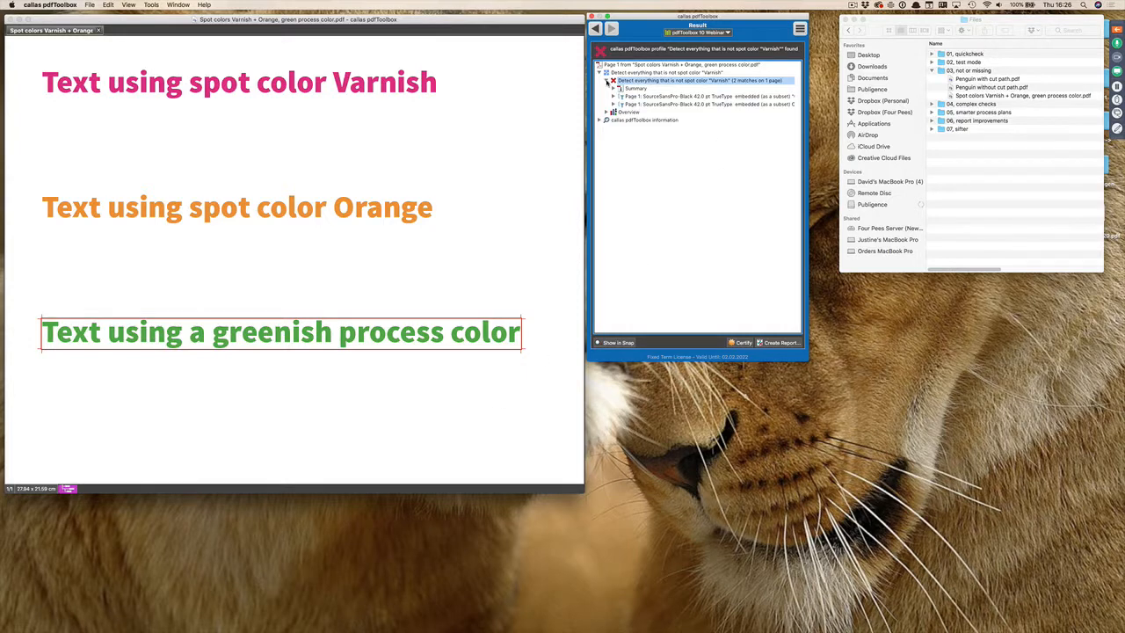
pyautogui.click(606, 80)
pyautogui.click(596, 29)
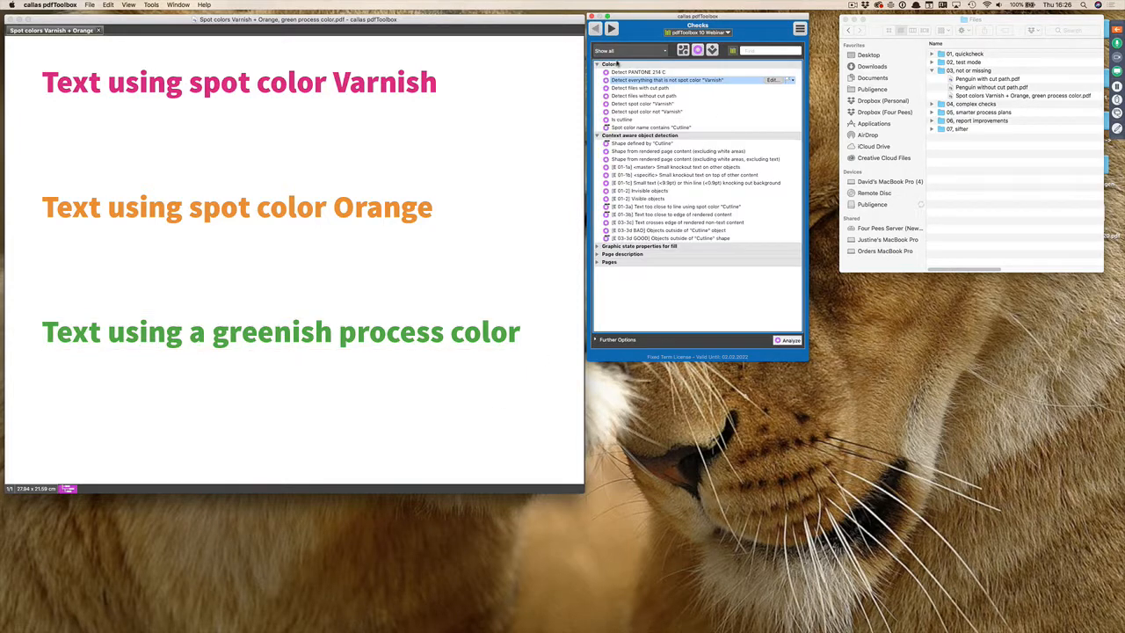
# Switch to PowerPoint and start the slide show from the "Inverting check results" slide.
pyautogui.press('super+Tab')
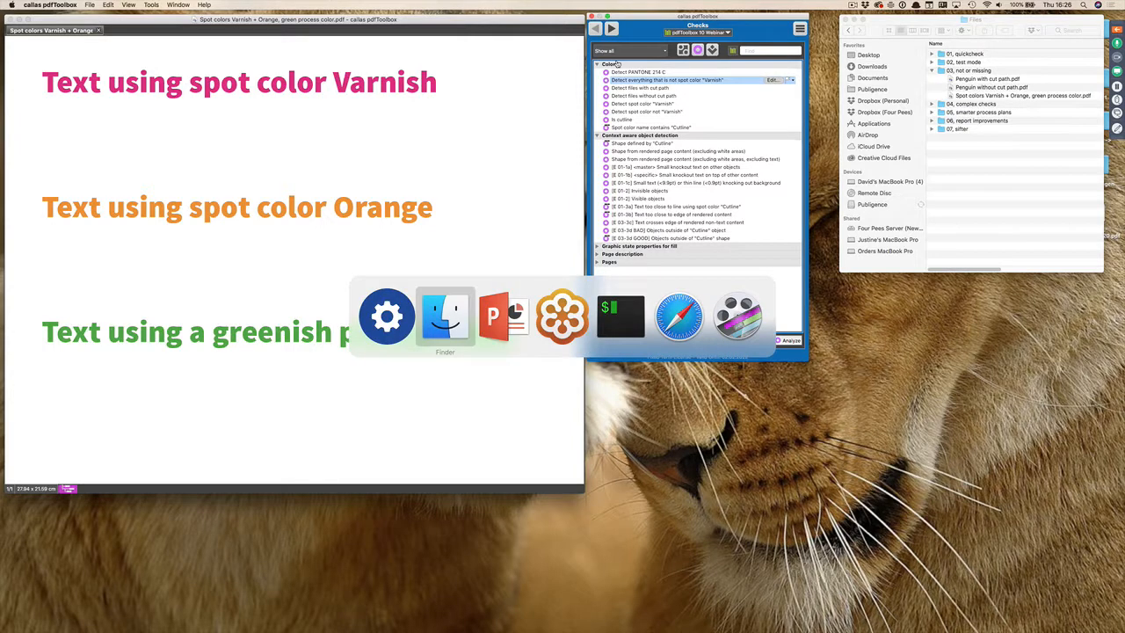
pyautogui.press('super+Tab')
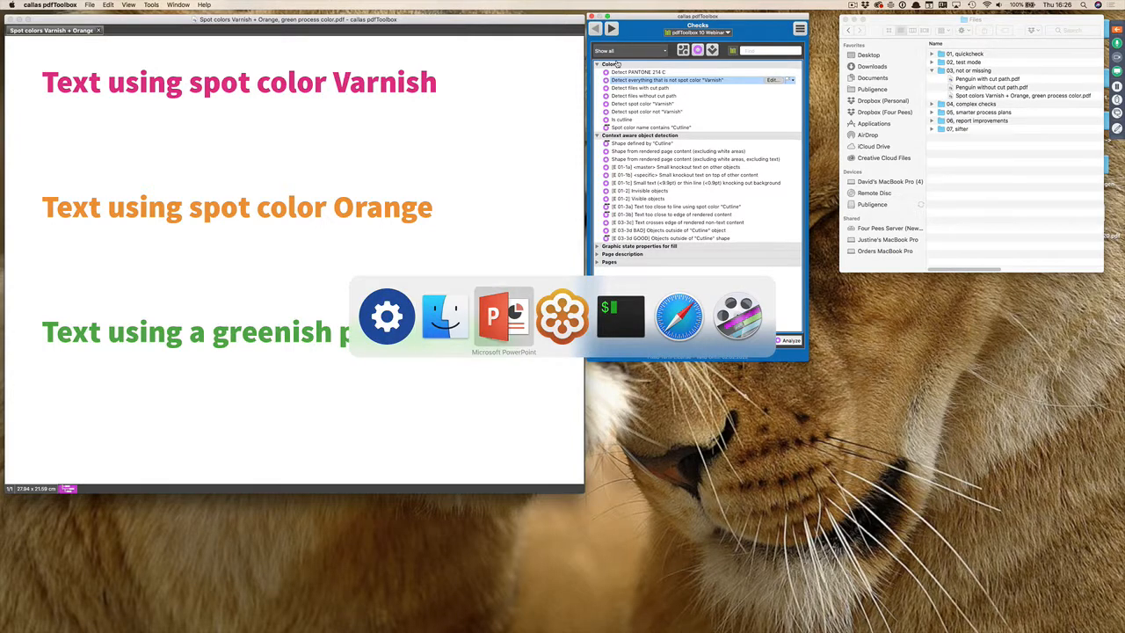
pyautogui.press('super+Tab')
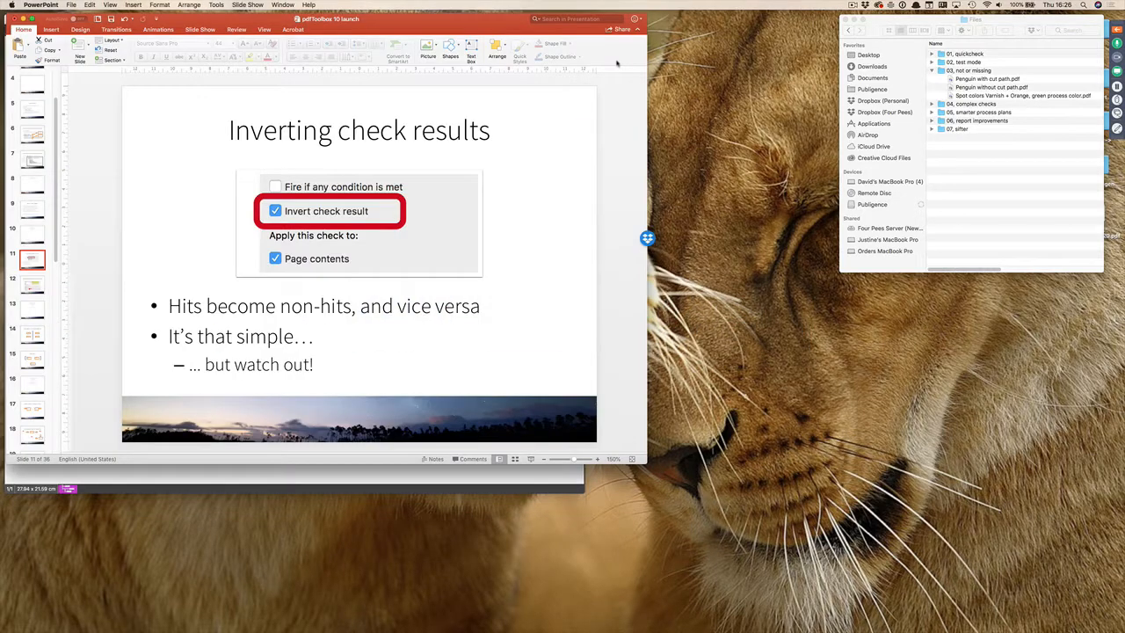
pyautogui.click(531, 459)
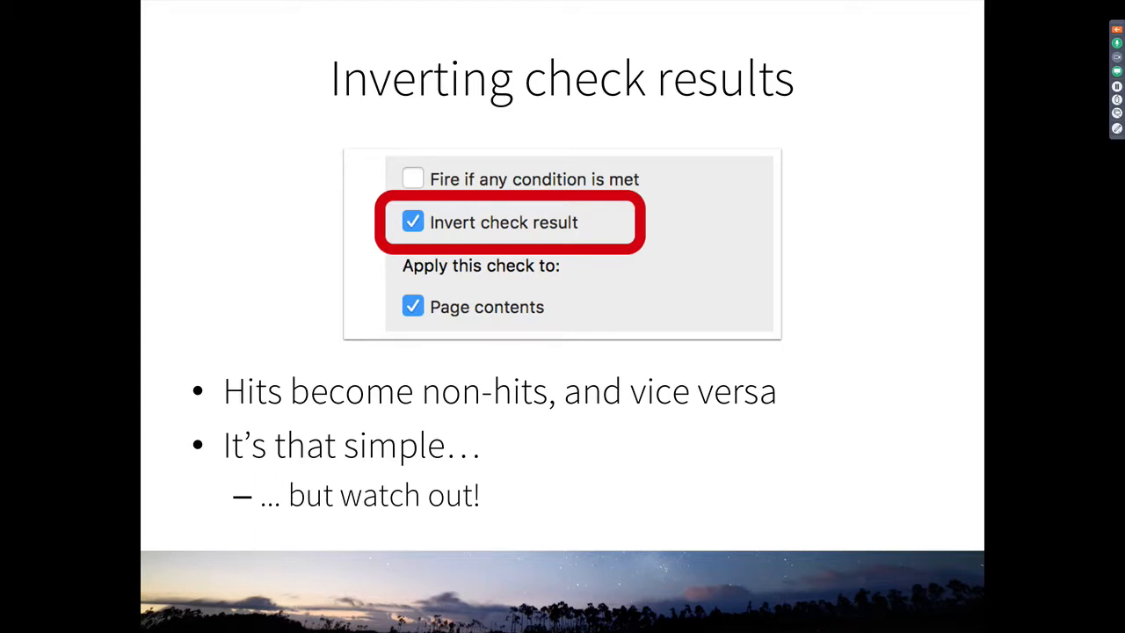
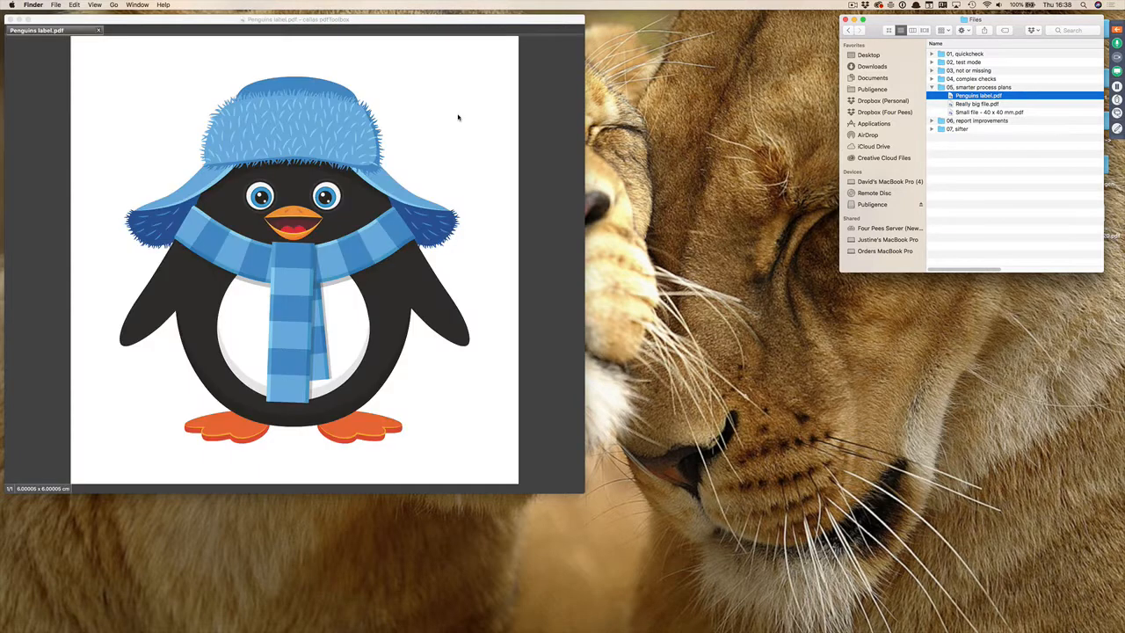
# Open the Rotate file and create landscape proof process plan and view the plans available for its nested process plan step, keeping Create landscape proof.
pyautogui.click(683, 49)
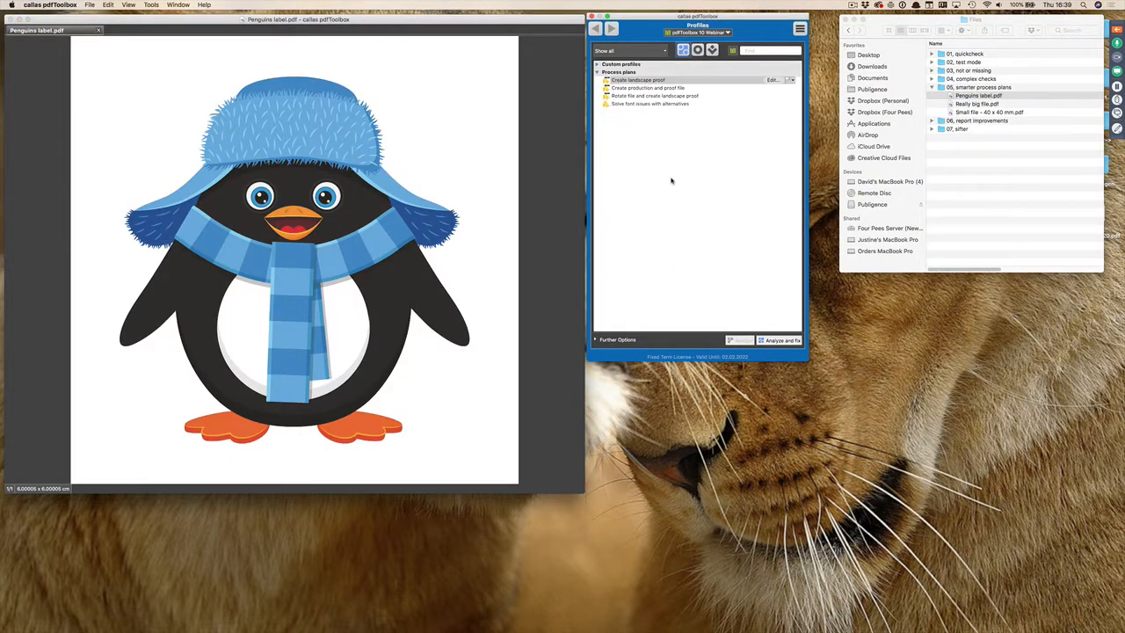
pyautogui.click(667, 87)
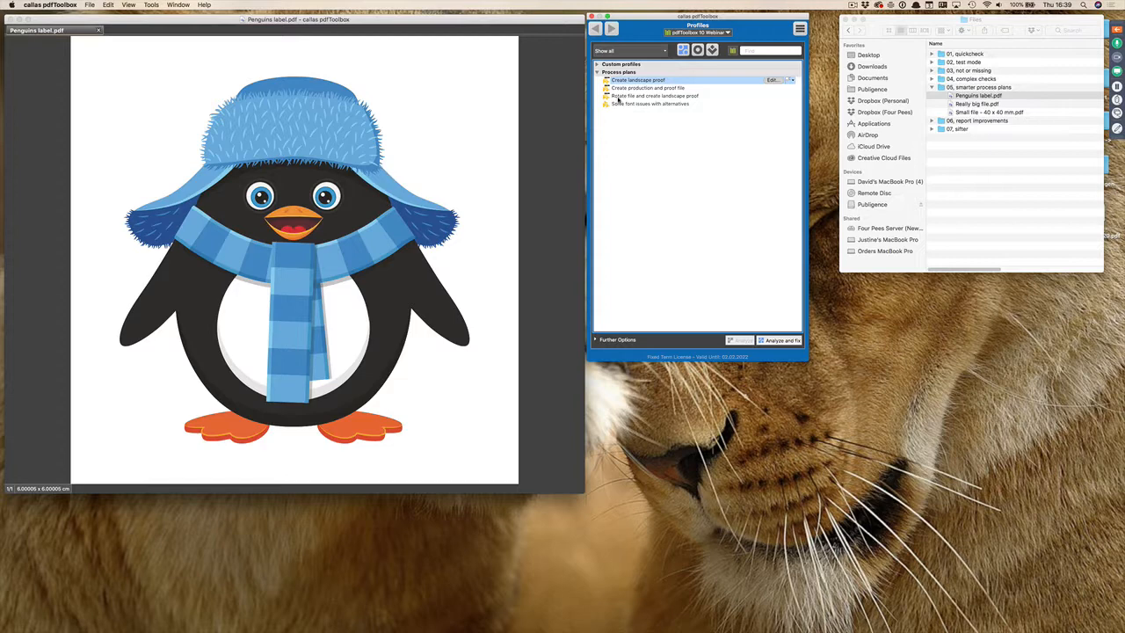
pyautogui.click(620, 96)
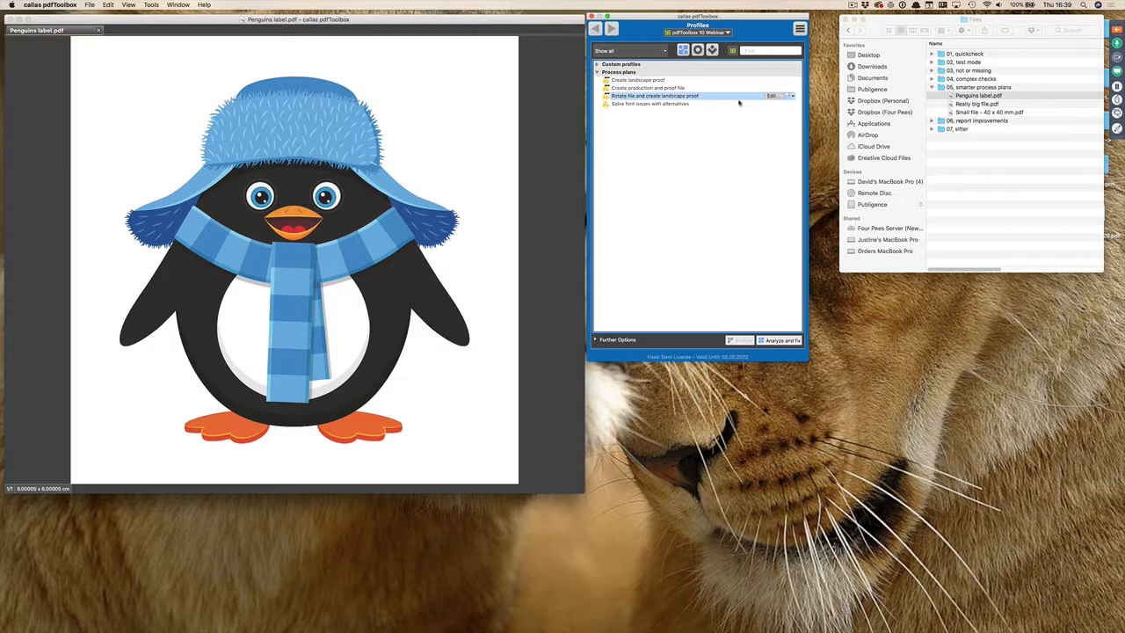
pyautogui.click(770, 97)
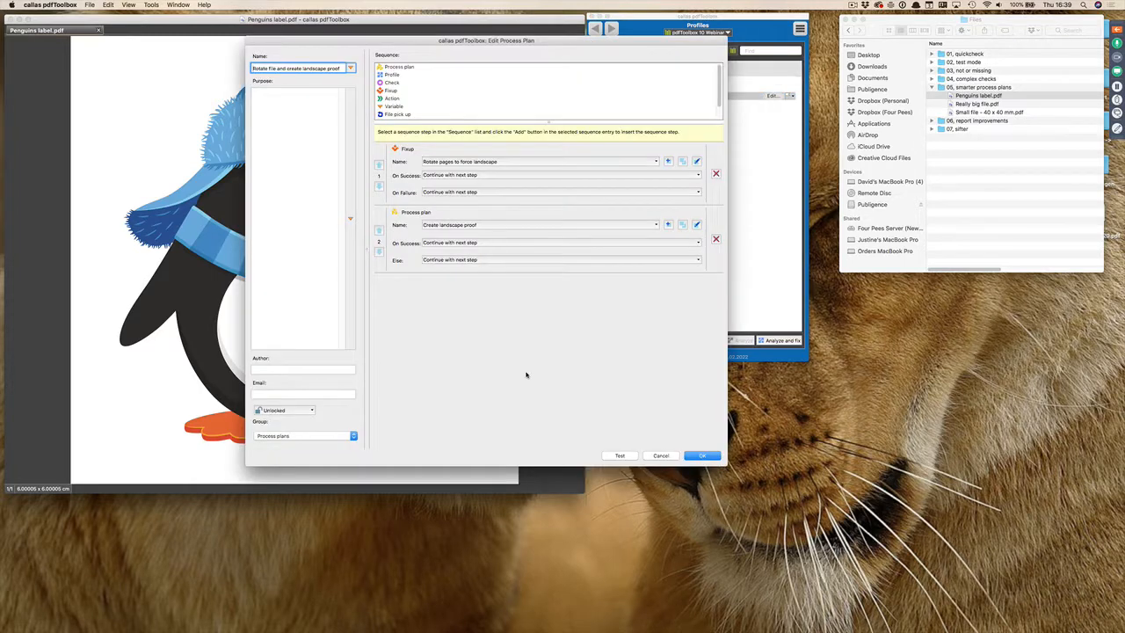
pyautogui.moveTo(534, 44); pyautogui.dragTo(558, 37)
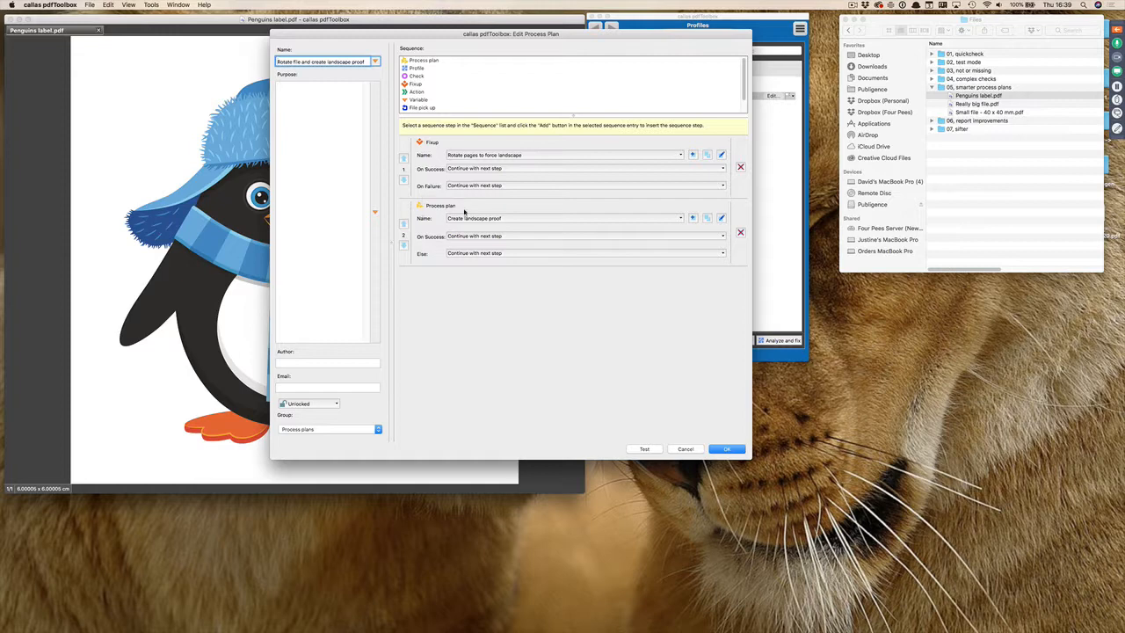
pyautogui.click(473, 218)
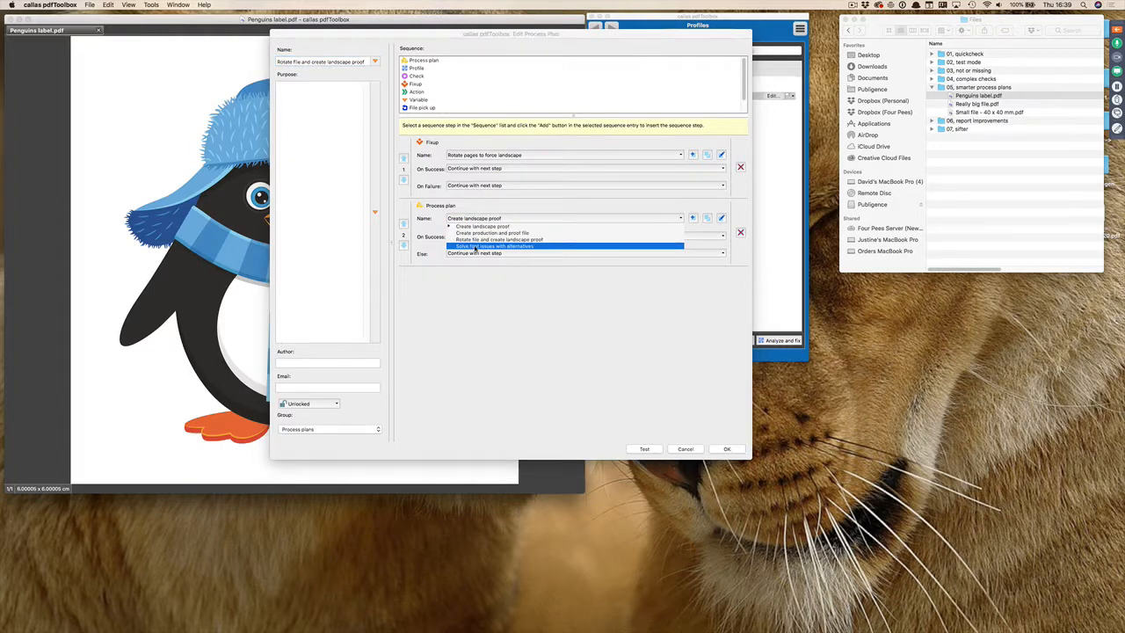
pyautogui.click(481, 226)
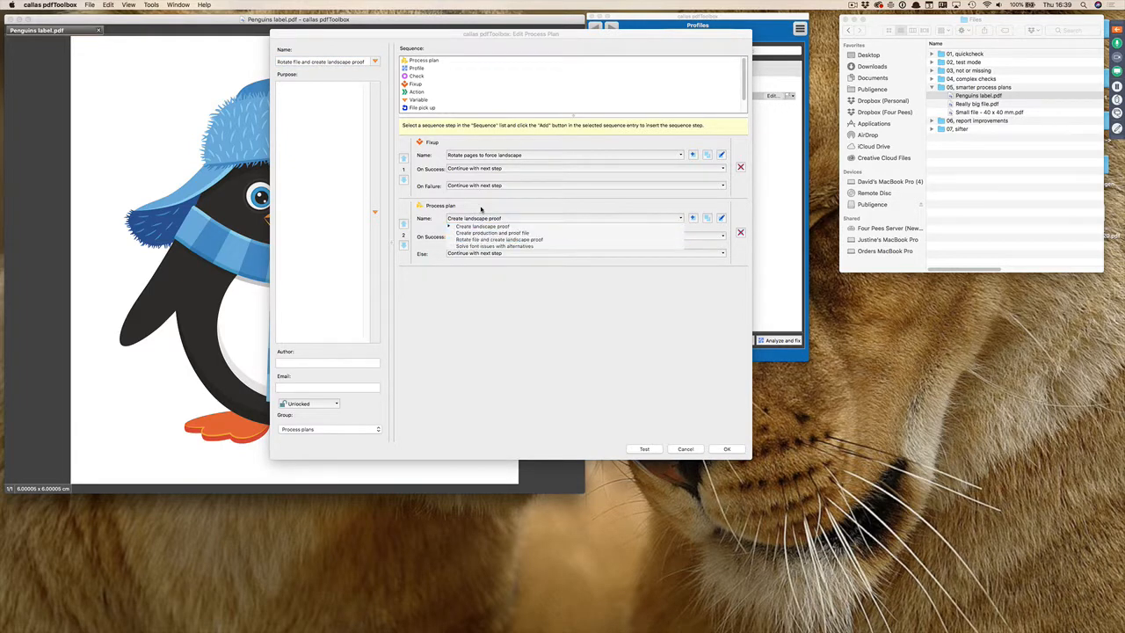
# Test the process plan on Penguins label.pdf with the default variable values, close the test and cancel the plan's editing.
pyautogui.click(646, 449)
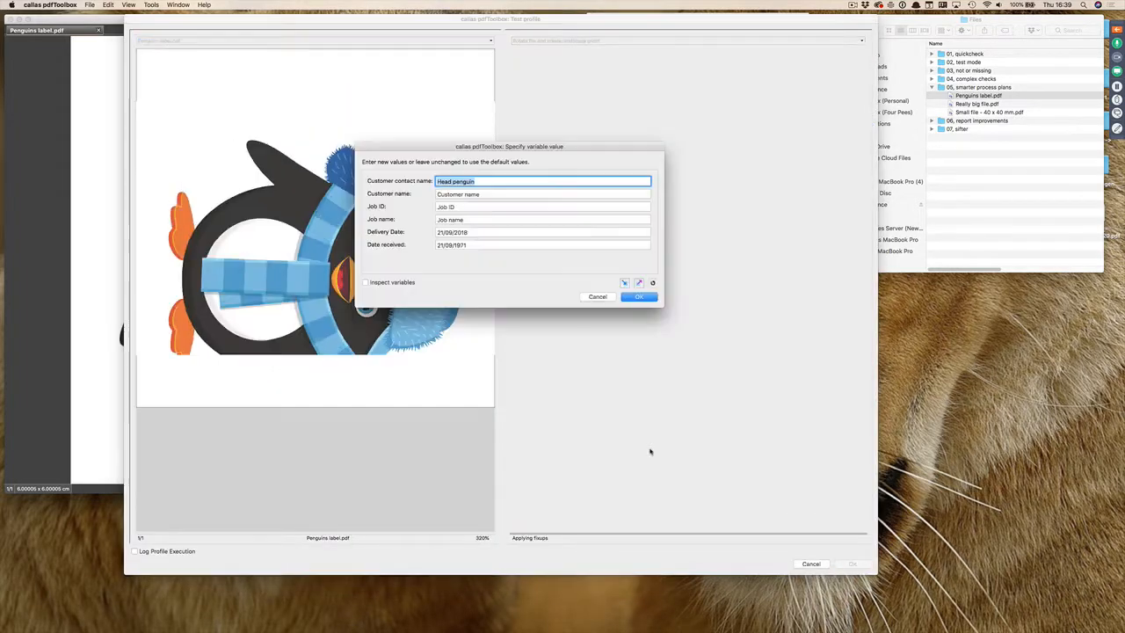
pyautogui.click(639, 297)
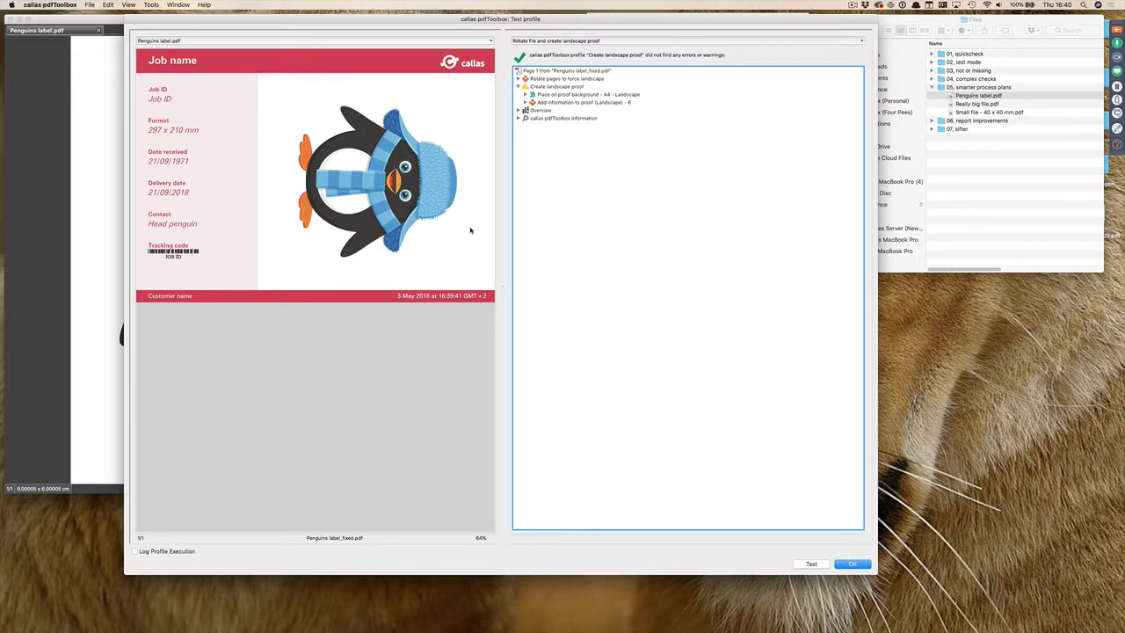
pyautogui.click(851, 563)
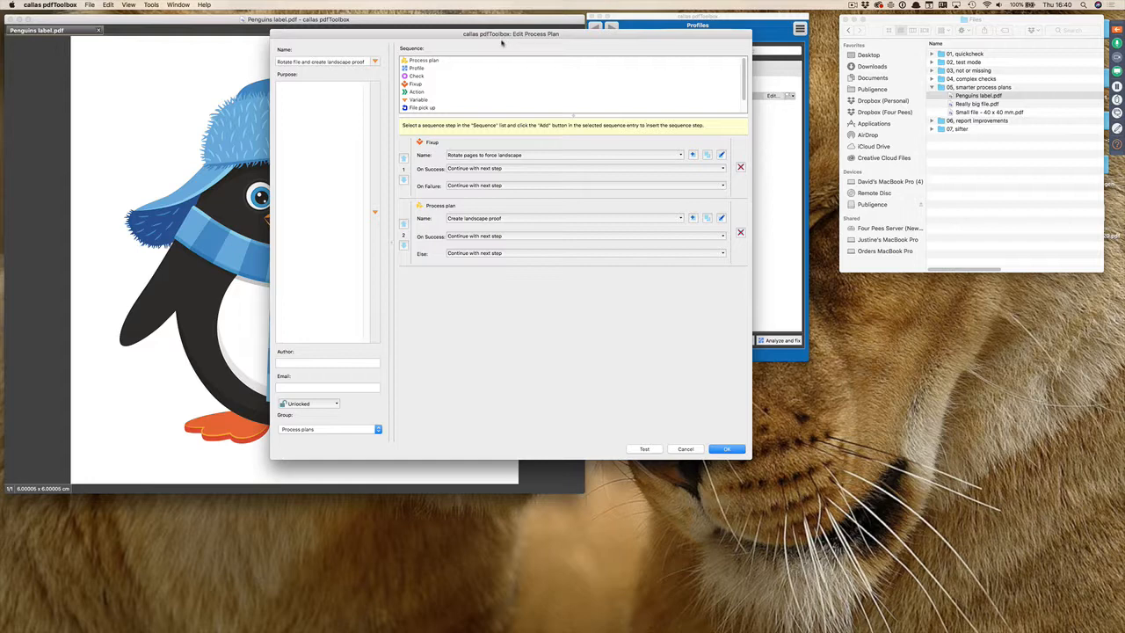
pyautogui.click(691, 450)
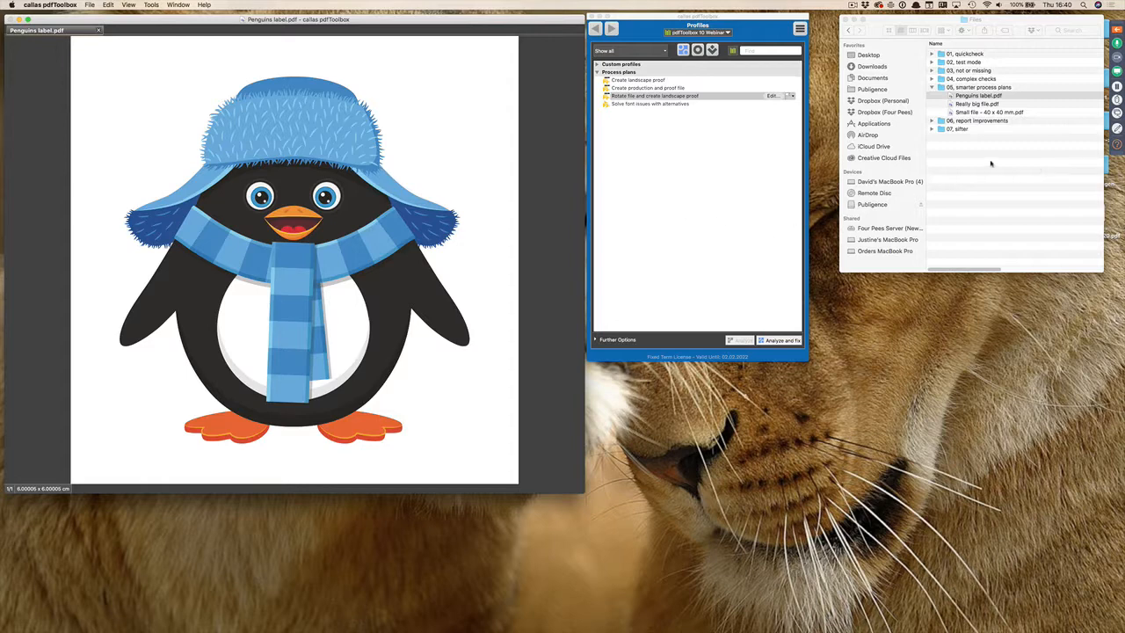
# Select the Solve font issues with alternatives plan, close Penguins label.pdf and open Really big file.pdf and Small file - 40 x 40 mm.pdf, displaying the big one.
pyautogui.click(720, 156)
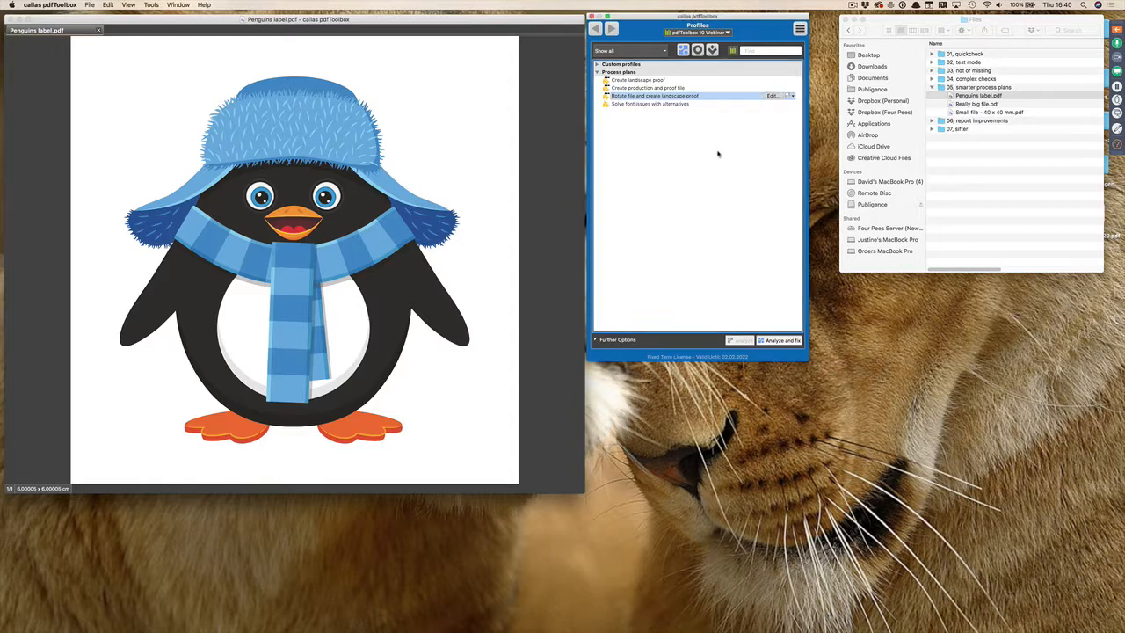
pyautogui.click(672, 104)
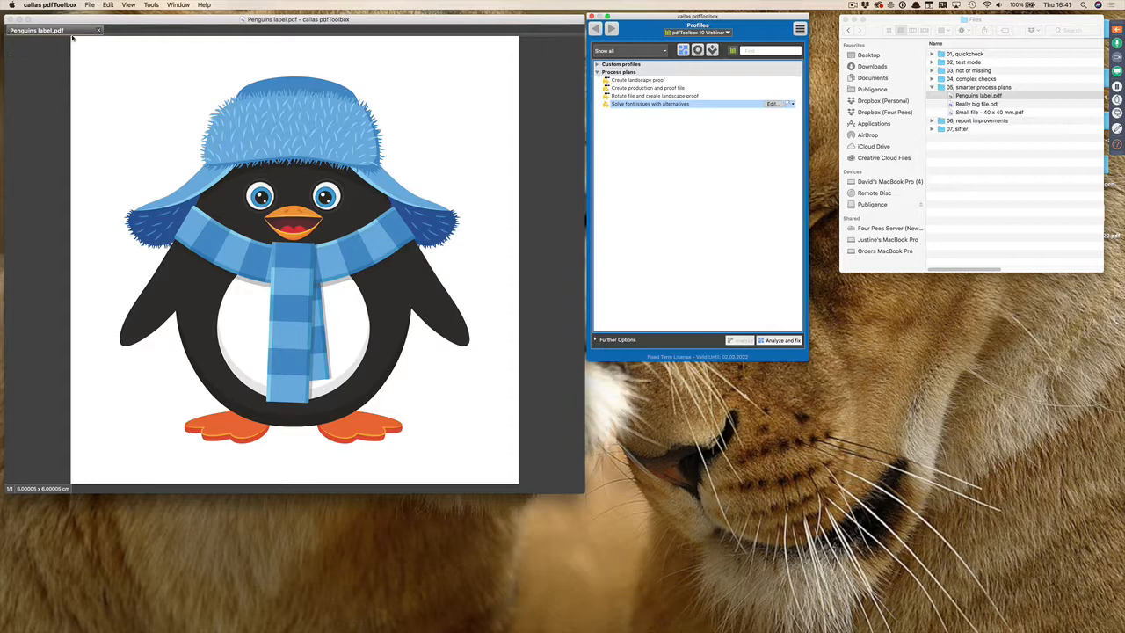
pyautogui.click(98, 30)
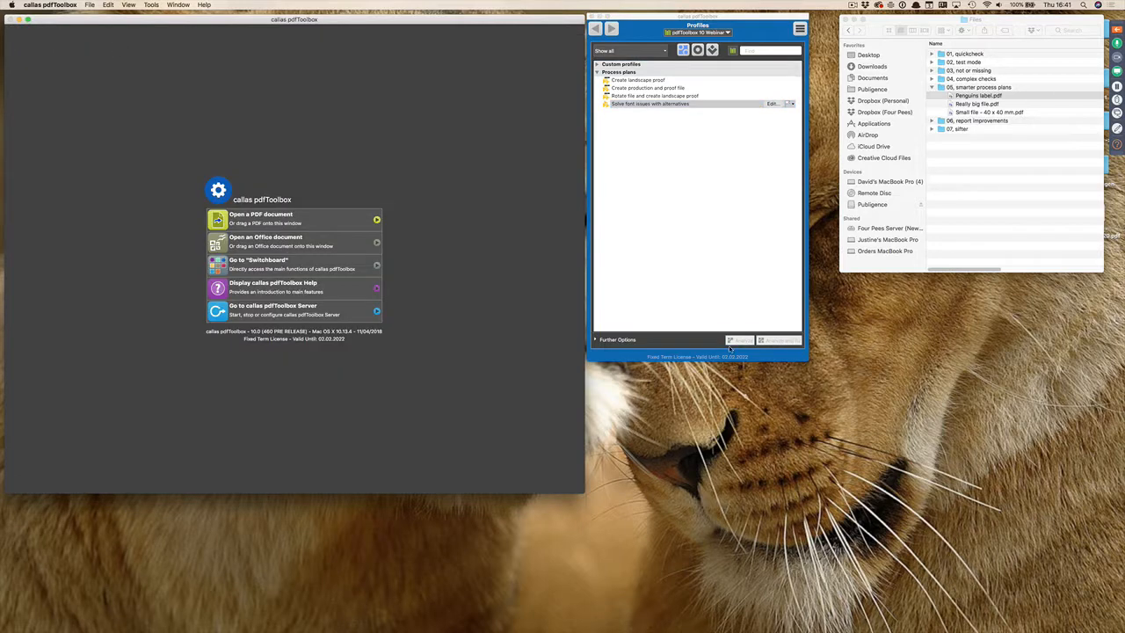
pyautogui.click(1018, 97)
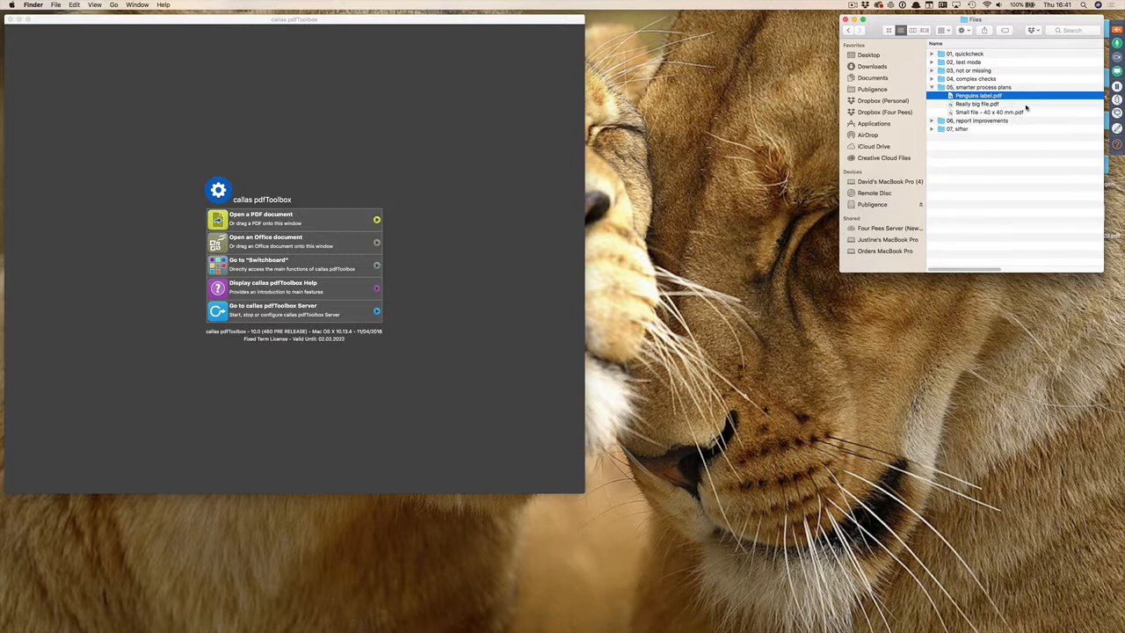
pyautogui.click(1023, 112)
pyautogui.keyDown('shift'); pyautogui.click(1020, 105); pyautogui.keyUp('shift')
pyautogui.moveTo(952, 108); pyautogui.dragTo(361, 167)
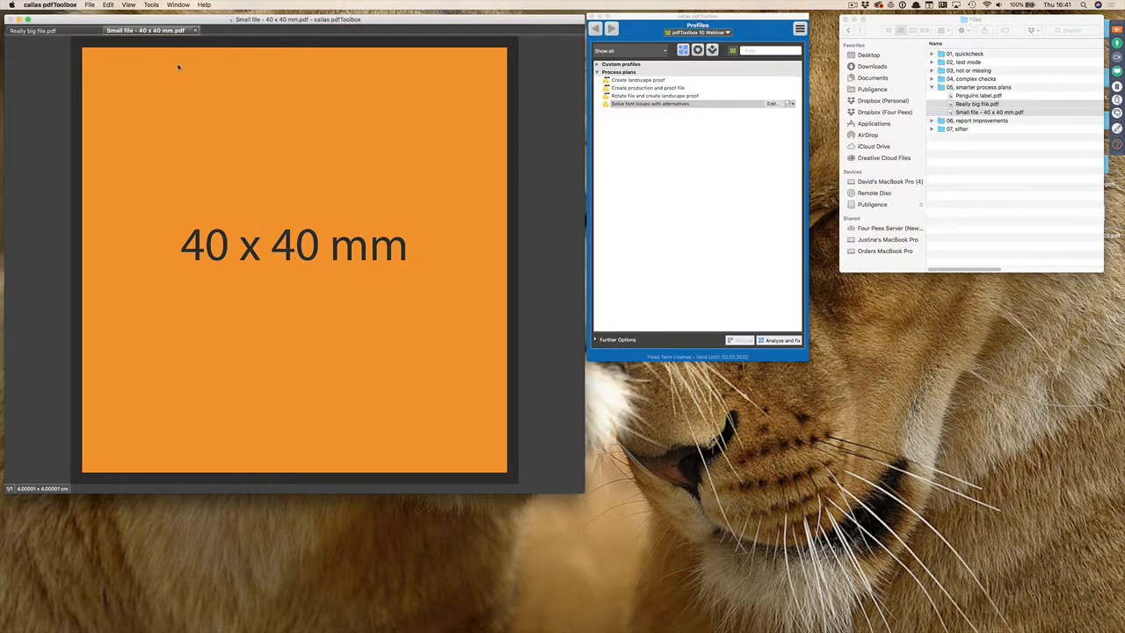
pyautogui.click(75, 34)
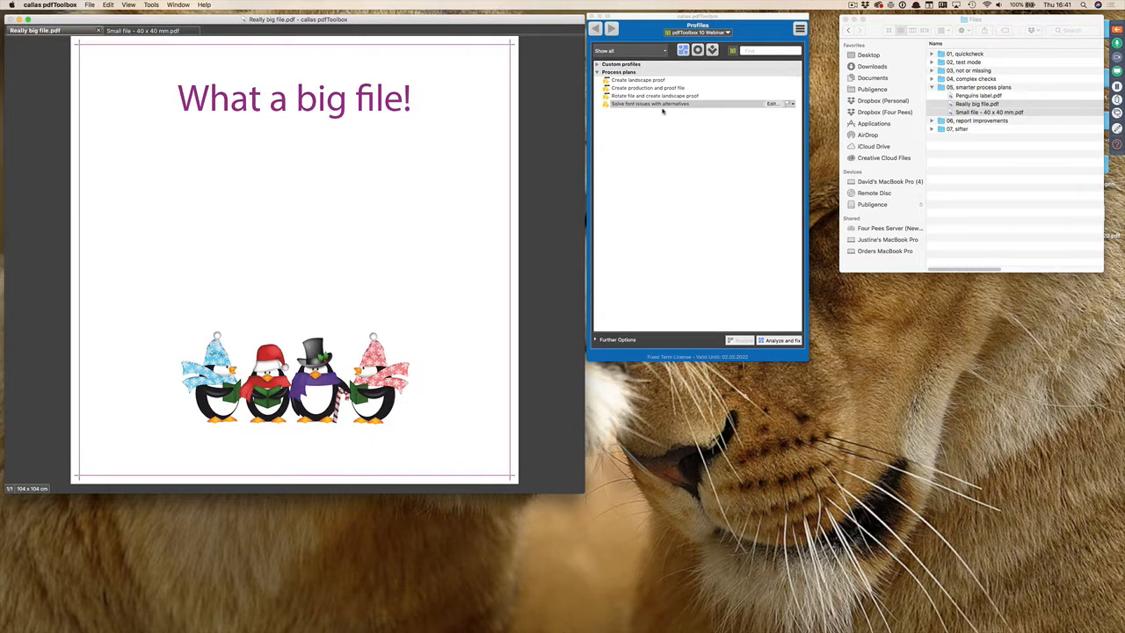
# Open the selected process plan and inspect the custom fixups and checks of its Outline fonts with visual differences check profile, cancelling the profile edit.
pyautogui.click(771, 104)
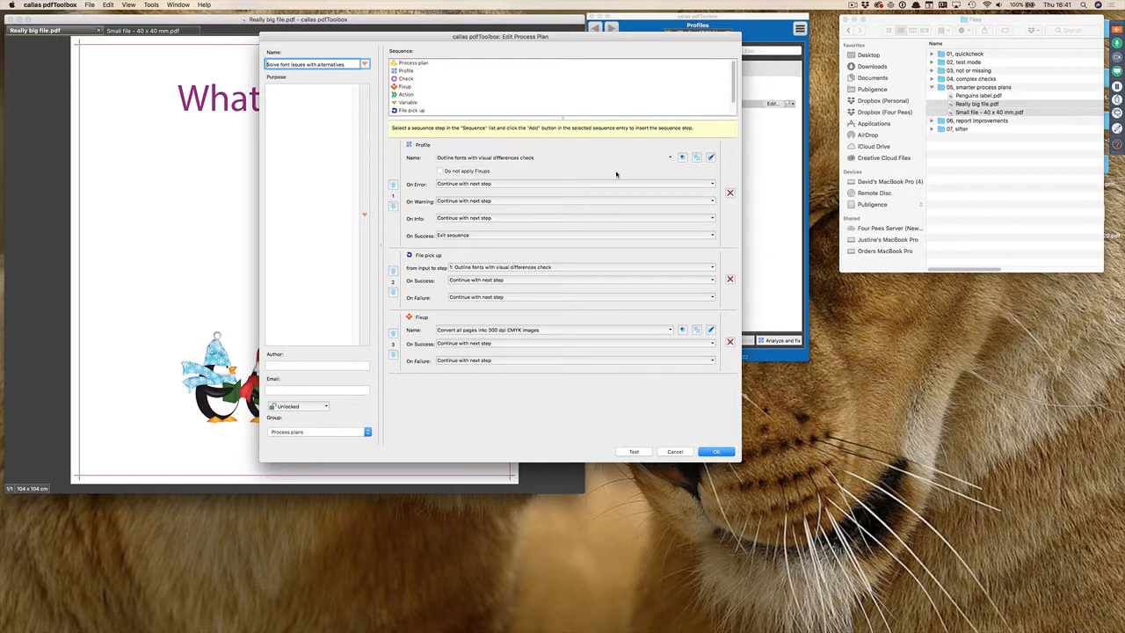
pyautogui.click(711, 158)
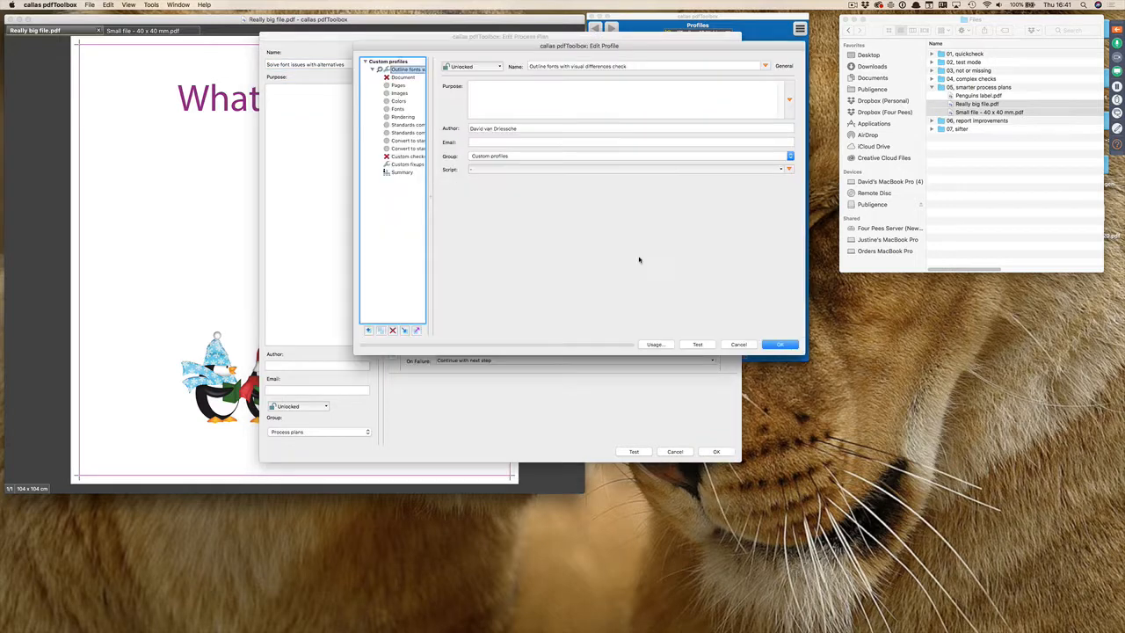
pyautogui.click(408, 164)
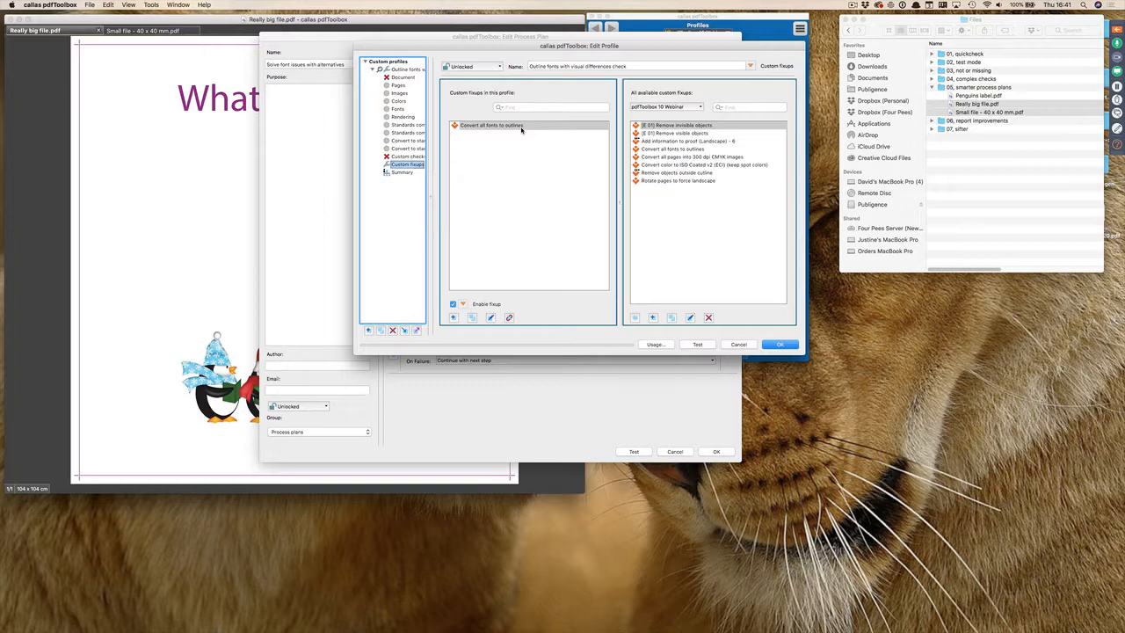
pyautogui.click(411, 157)
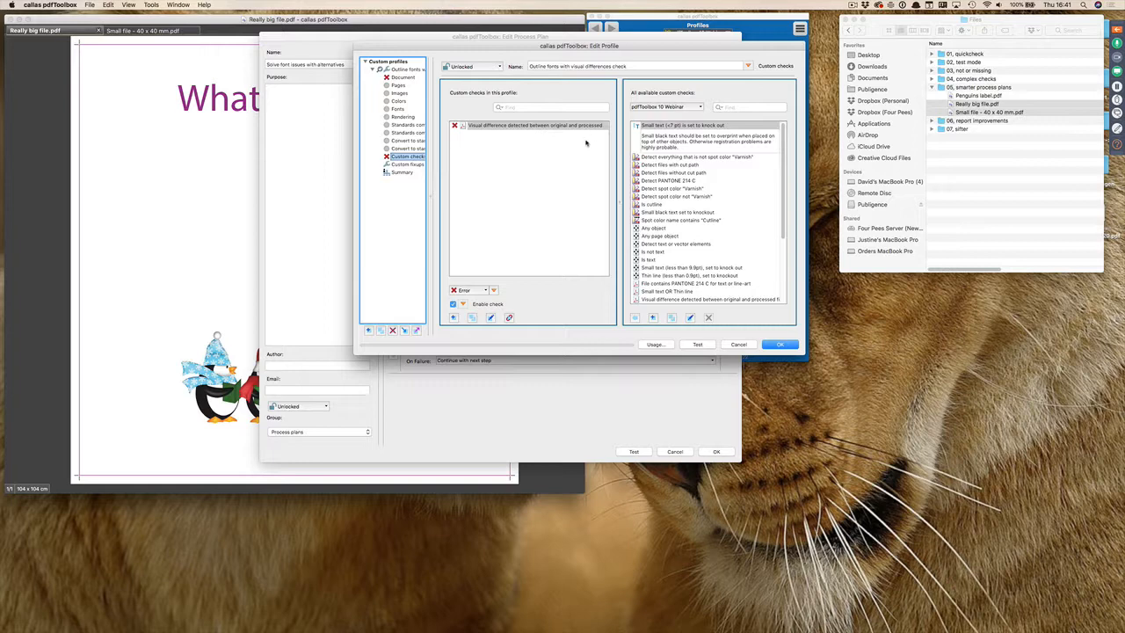
pyautogui.click(580, 144)
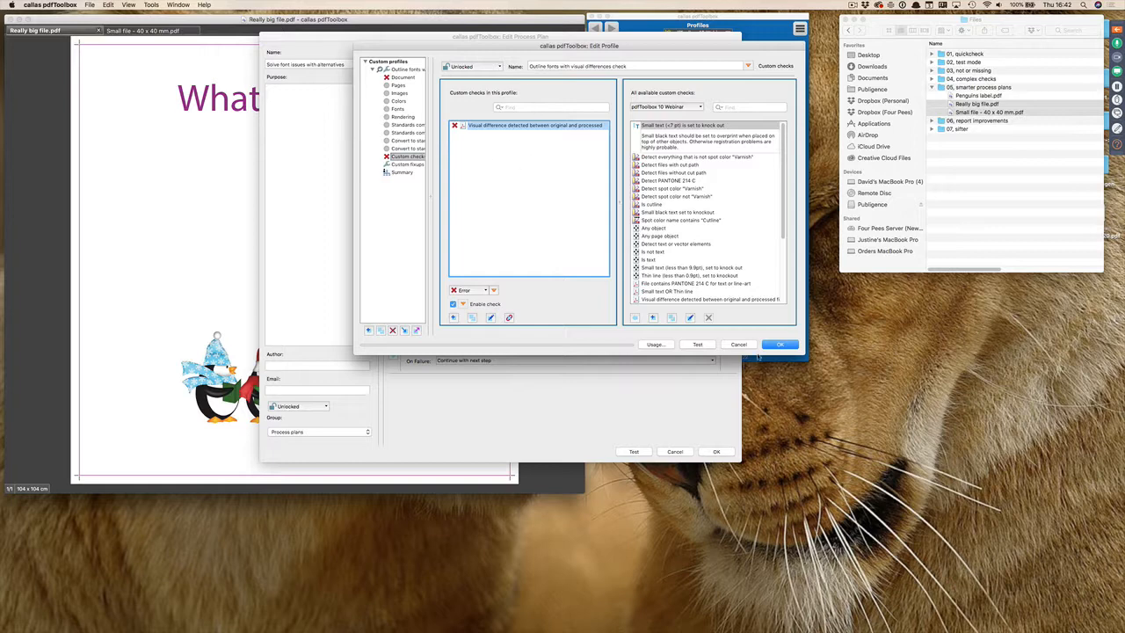
pyautogui.click(747, 345)
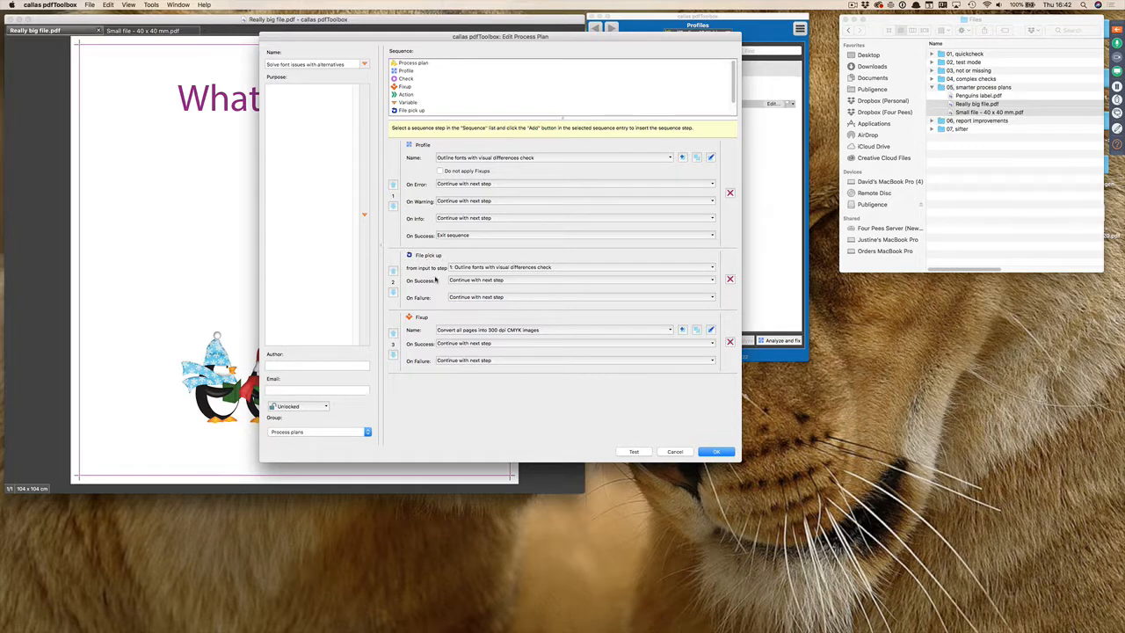
# View the File pick up step's source options, and test the process plan on Really big file.pdf and on Small file - 40 x 40 mm.pdf.
pyautogui.click(545, 268)
pyautogui.click(576, 272)
pyautogui.click(634, 453)
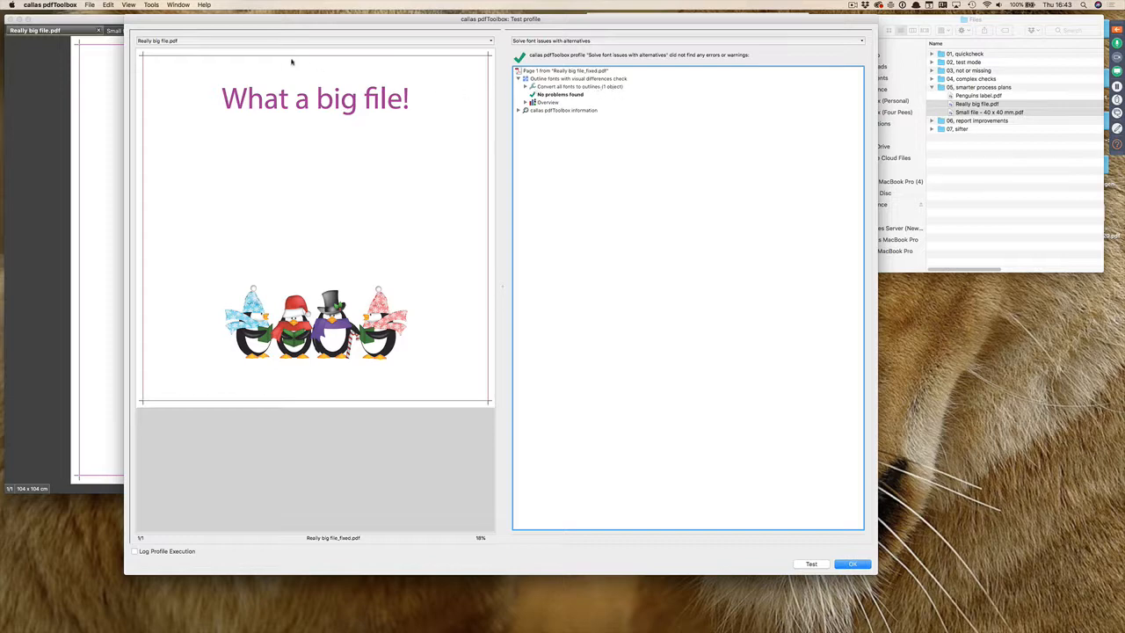
pyautogui.click(234, 42)
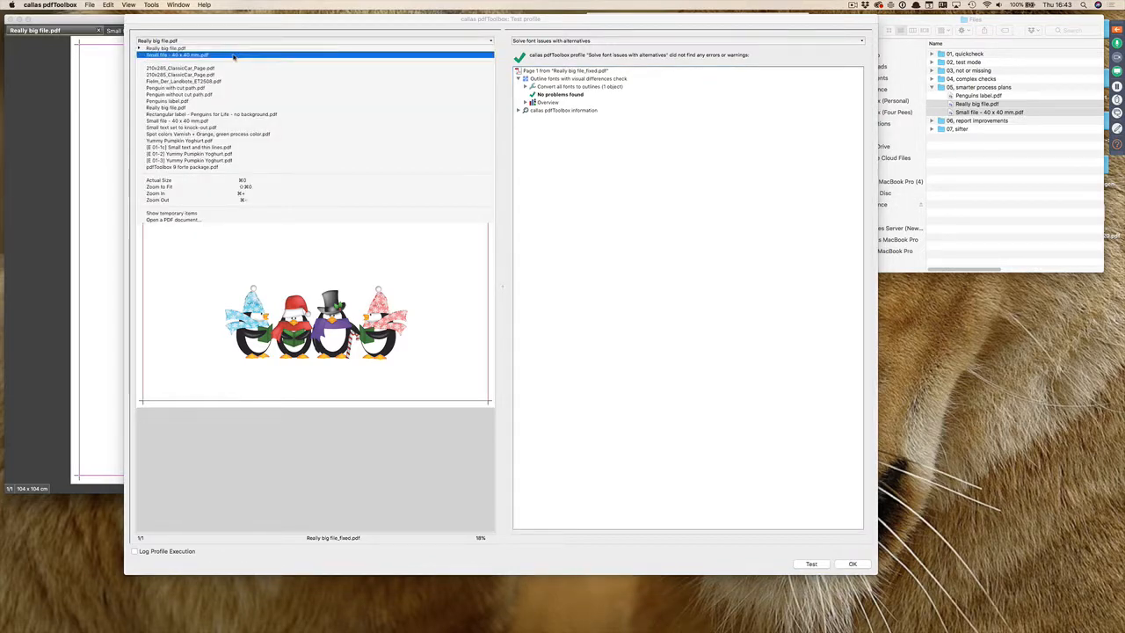
pyautogui.click(230, 55)
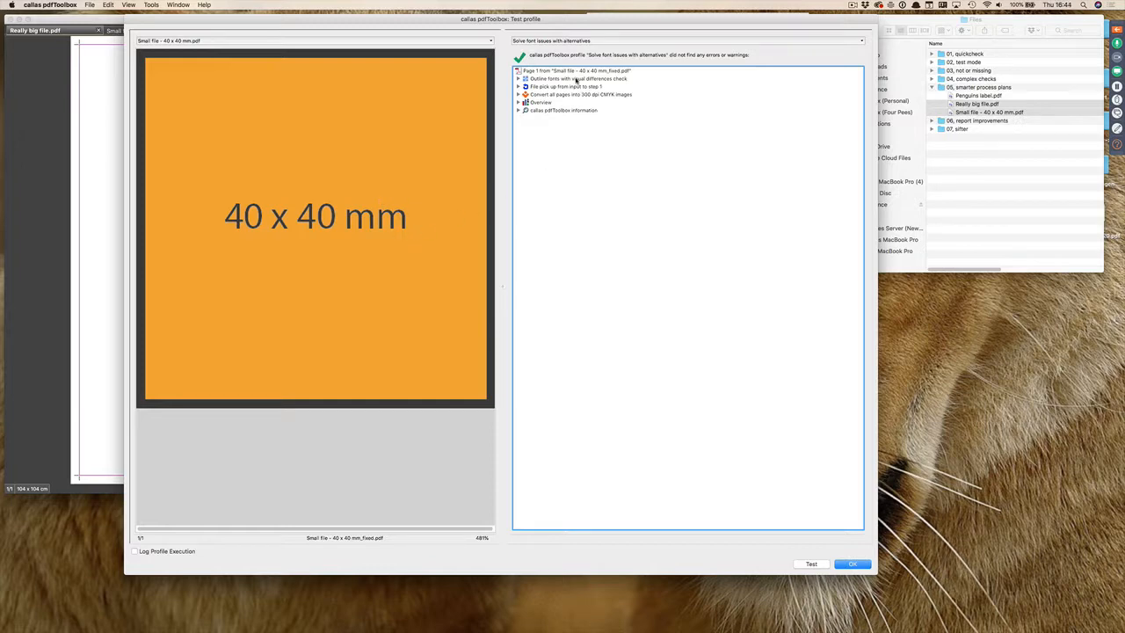
# Examine the small file's test results for the outline fonts, file pick up and Convert all pages into 300 dpi CMYK images steps.
pyautogui.click(518, 79)
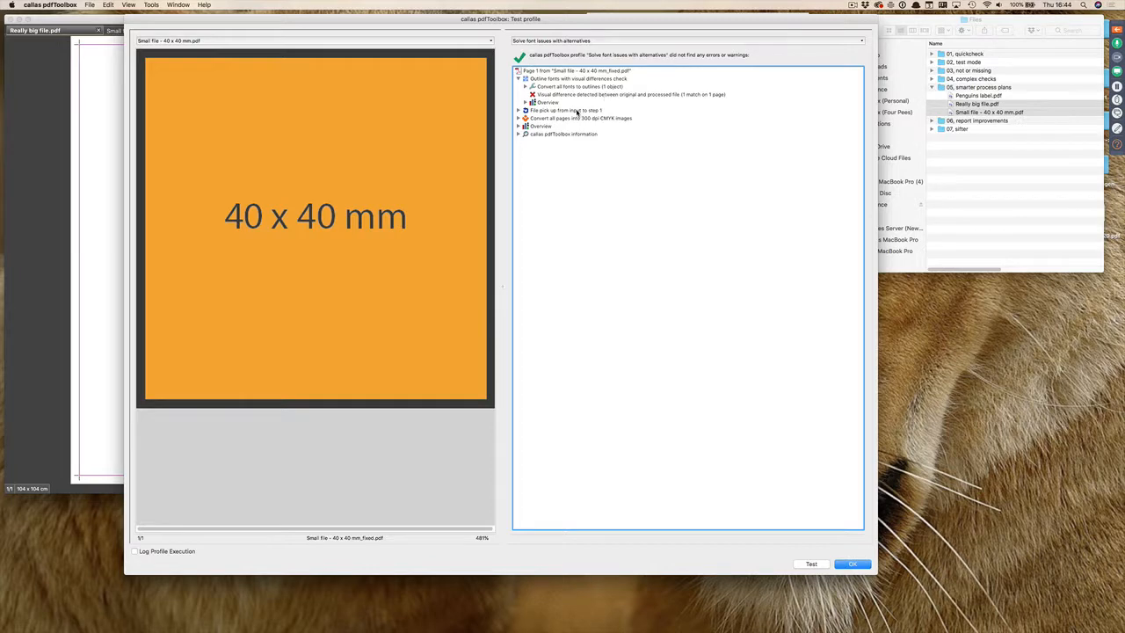
pyautogui.click(578, 111)
pyautogui.click(574, 119)
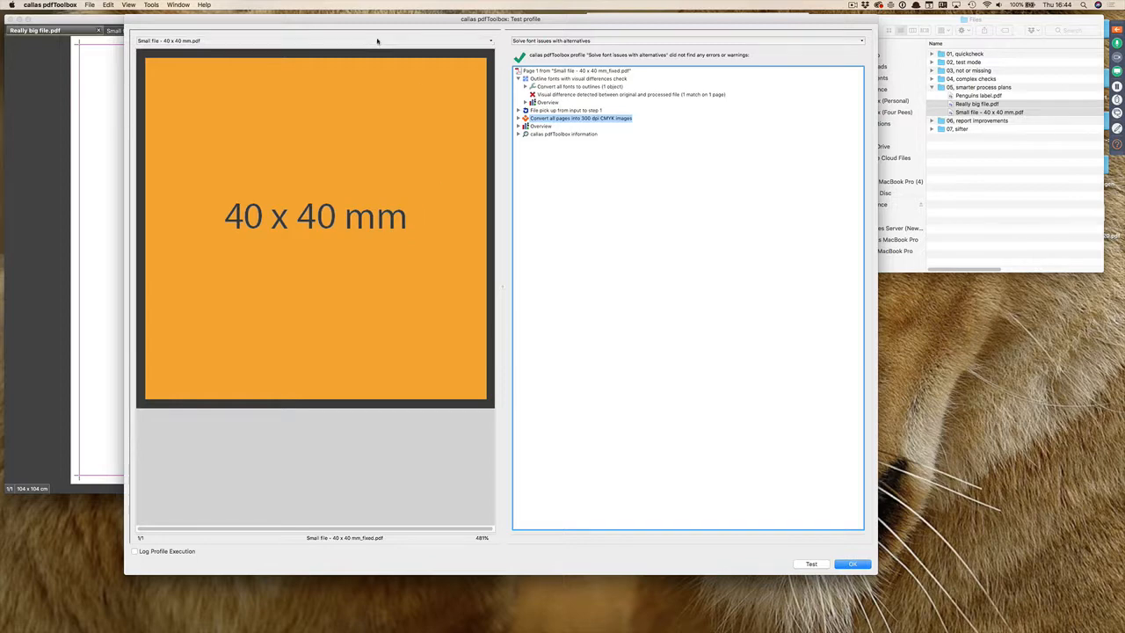
pyautogui.moveTo(369, 24); pyautogui.dragTo(371, 21)
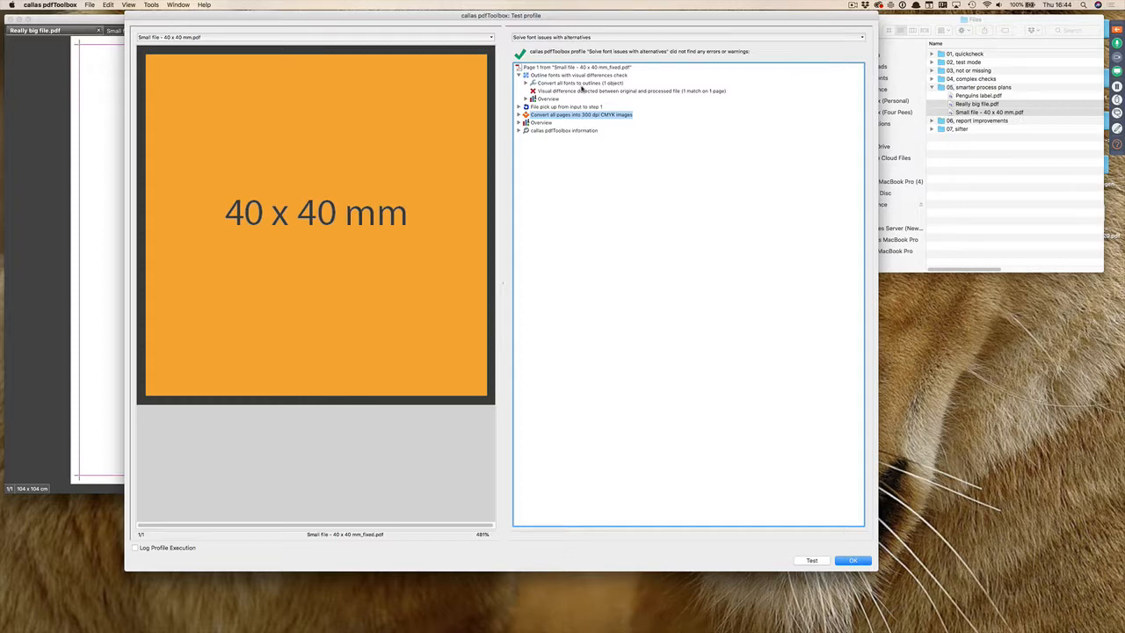
# Repeat the test on Really big file.pdf, close the test results and cancel editing the process plan.
pyautogui.click(405, 39)
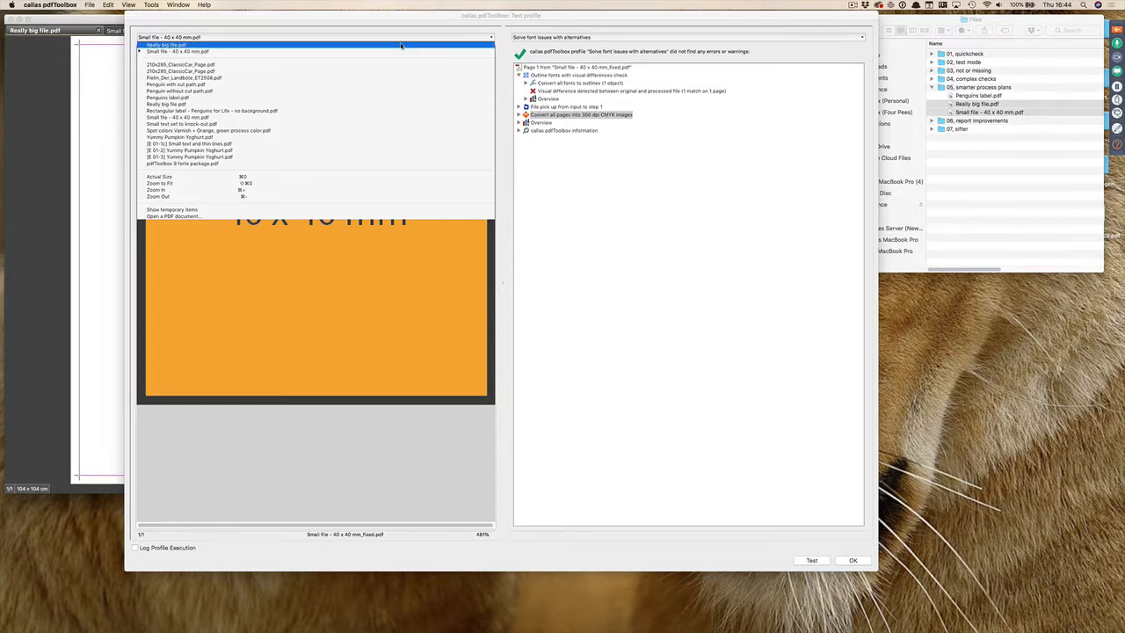
pyautogui.click(403, 44)
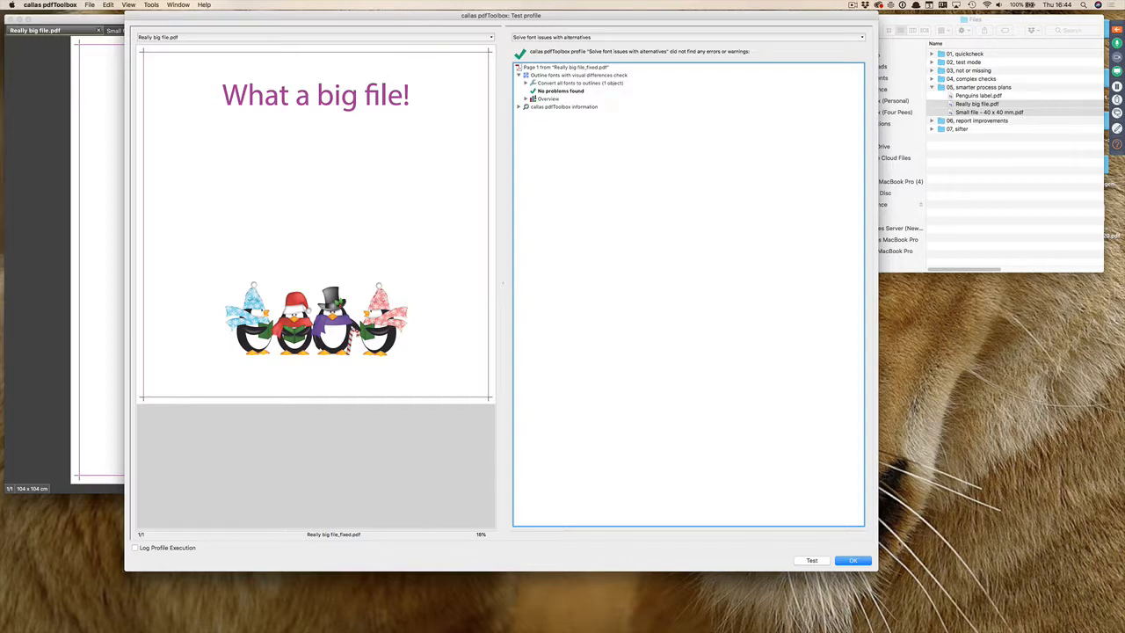
pyautogui.click(852, 560)
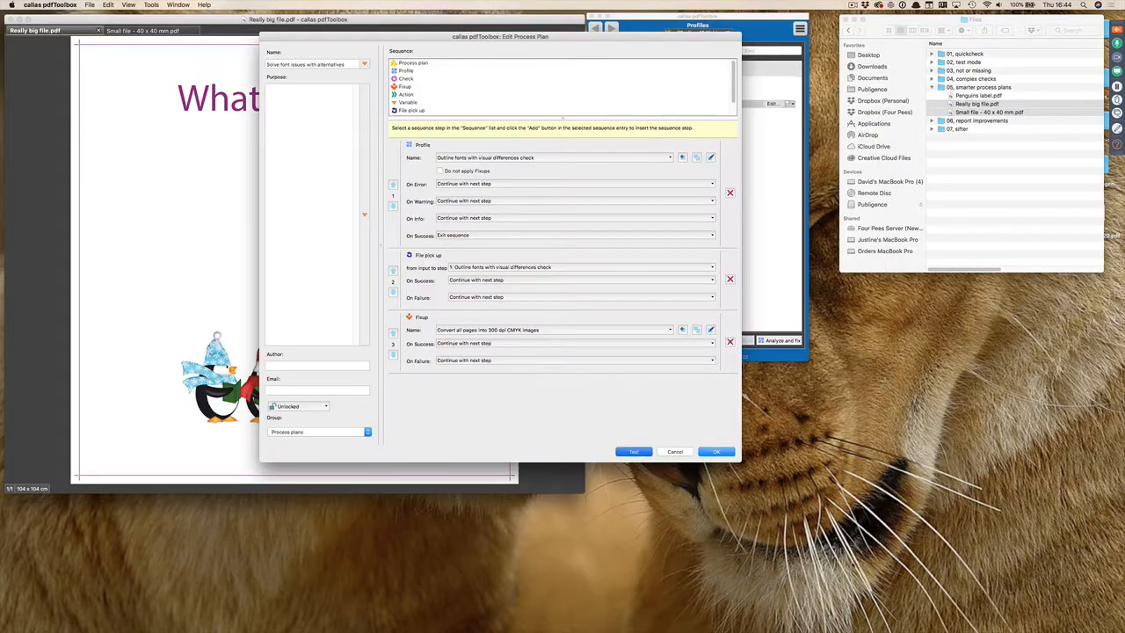
pyautogui.click(675, 452)
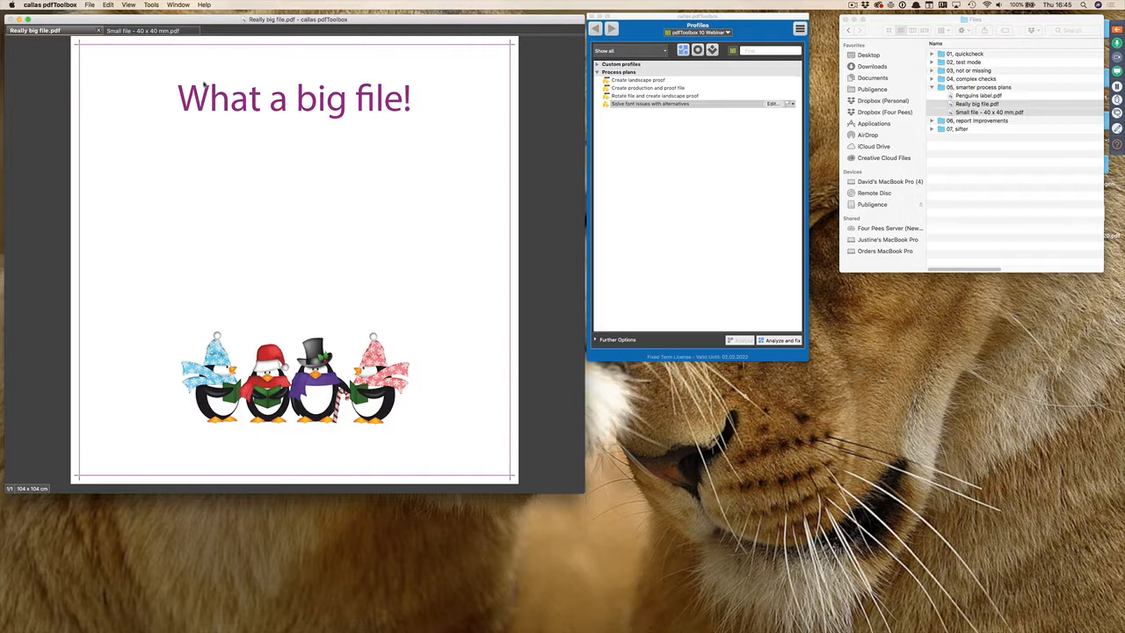
# Close both open PDF files and return to the list of process plans.
pyautogui.click(112, 33)
pyautogui.click(98, 31)
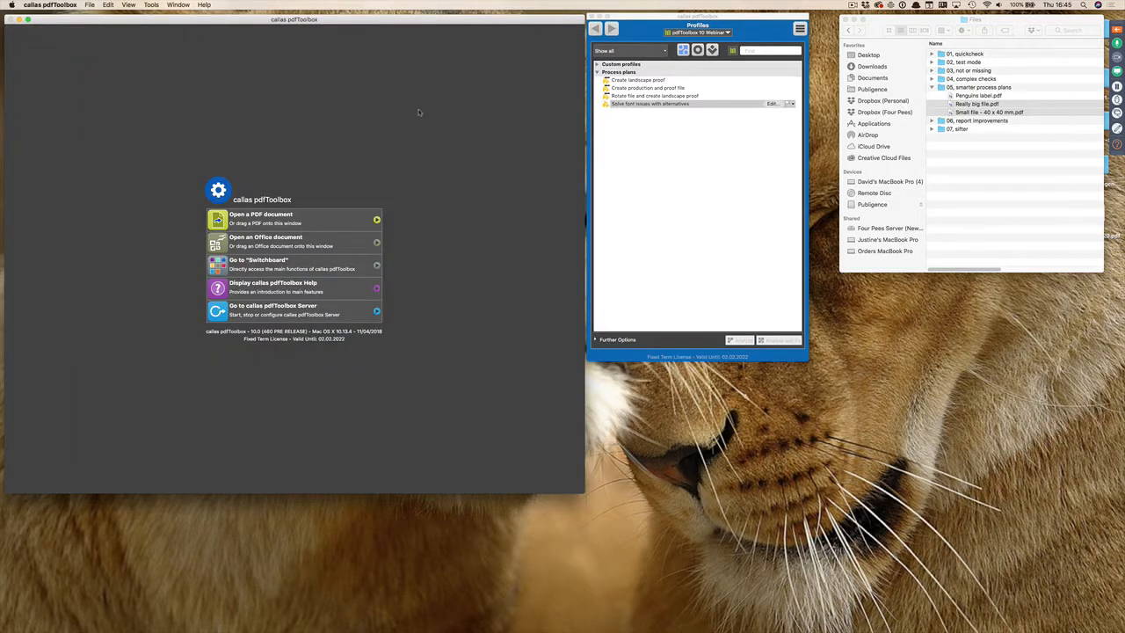
pyautogui.click(720, 135)
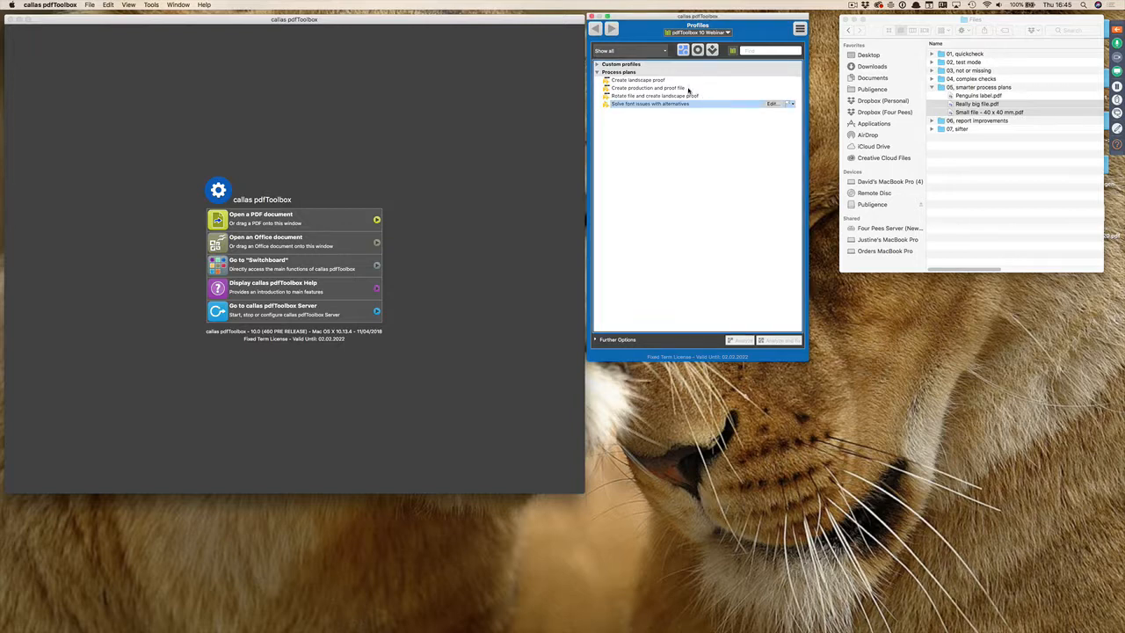
pyautogui.click(690, 89)
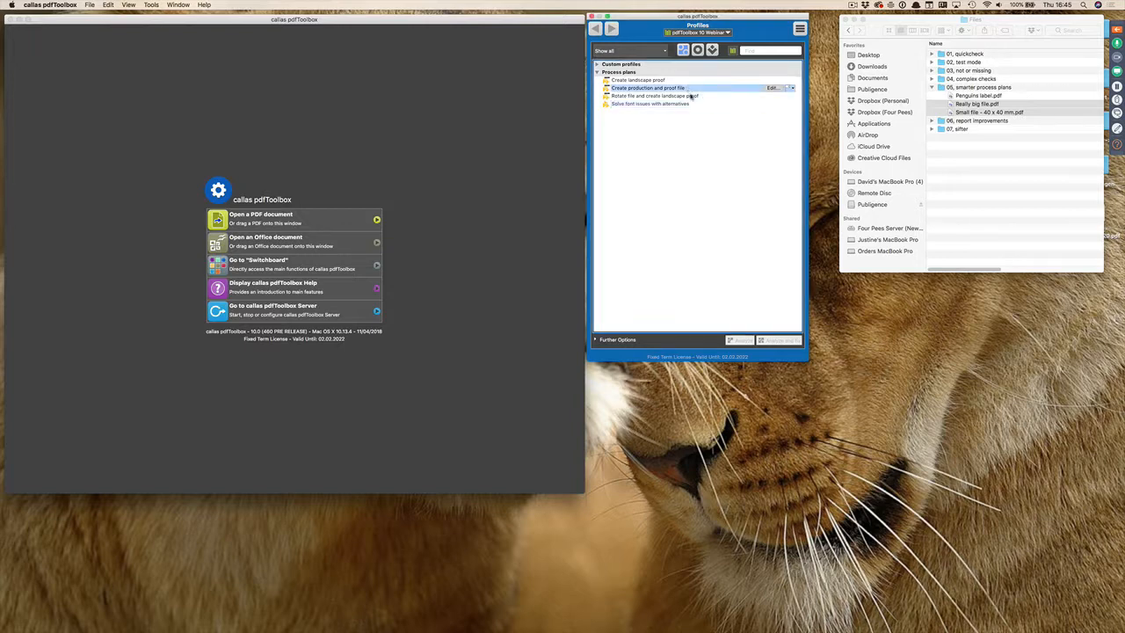
pyautogui.click(770, 89)
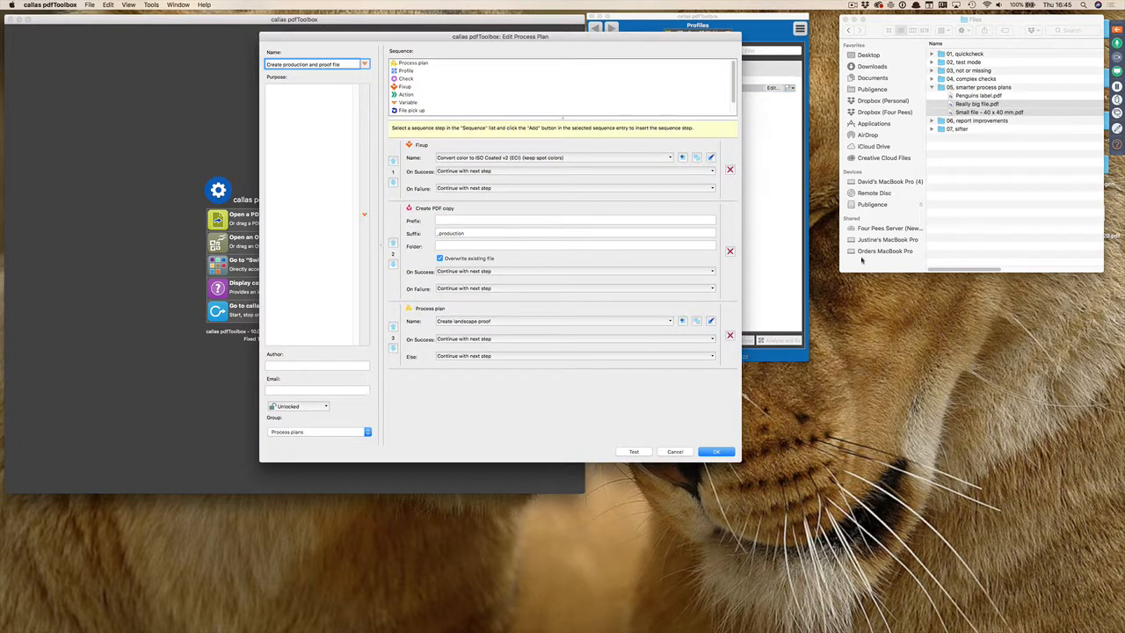
pyautogui.click(674, 452)
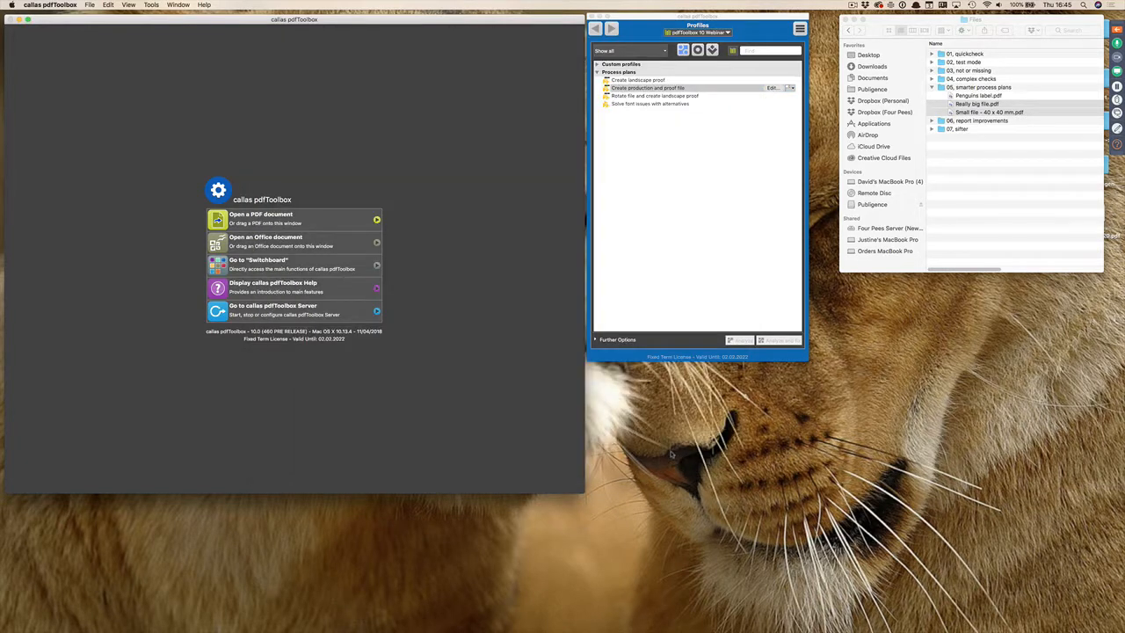
# Open Penguins label.pdf and test the Create production and proof file process plan on it with the default variable values.
pyautogui.click(951, 96)
pyautogui.moveTo(951, 96); pyautogui.dragTo(357, 105)
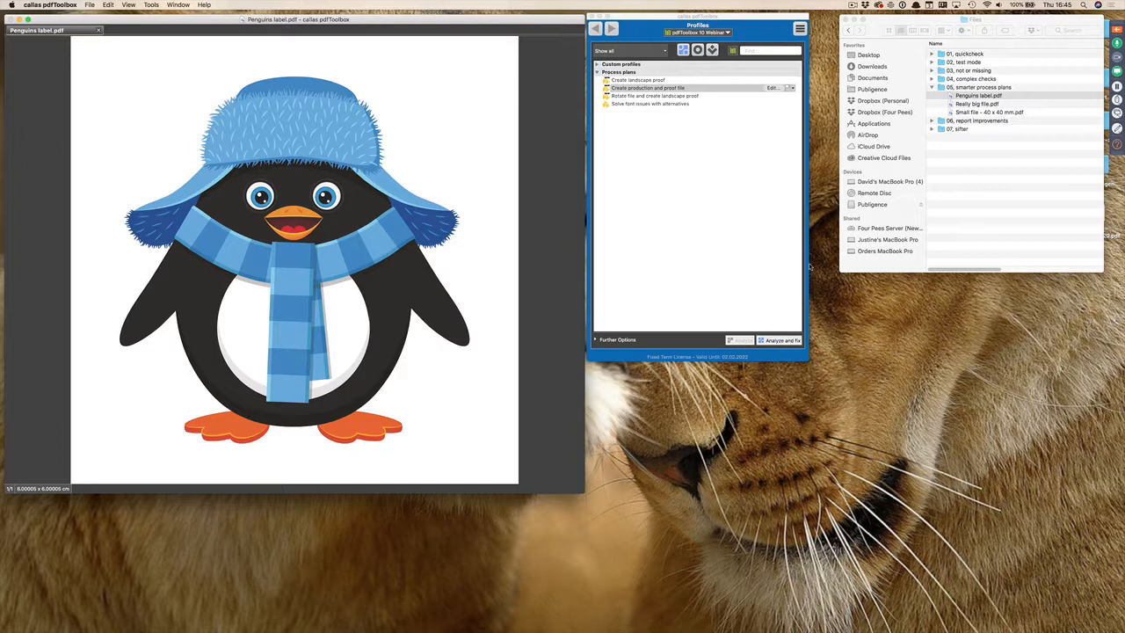
pyautogui.click(771, 89)
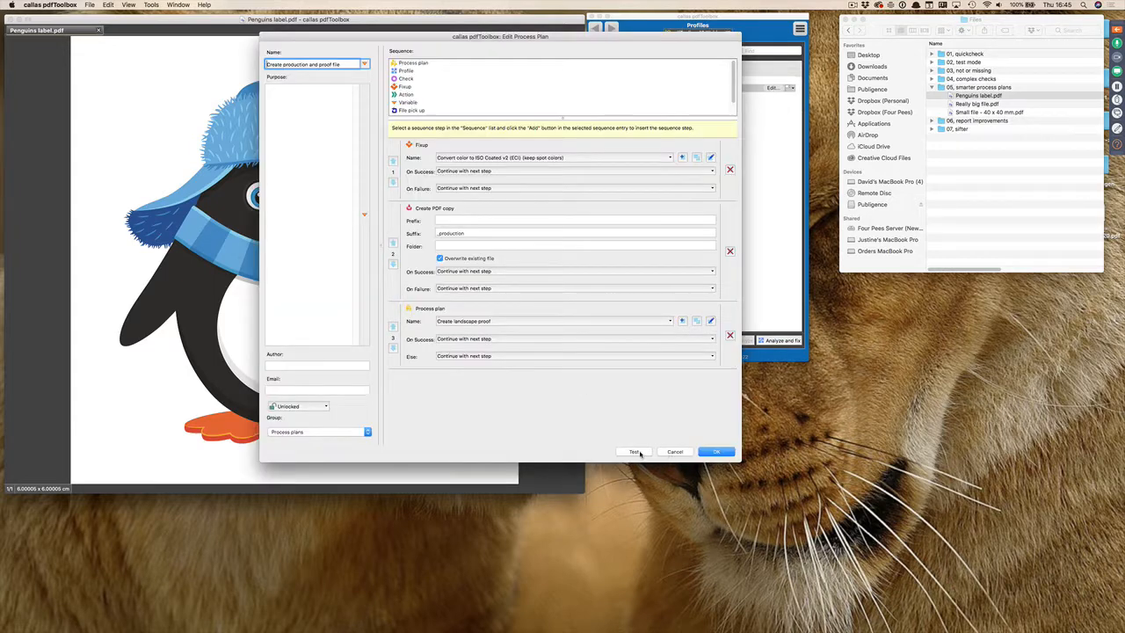
pyautogui.click(635, 452)
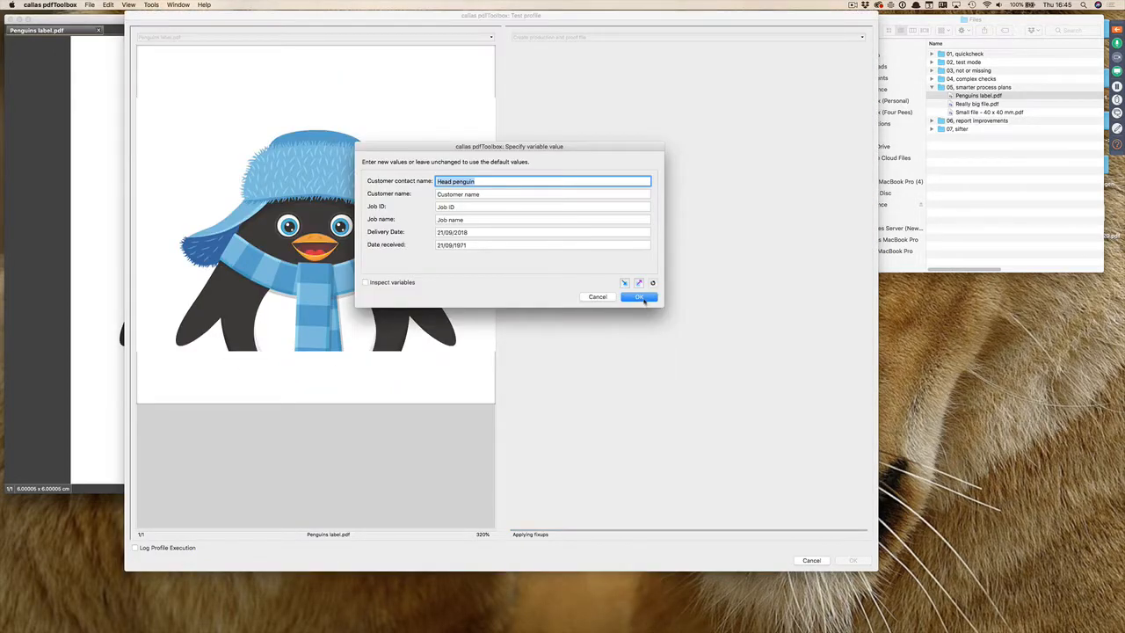
pyautogui.click(640, 297)
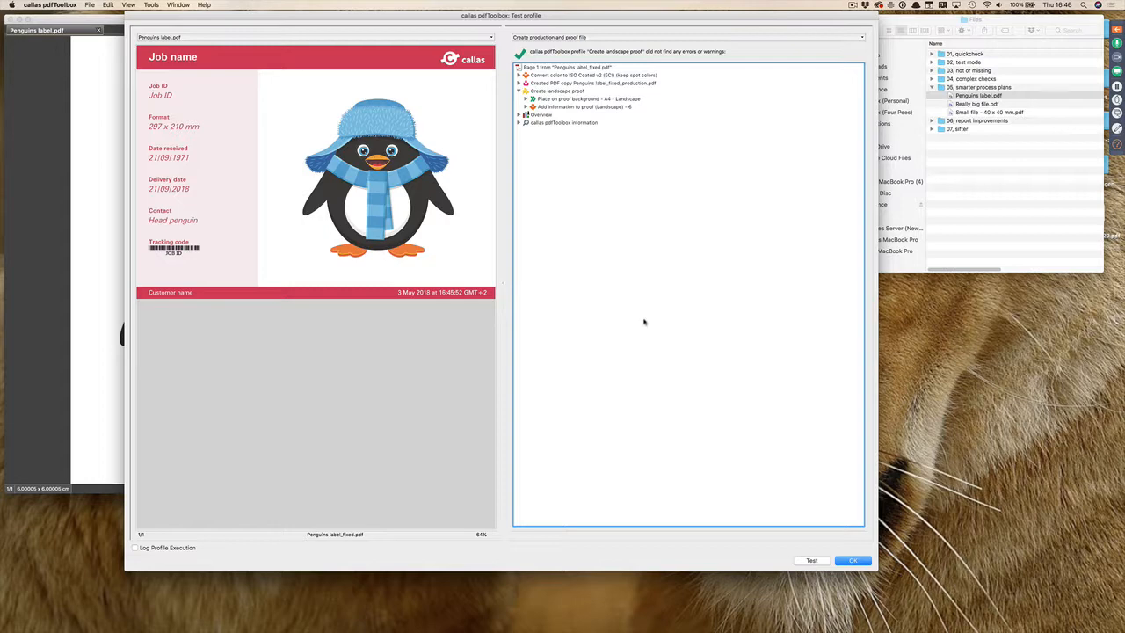
# Show the test's temporary items in Finder and preview the original Penguins label.pdf.
pyautogui.click(208, 39)
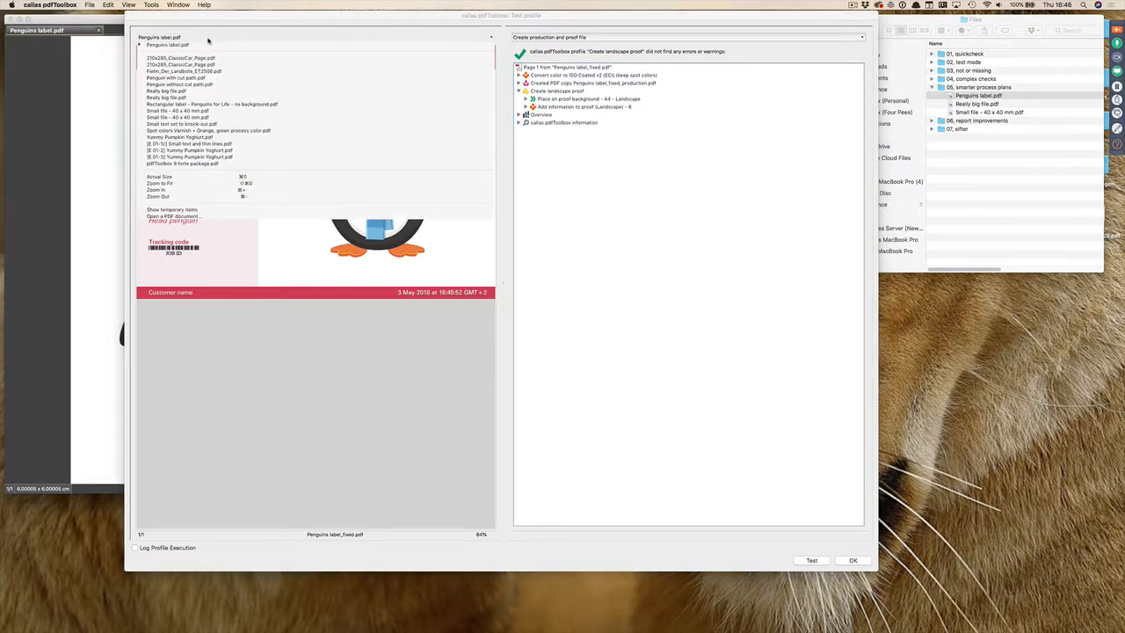
pyautogui.click(206, 211)
pyautogui.moveTo(291, 27); pyautogui.dragTo(586, 72)
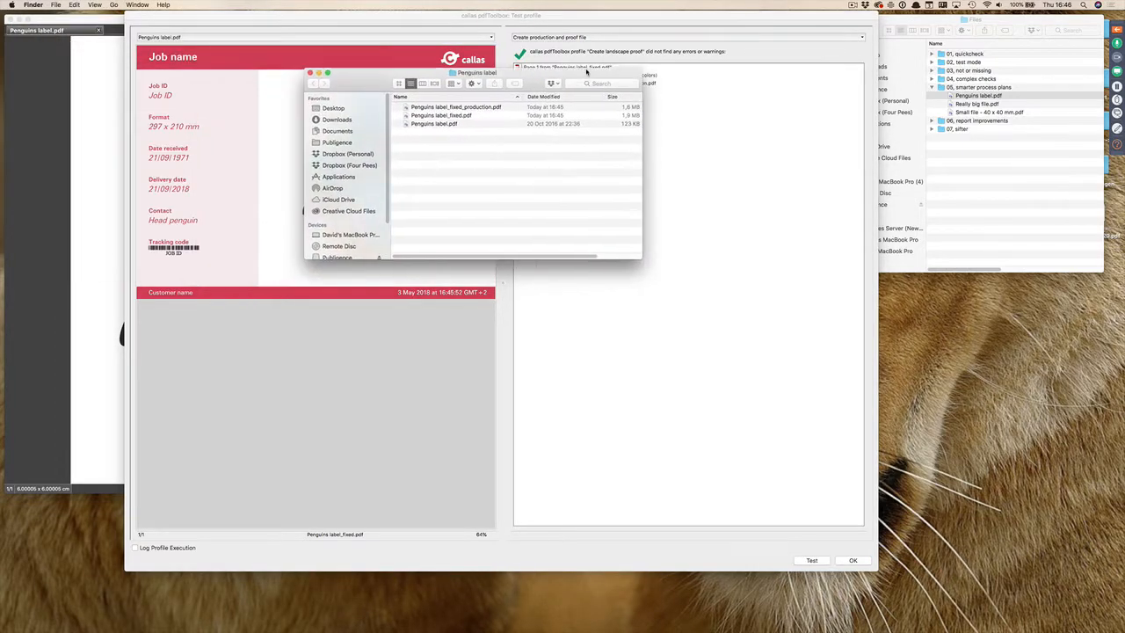
pyautogui.click(431, 124)
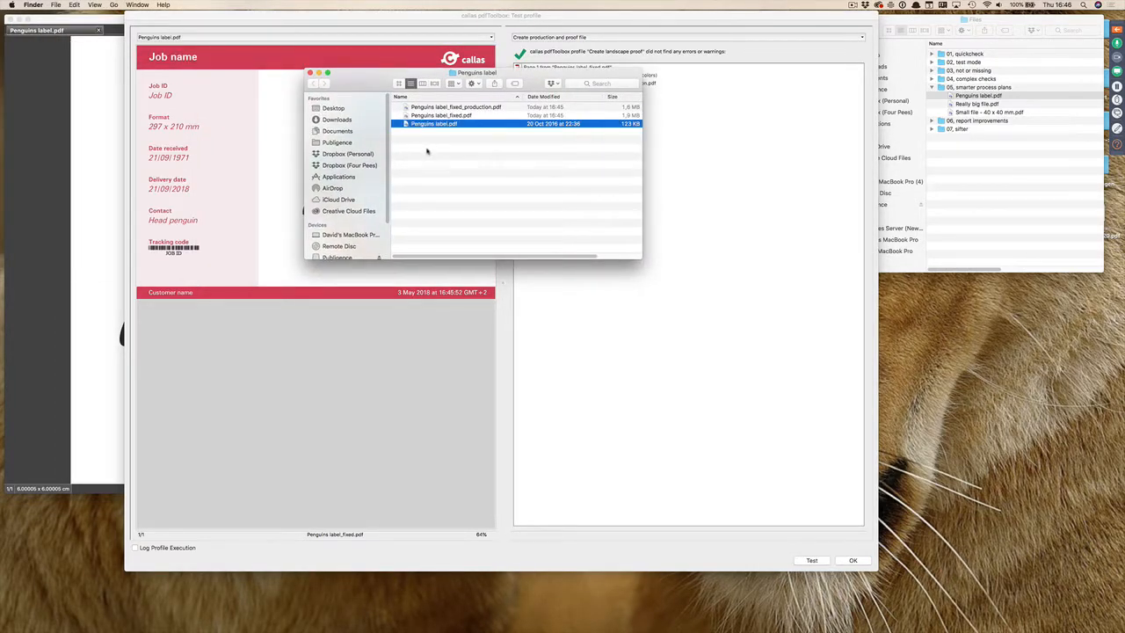
pyautogui.press('space')
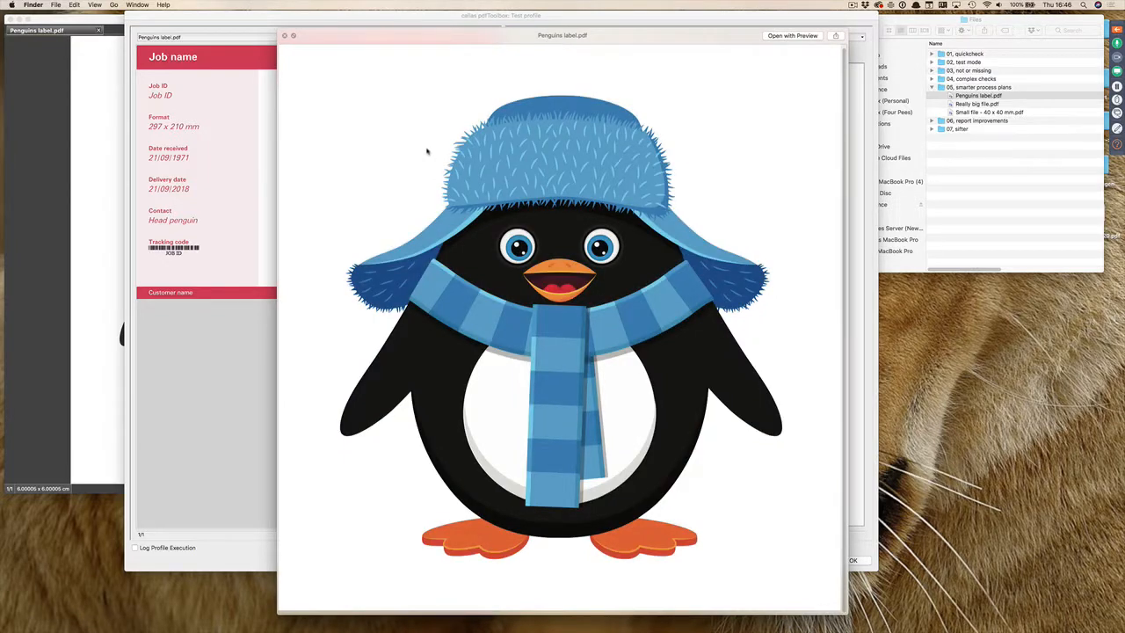
pyautogui.press('space')
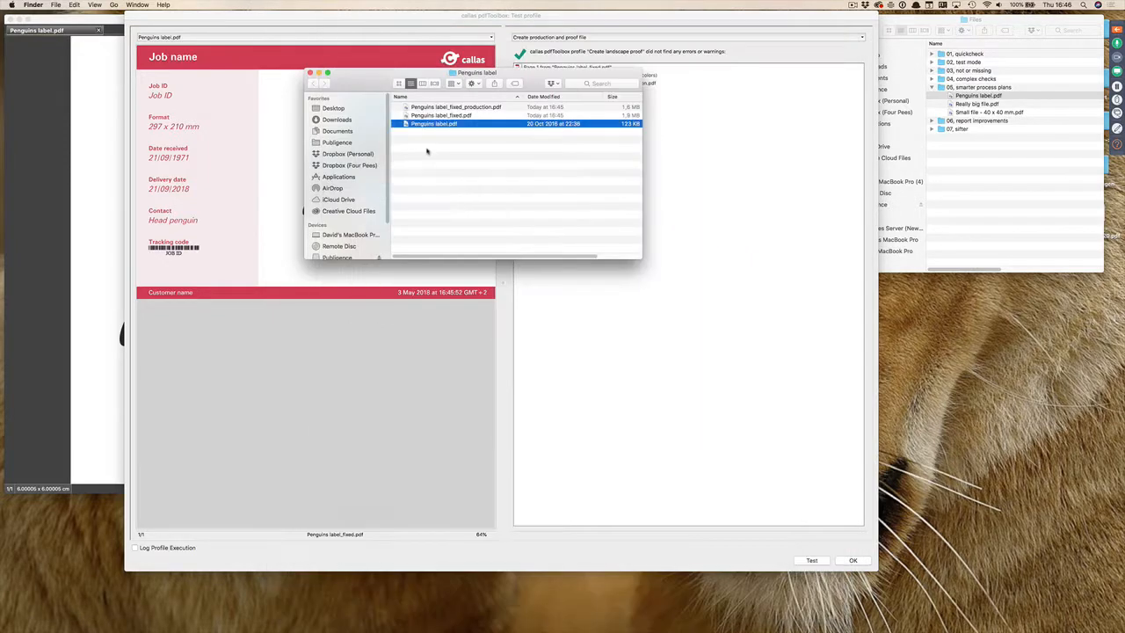
# Preview Penguins label_fixed.pdf and Penguins label_fixed_production.pdf, close the temporary items folder and return to the test results.
pyautogui.press('Up')
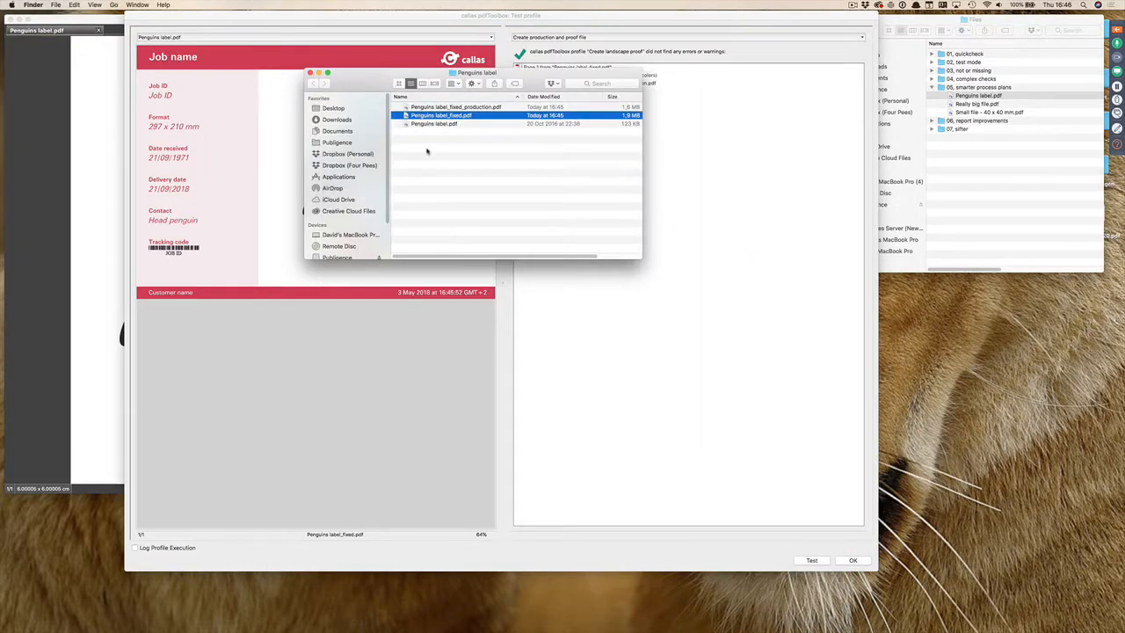
pyautogui.press('space')
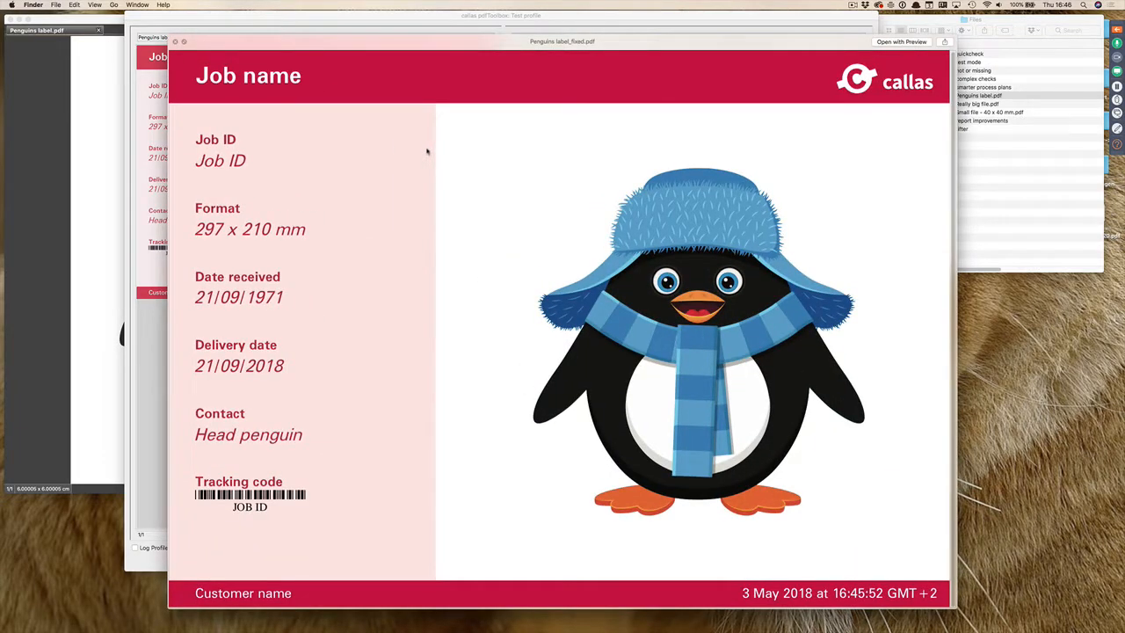
pyautogui.press('space')
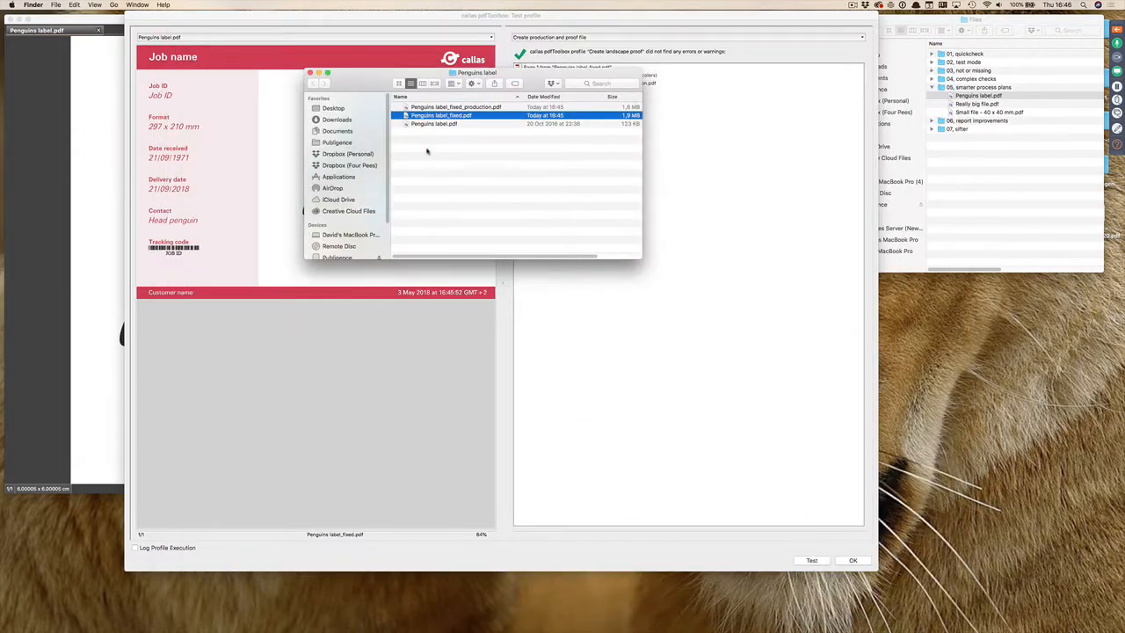
pyautogui.press('Up')
pyautogui.press('space')
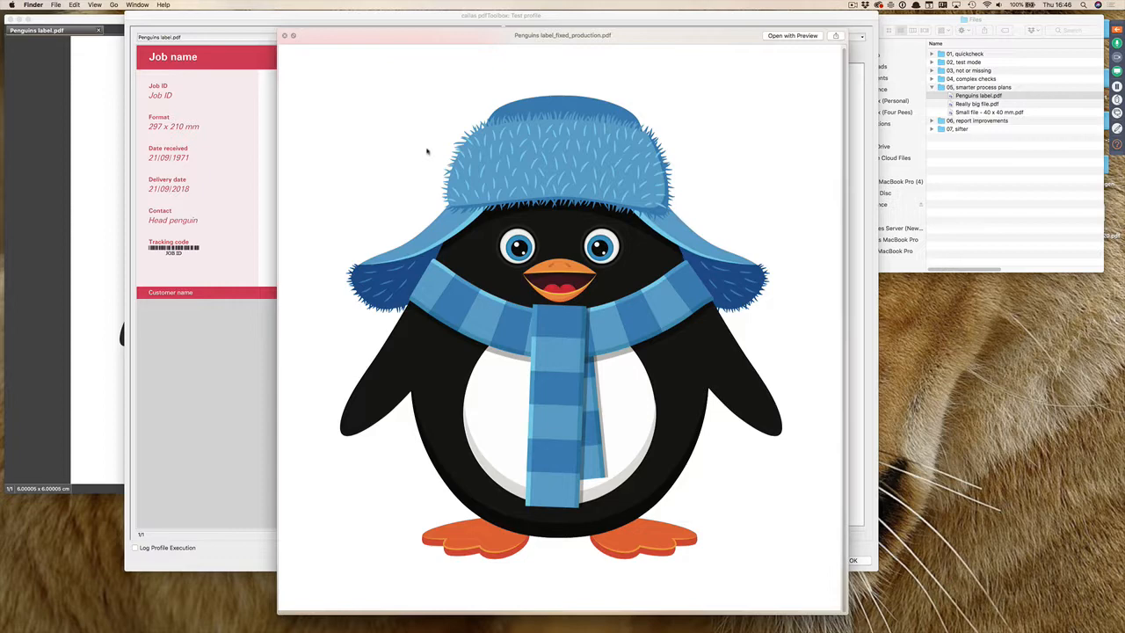
pyautogui.press('space')
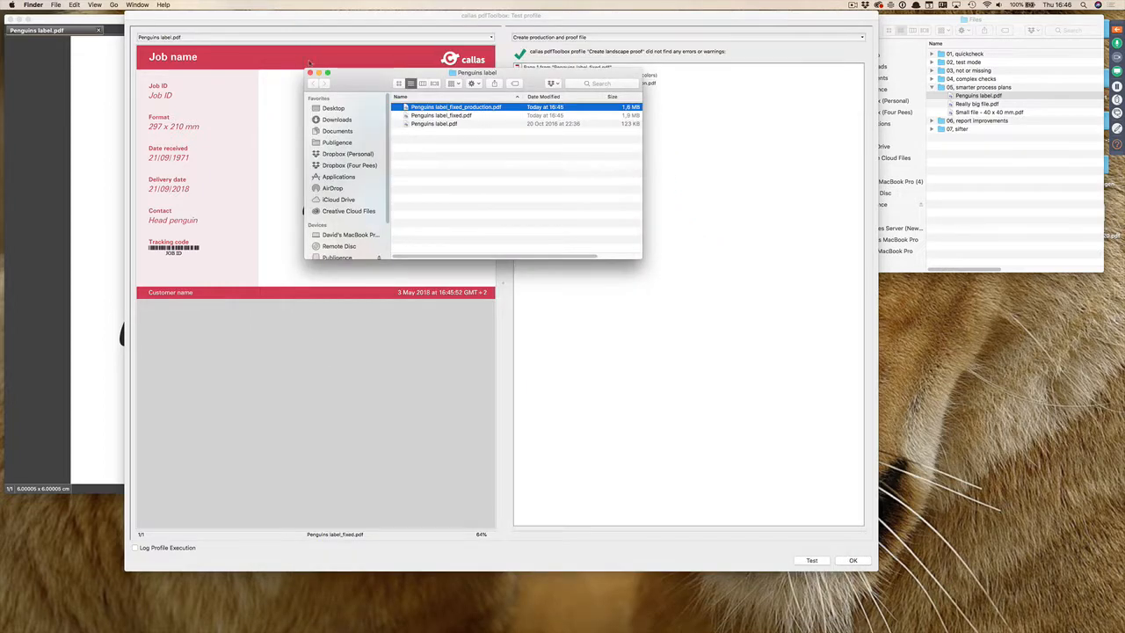
pyautogui.click(310, 73)
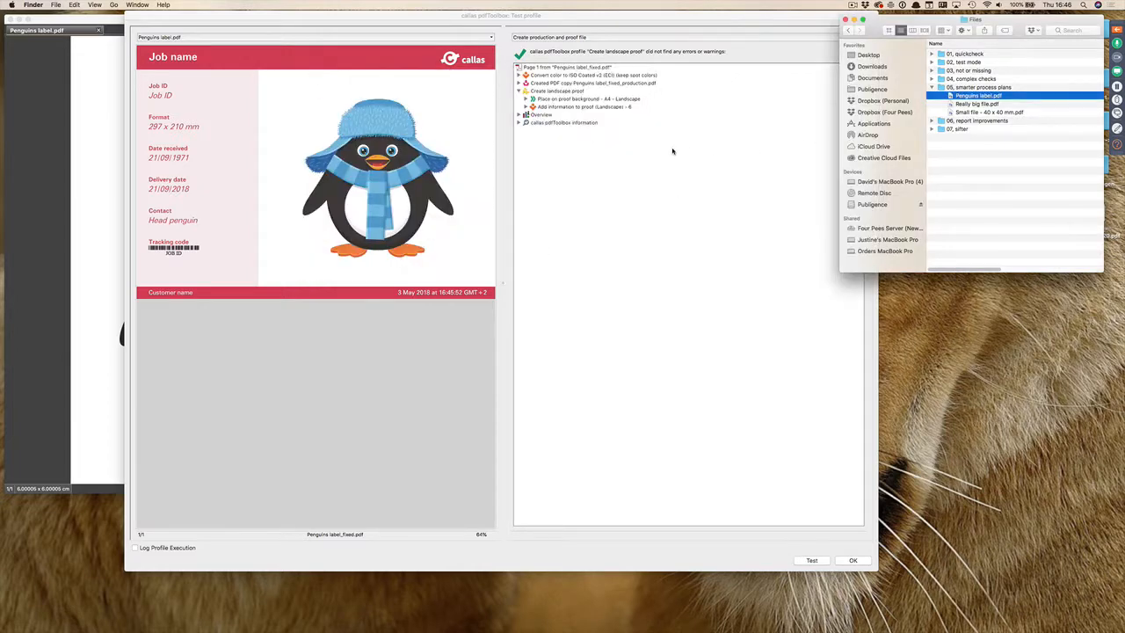
pyautogui.click(633, 146)
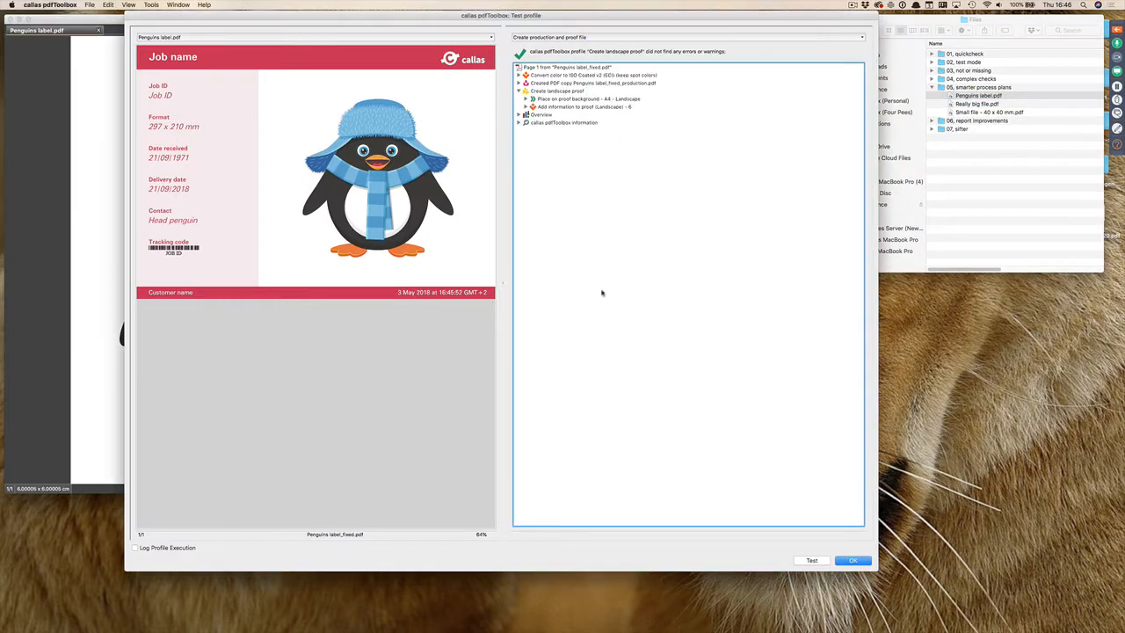
# Close the test results, examine the Create PDF copy step's description and folder setting, and confirm the process plan.
pyautogui.click(860, 562)
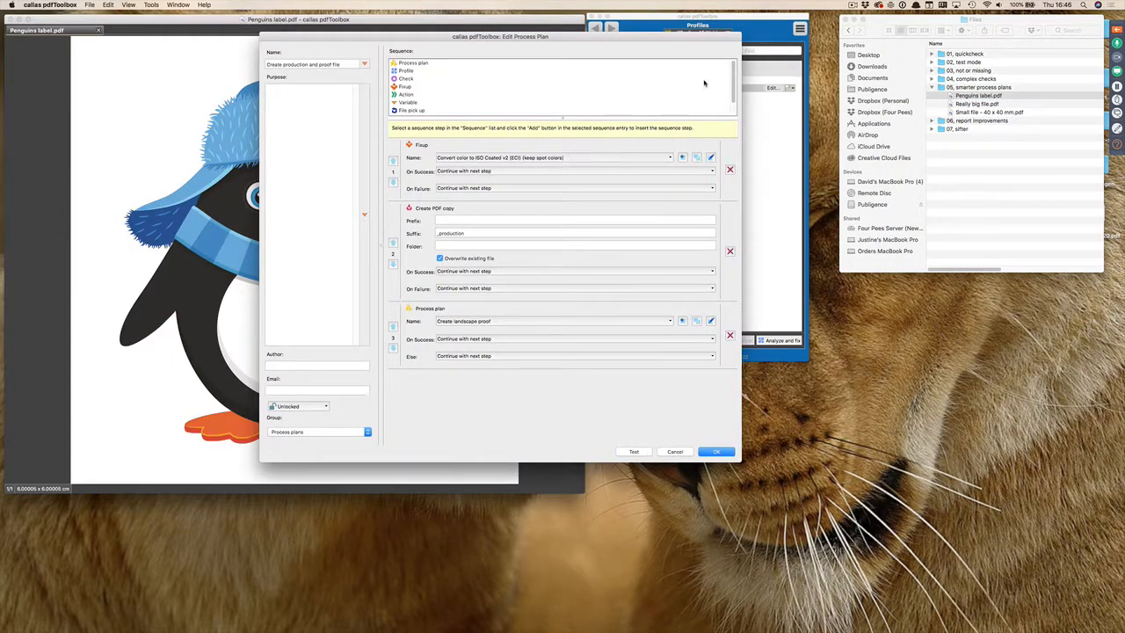
pyautogui.scroll(-2, 733, 74)
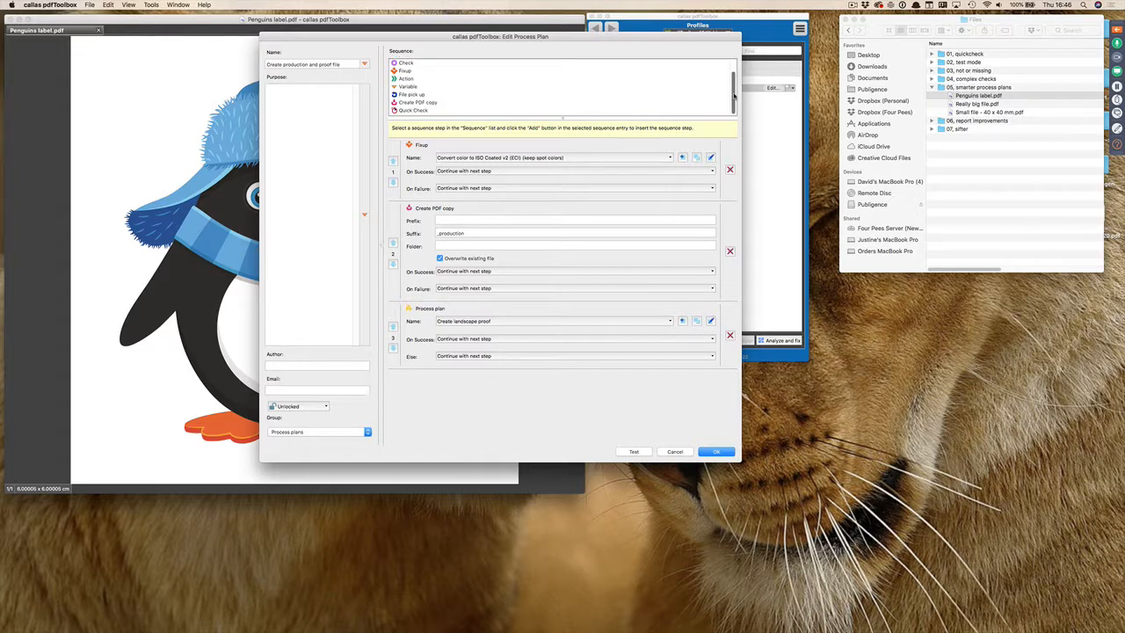
pyautogui.click(439, 103)
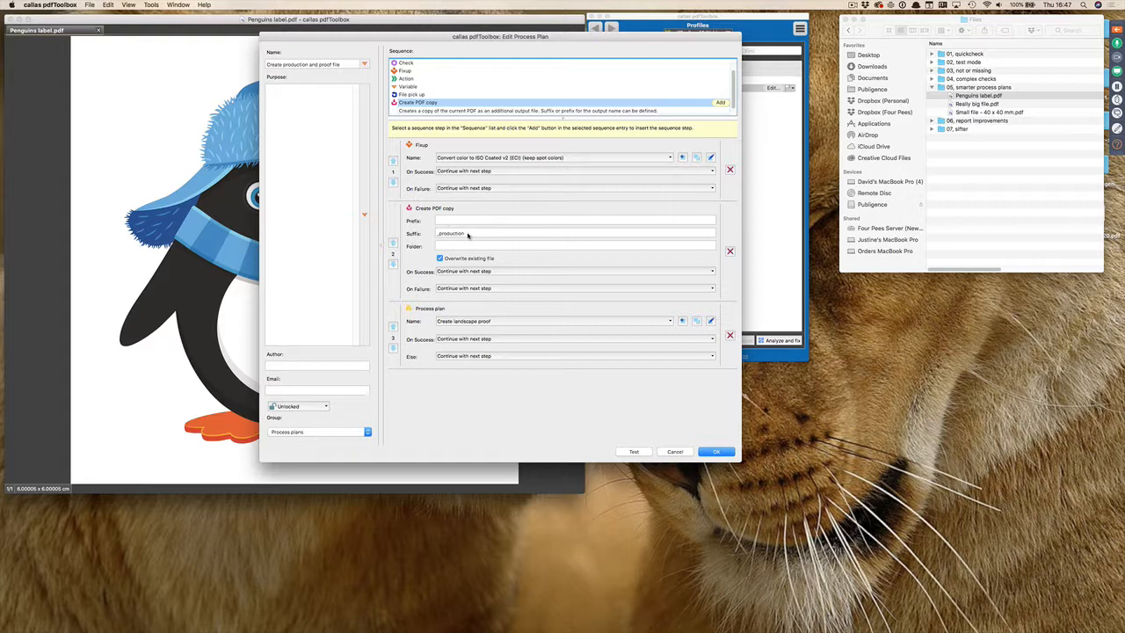
pyautogui.click(468, 246)
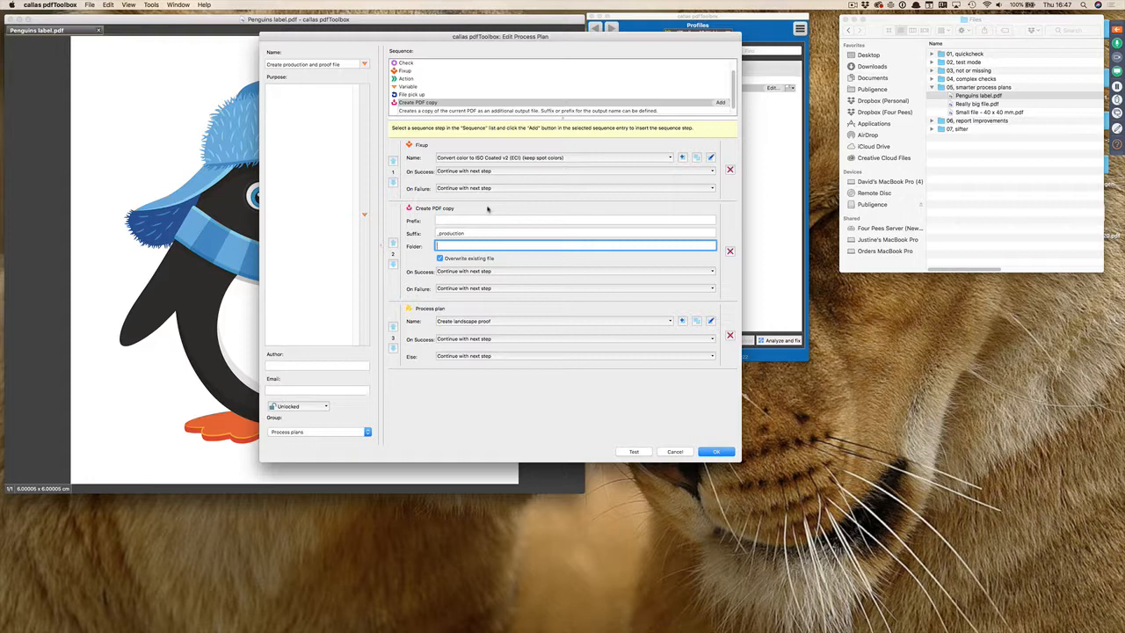
pyautogui.click(708, 452)
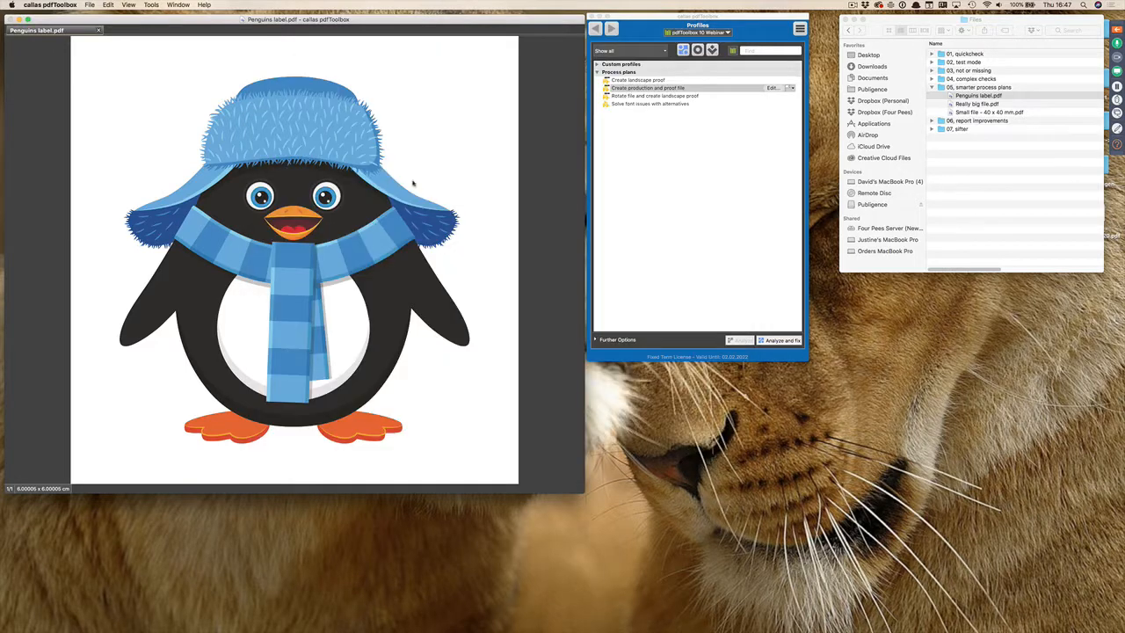
# Close Penguins label.pdf, and collapse the 05, smarter process plans folder and expand 06, report improvements in Finder.
pyautogui.click(98, 30)
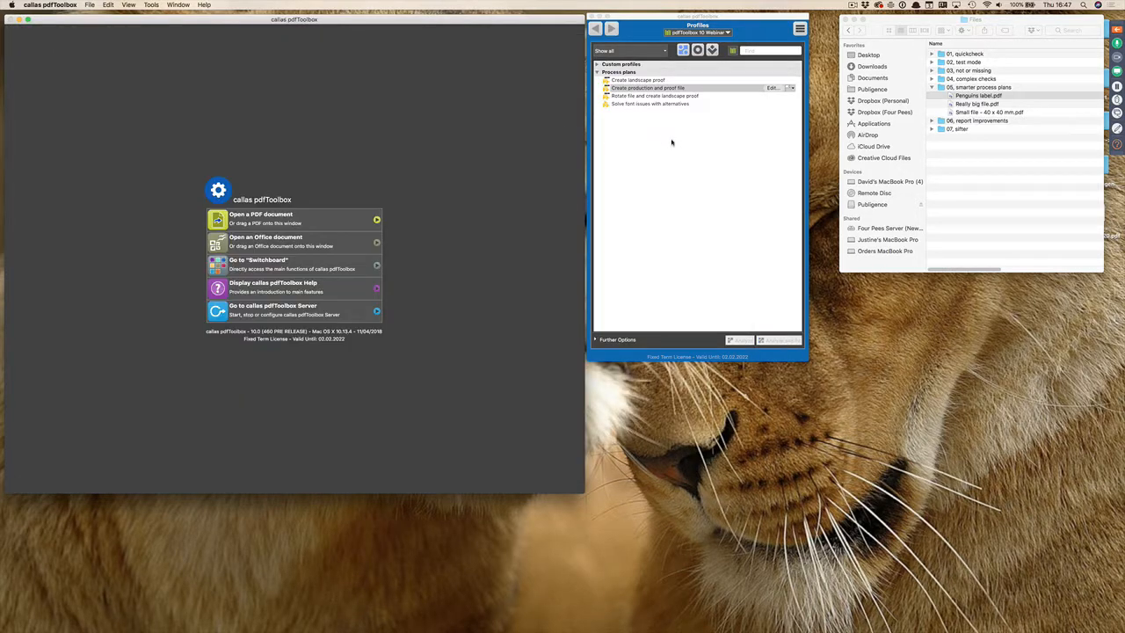
pyautogui.click(932, 87)
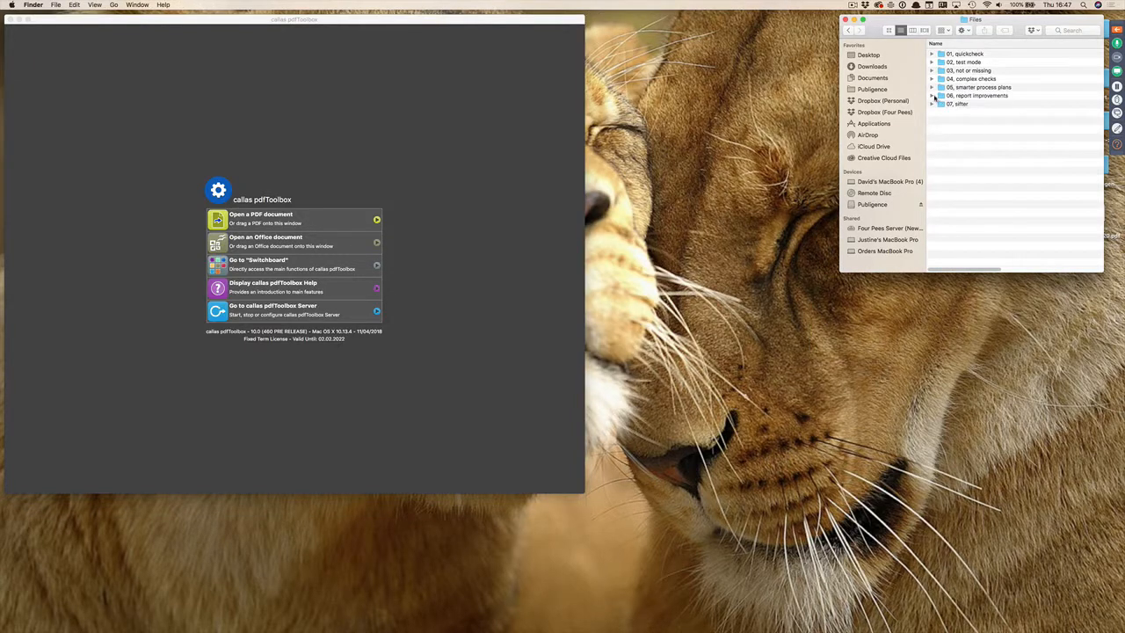
pyautogui.click(931, 95)
pyautogui.click(316, 128)
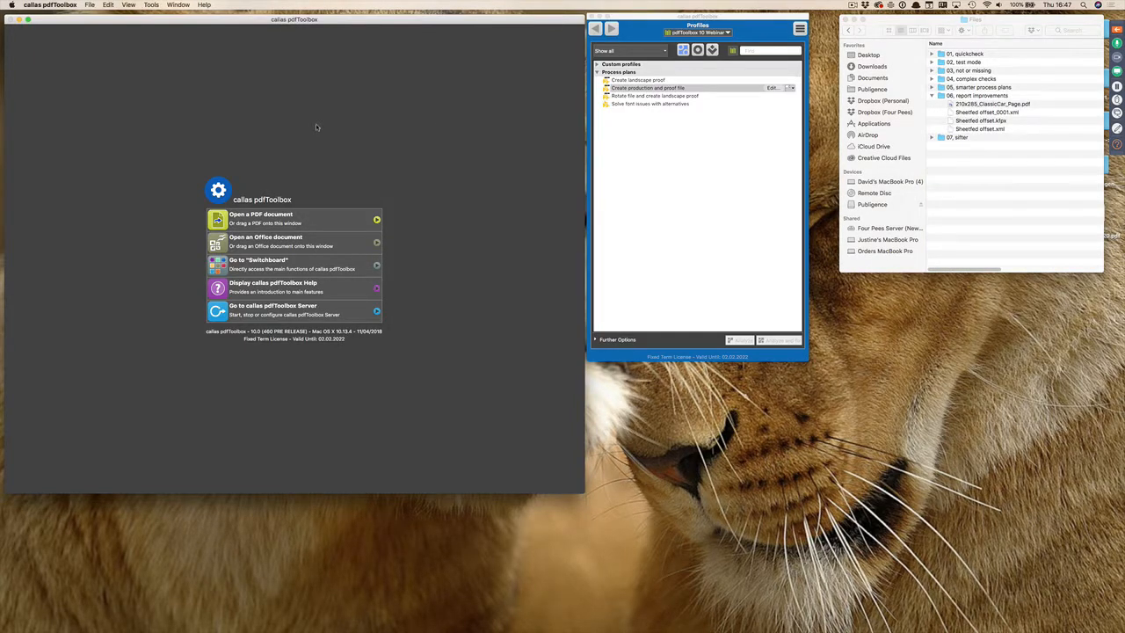
# Switch to PowerPoint, start the slide show from the current slide and advance to the Report improvements agenda slide.
pyautogui.press('super+Tab')
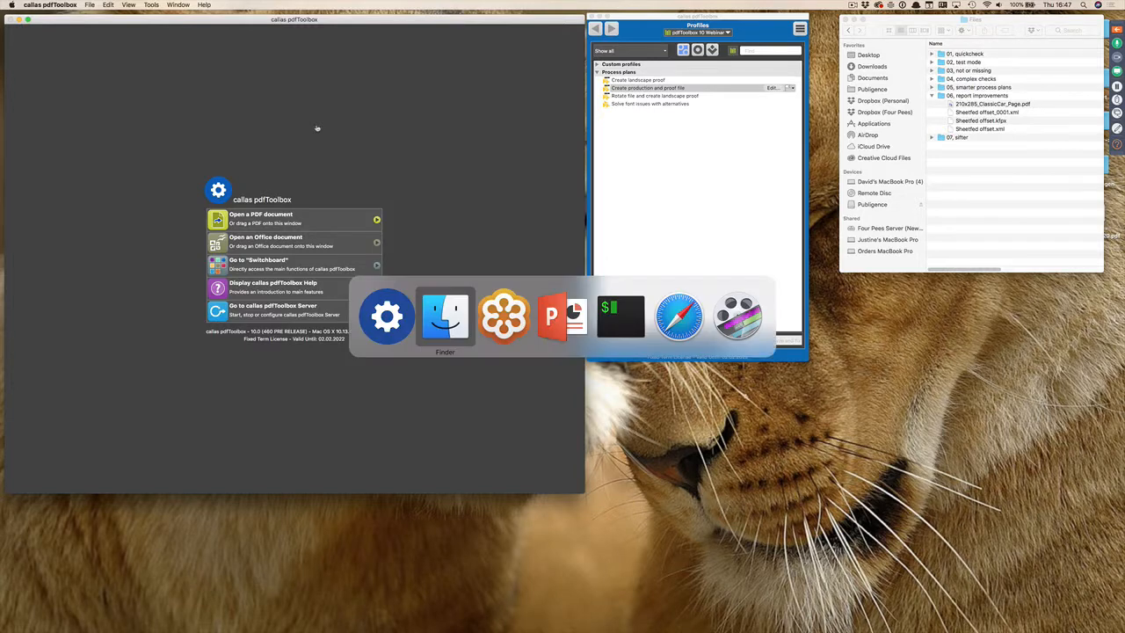
pyautogui.press('super+Tab')
pyautogui.press('super+Tab')
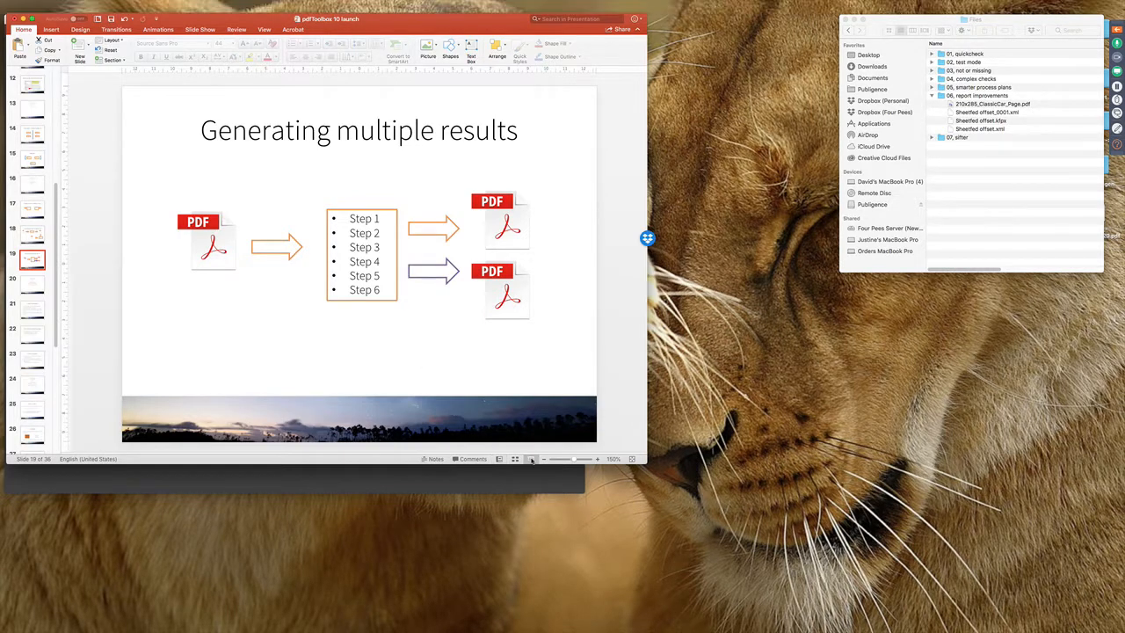
pyautogui.click(531, 459)
pyautogui.click(621, 316)
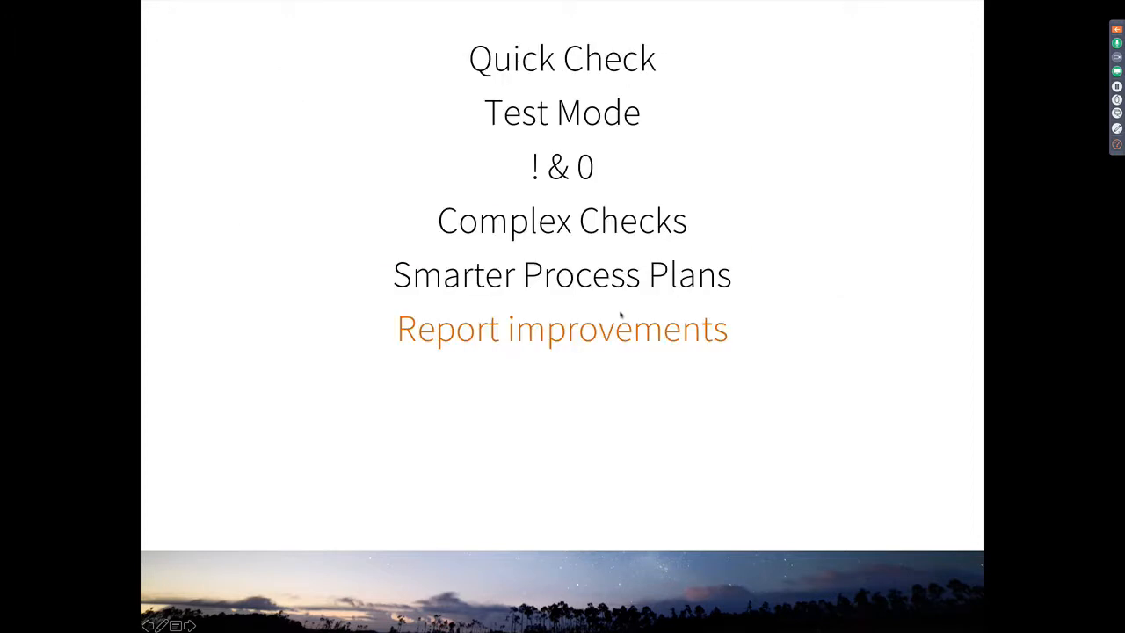
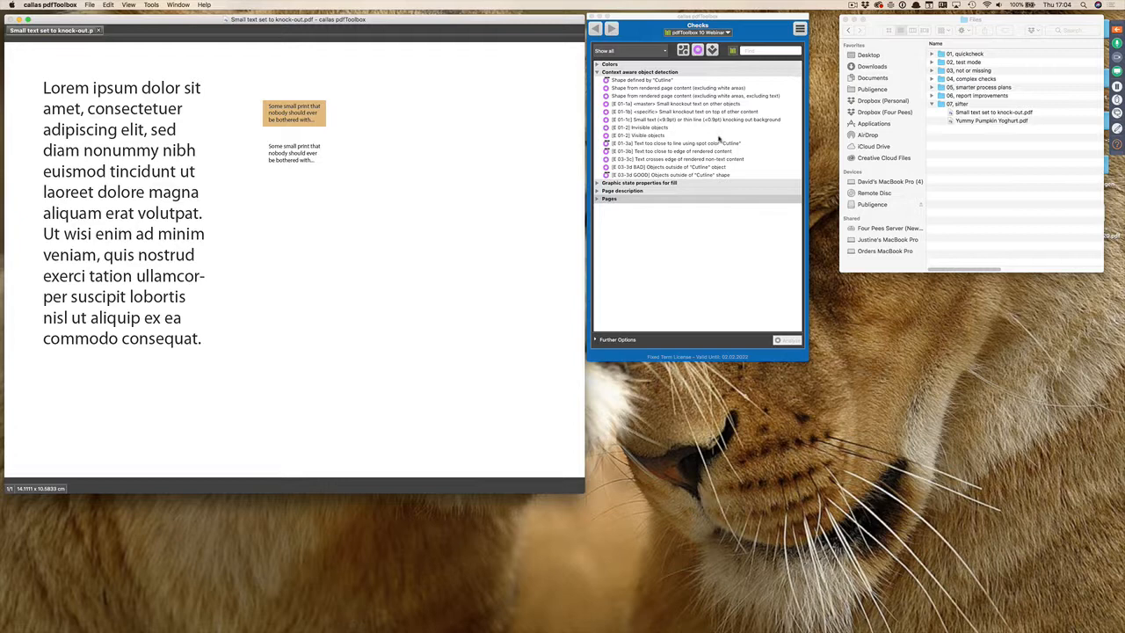
# Review the properties of the check "Small text (<7 pt) is set to knock out" and run it on Small text set to knock-out.pdf.
pyautogui.click(598, 183)
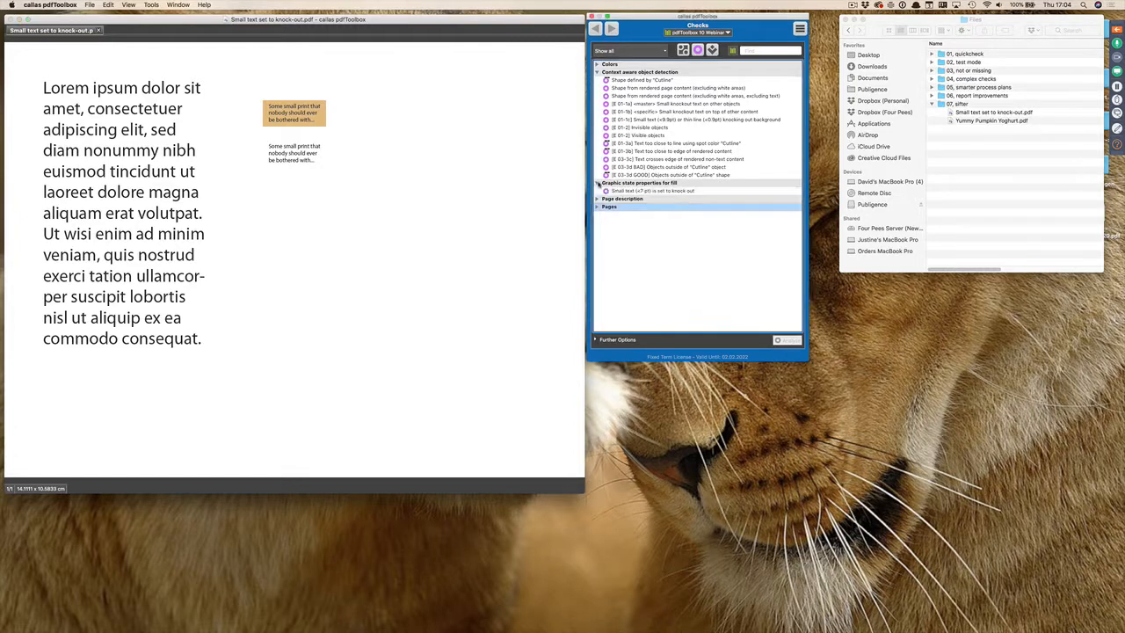
pyautogui.click(654, 191)
pyautogui.click(776, 192)
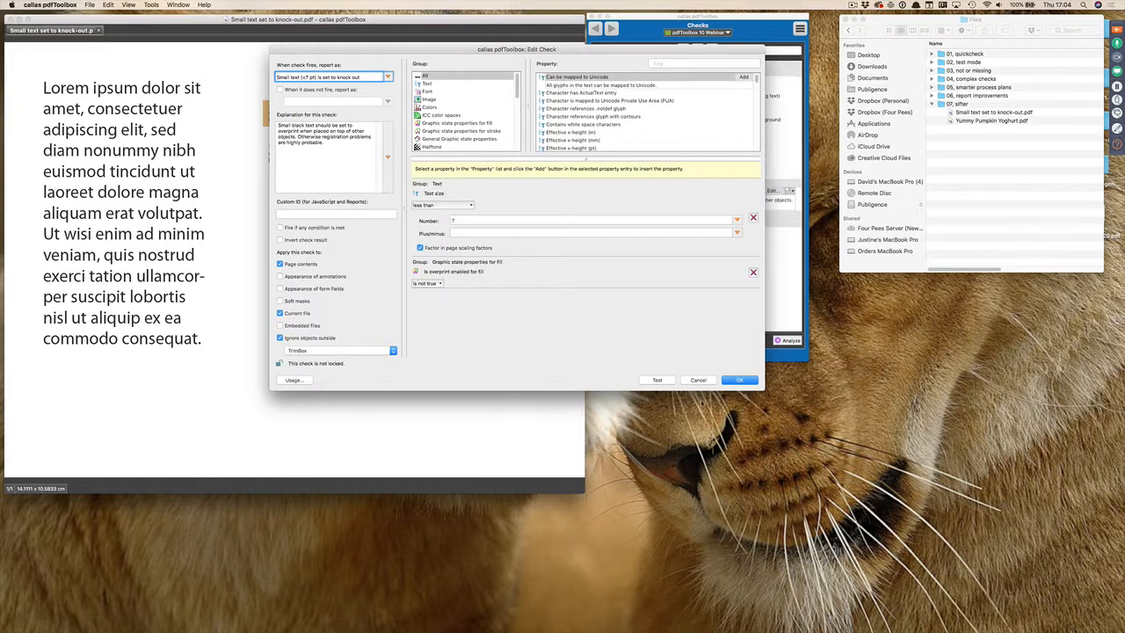
pyautogui.click(737, 379)
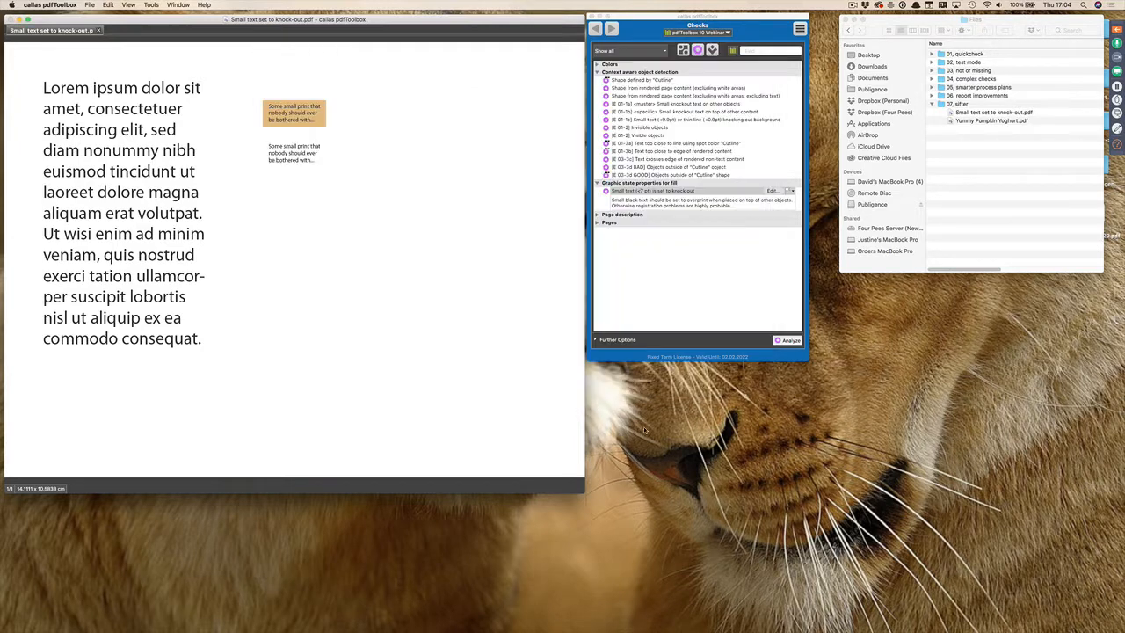
pyautogui.doubleClick(646, 191)
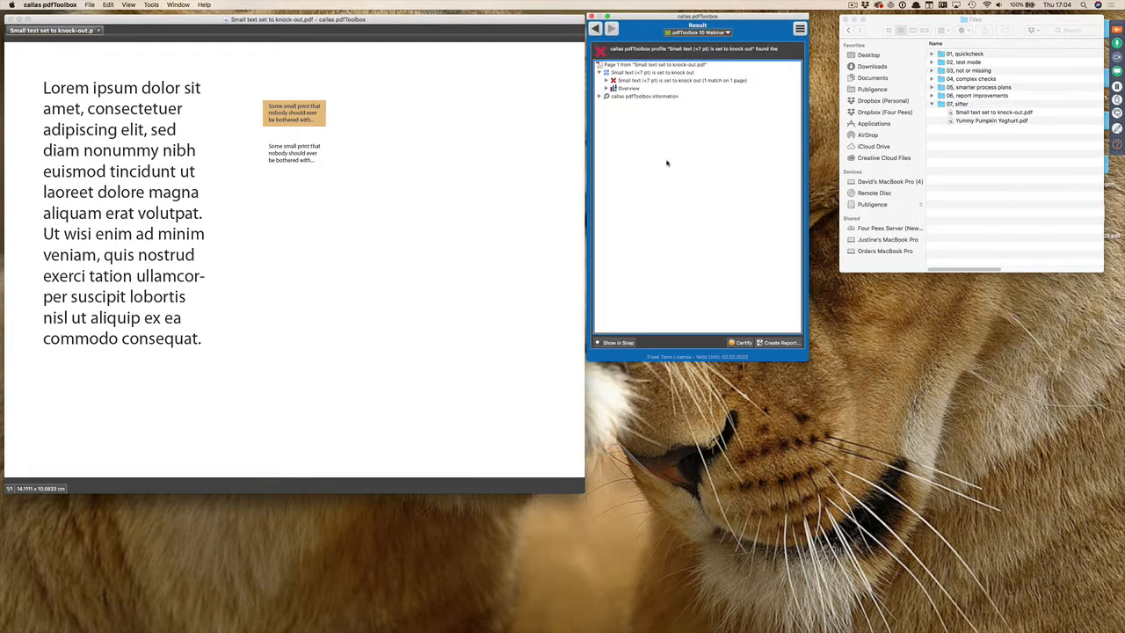
# Highlight the small text match on the page, and run the check "[E 01-1b] <specific> Small knockout text on top of other content" and highlight its matches.
pyautogui.click(656, 81)
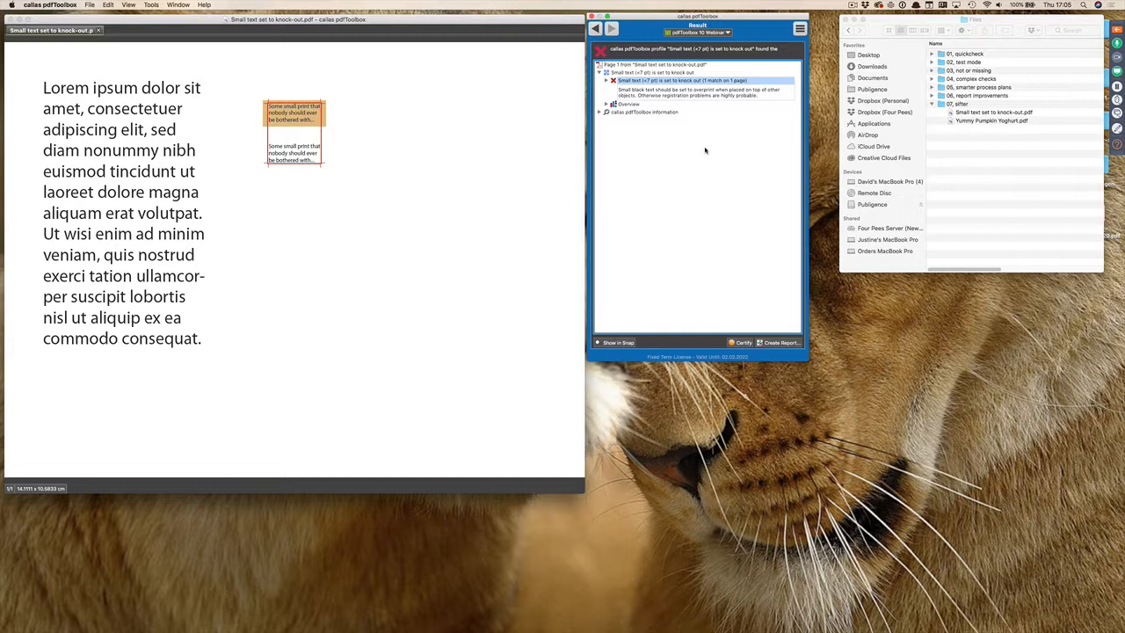
pyautogui.click(596, 31)
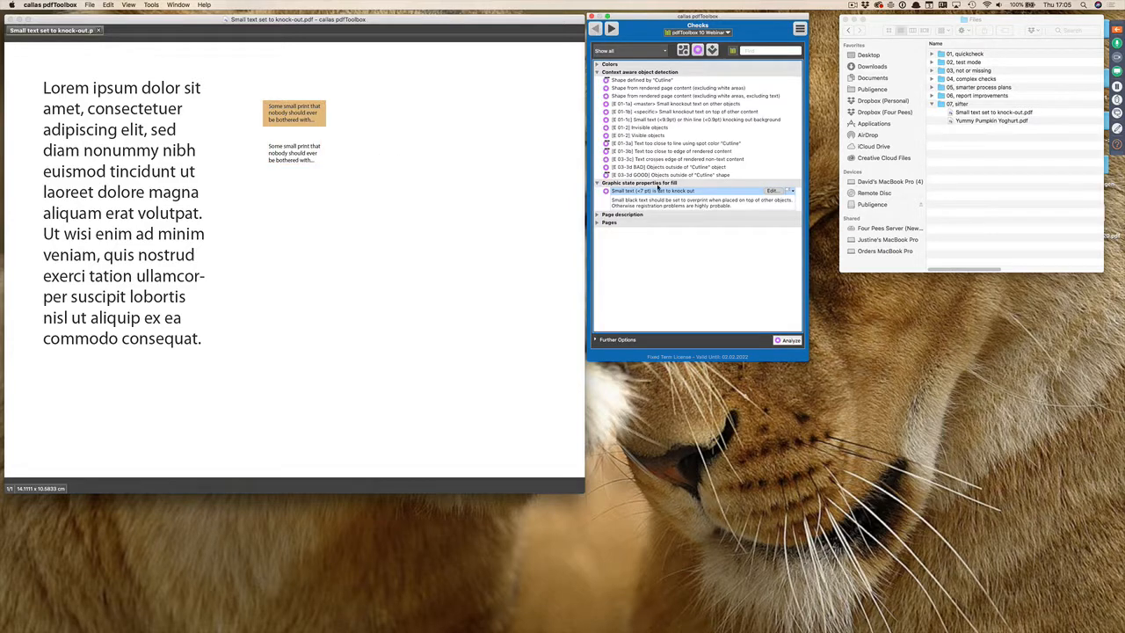
pyautogui.click(661, 113)
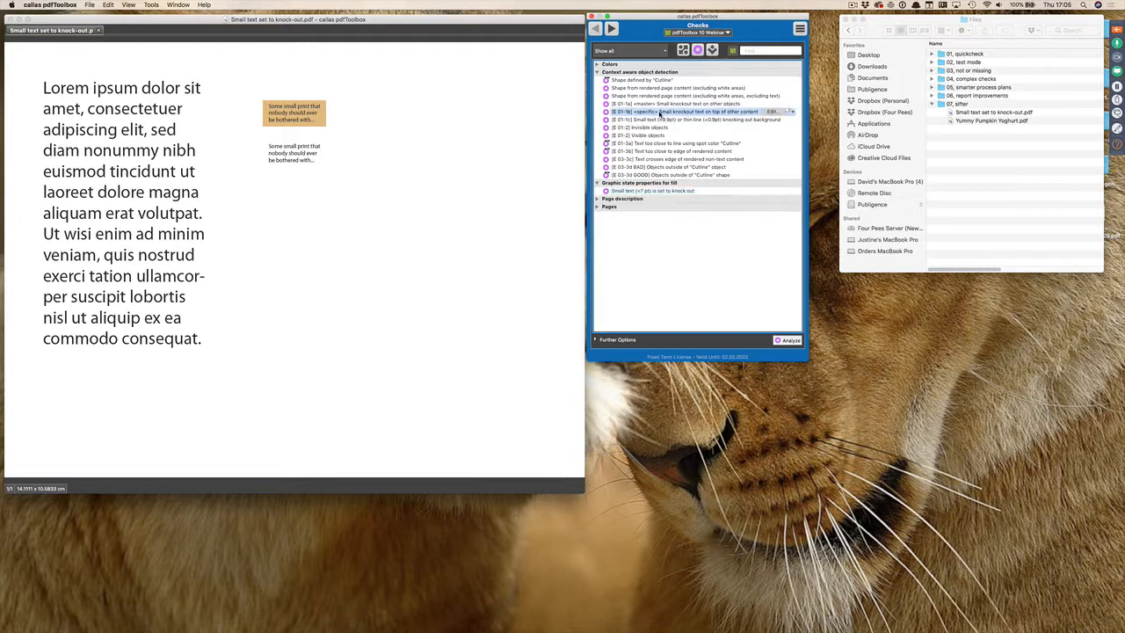
pyautogui.doubleClick(682, 113)
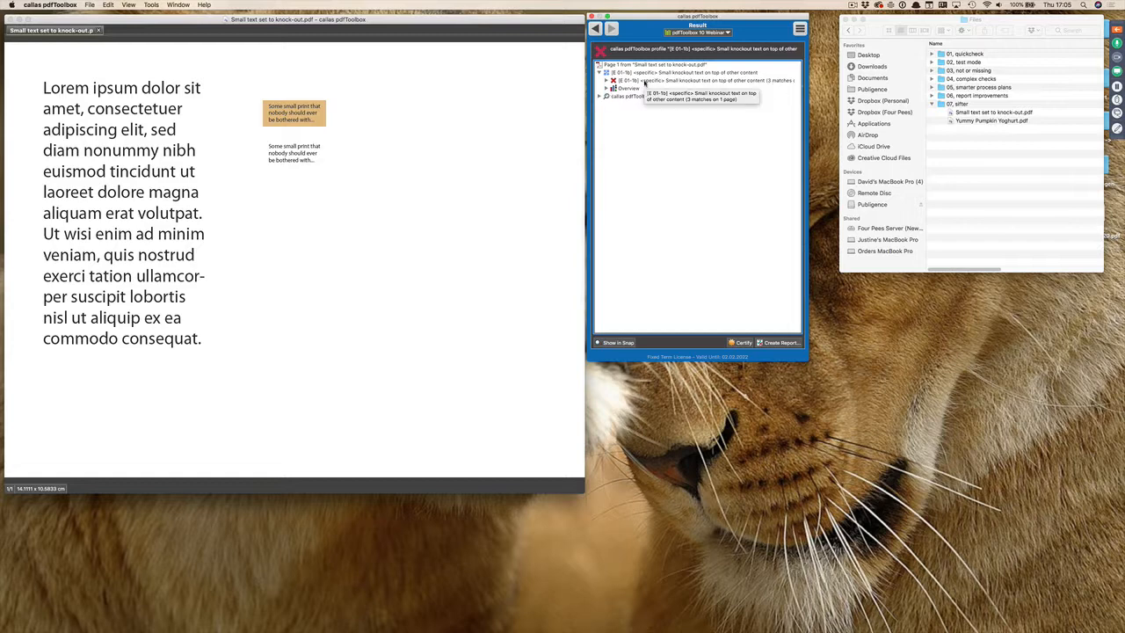
pyautogui.click(644, 81)
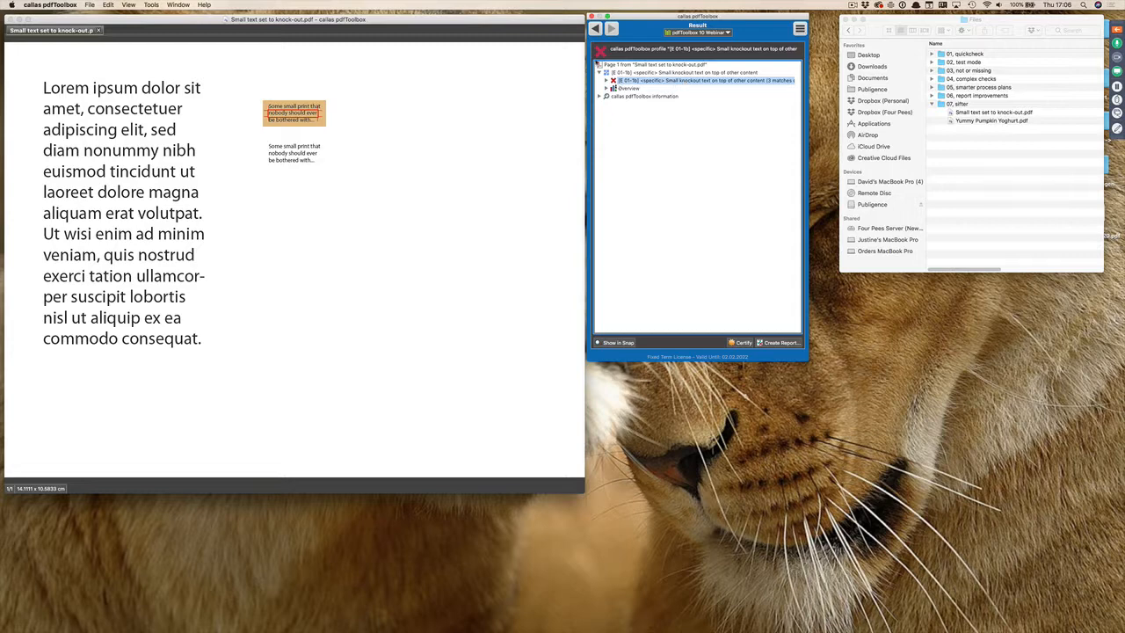
# Open the check "[E 01-1b] <specific> Small knockout text on top of other content" for editing and browse the Context aware object detection properties.
pyautogui.click(595, 28)
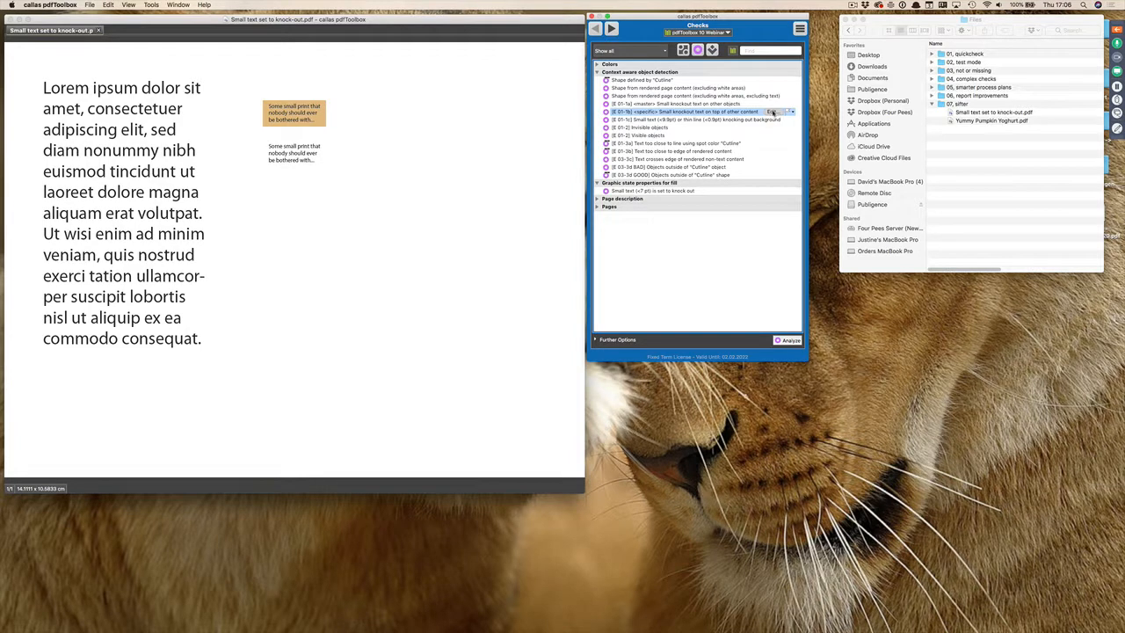
pyautogui.click(771, 112)
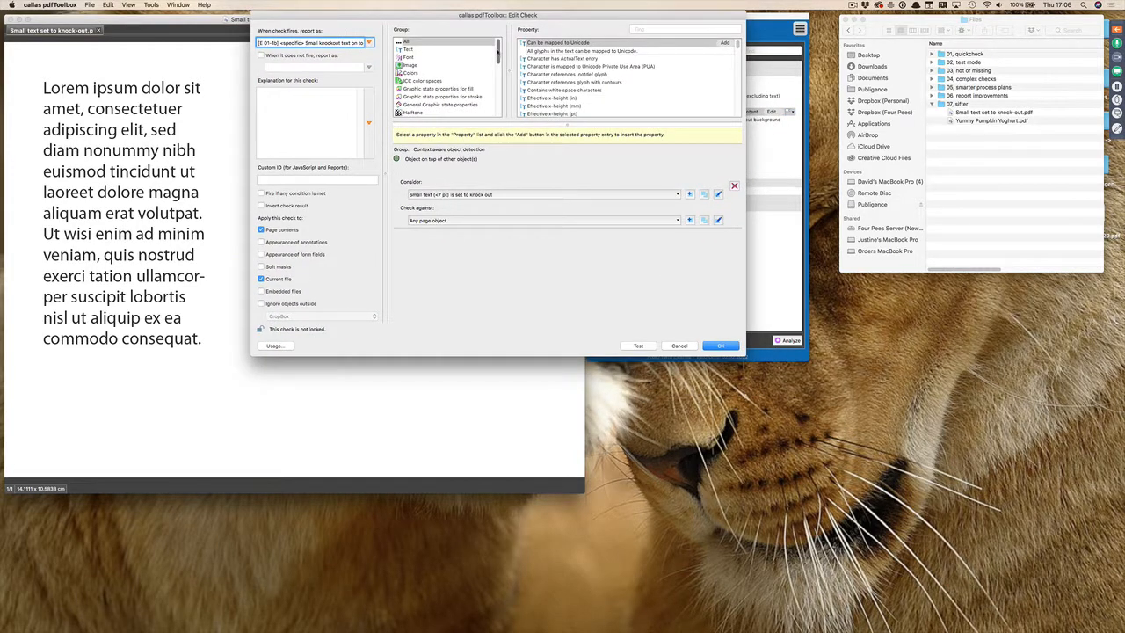
pyautogui.moveTo(498, 53); pyautogui.dragTo(498, 117)
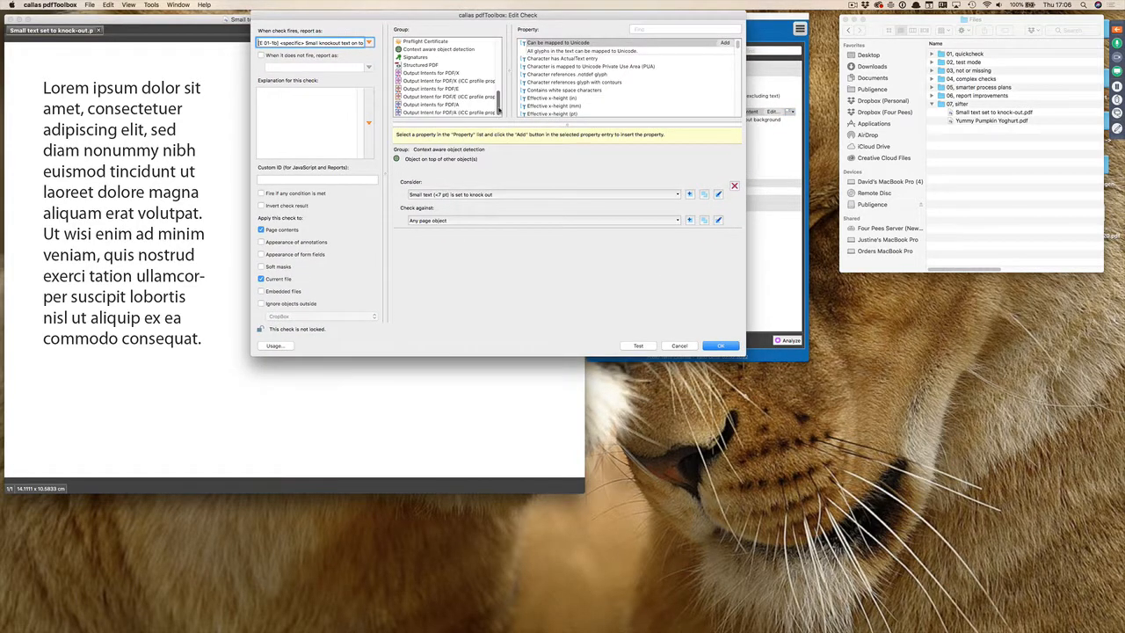
pyautogui.click(470, 50)
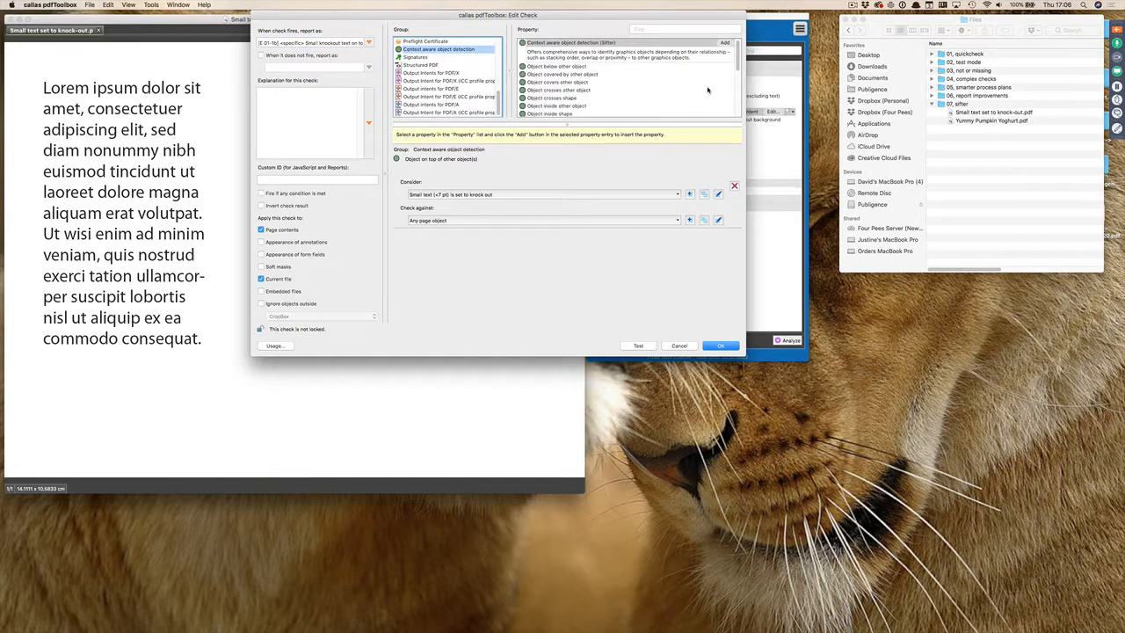
pyautogui.moveTo(738, 61); pyautogui.dragTo(739, 114)
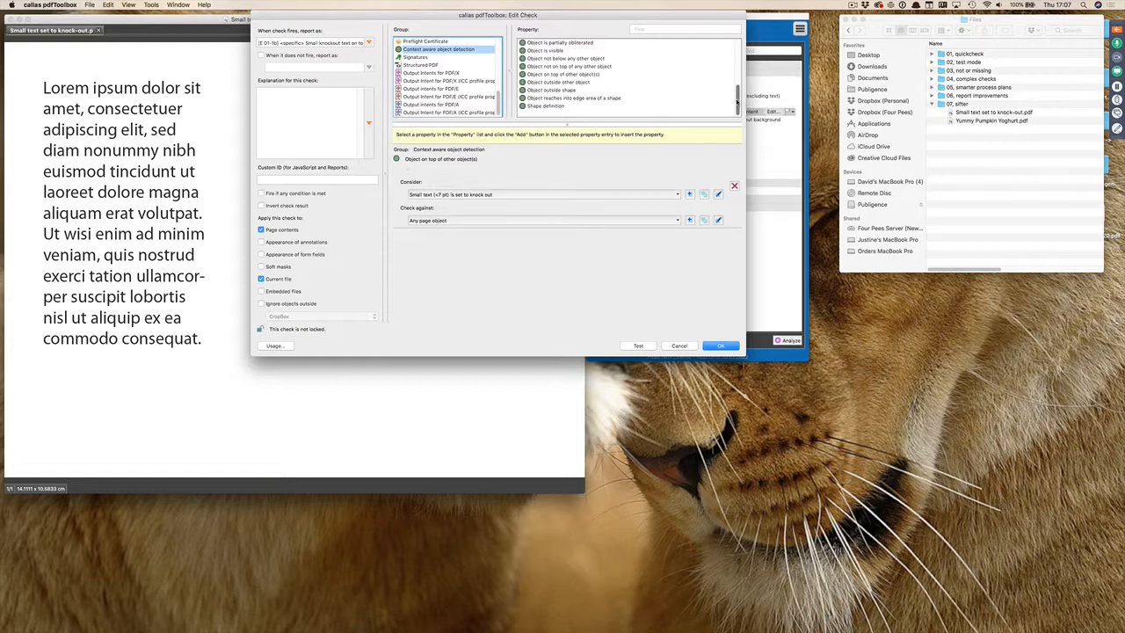
pyautogui.moveTo(741, 101); pyautogui.dragTo(741, 51)
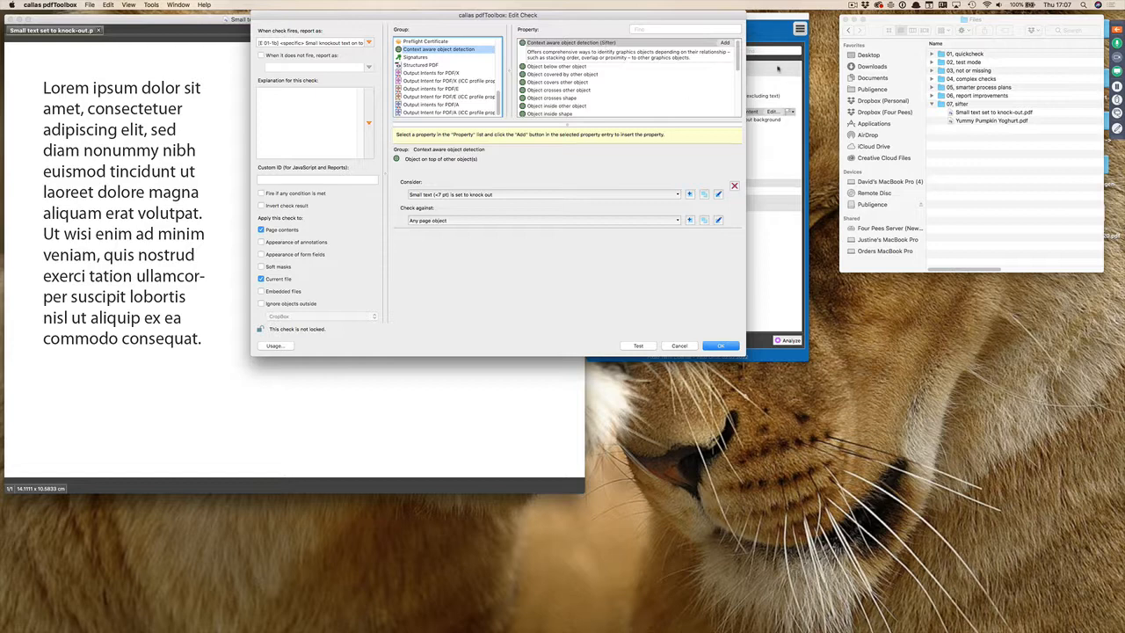
pyautogui.moveTo(740, 55); pyautogui.dragTo(741, 78)
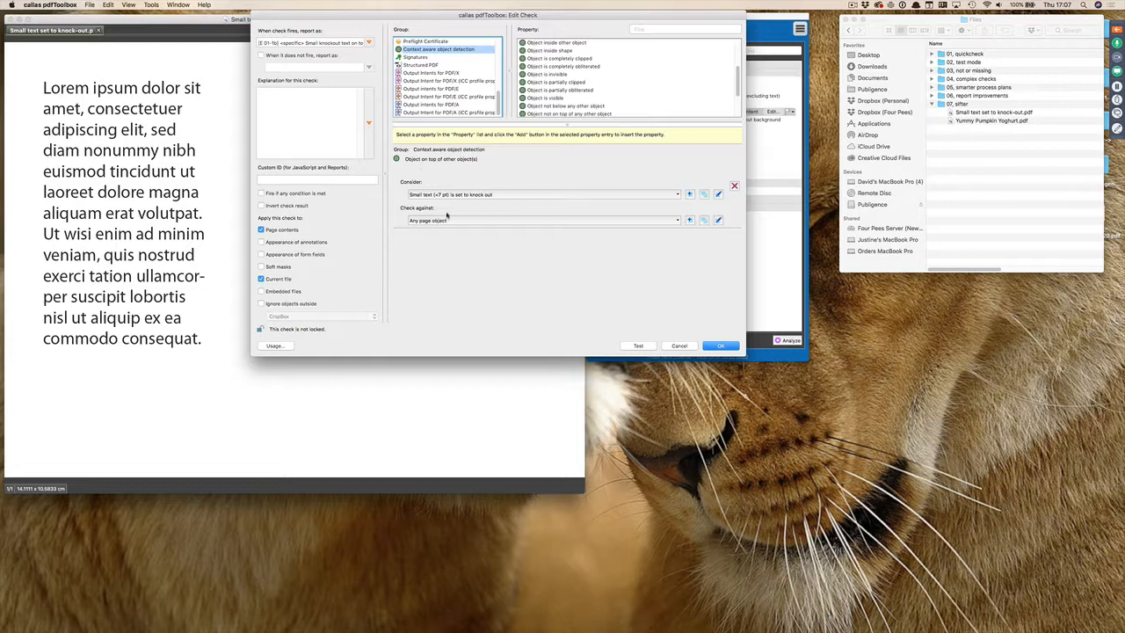
# Examine the check's Consider setting and the objects offered for its Check against setting.
pyautogui.click(410, 199)
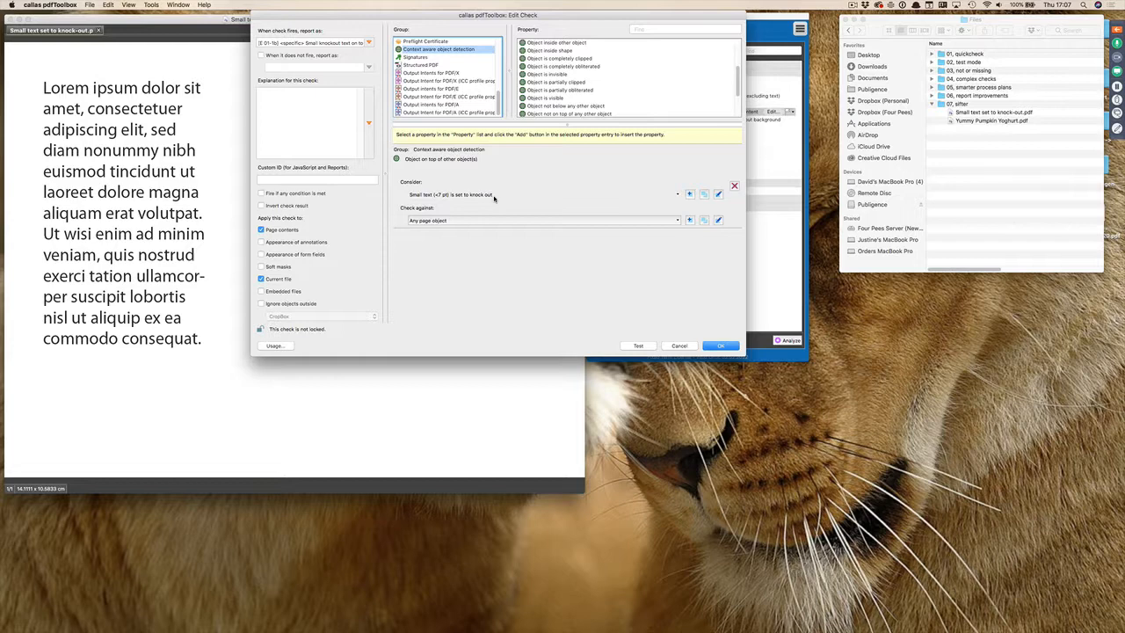
pyautogui.click(492, 195)
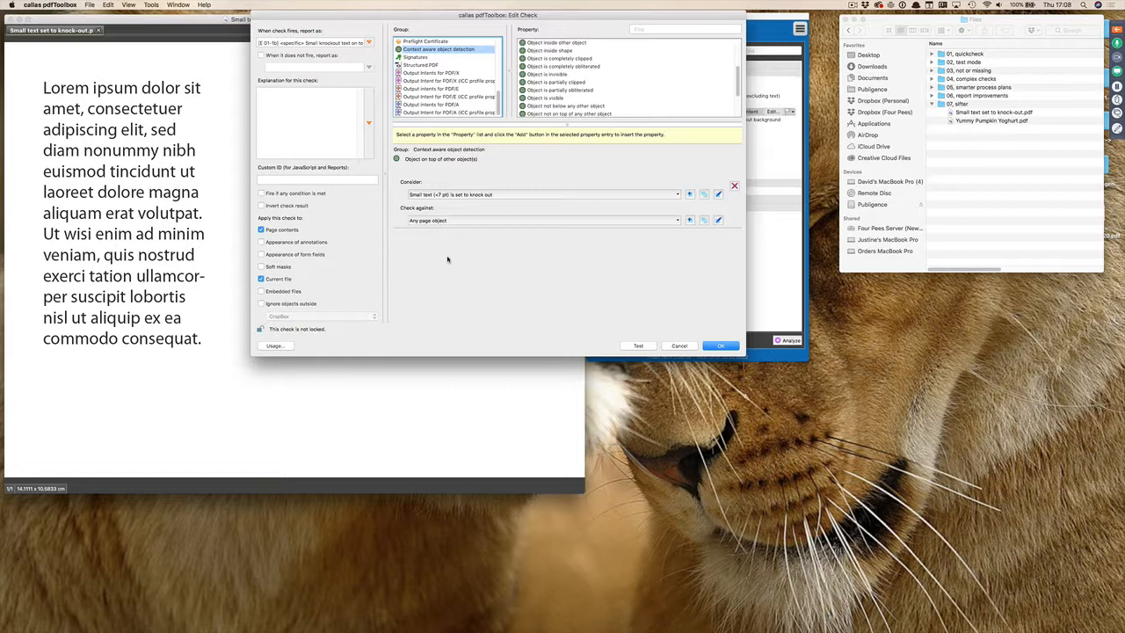
pyautogui.click(657, 222)
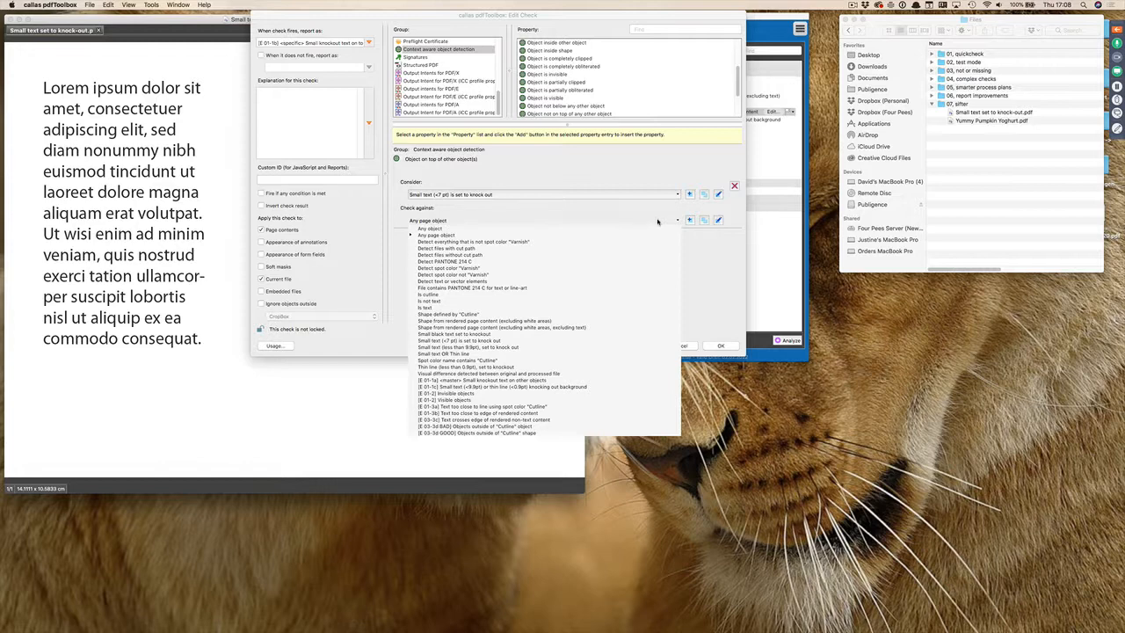
pyautogui.click(657, 222)
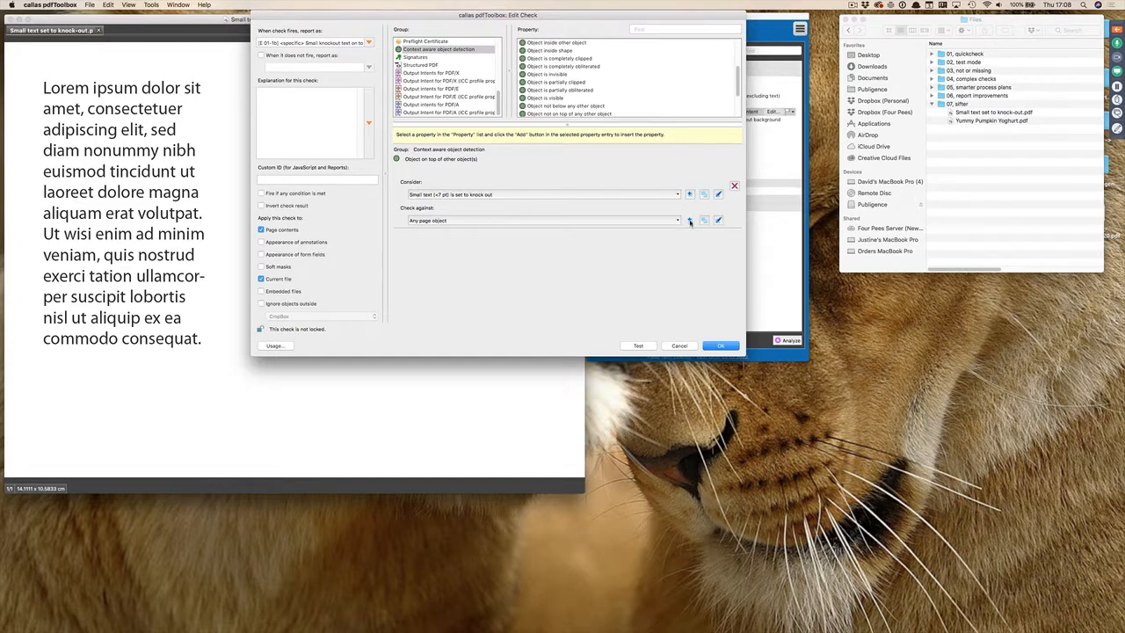
# Create a new Check against condition named "Detect images" with the property "Is image" set to "is true".
pyautogui.click(690, 221)
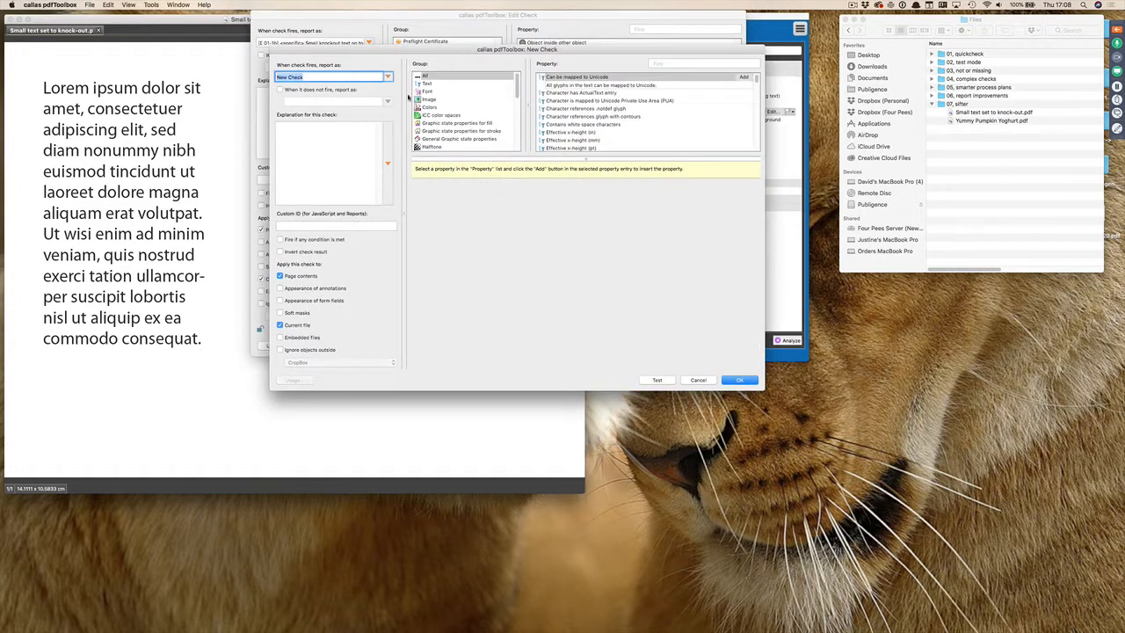
pyautogui.write('Detect images')
pyautogui.click(693, 66)
pyautogui.write('is ima')
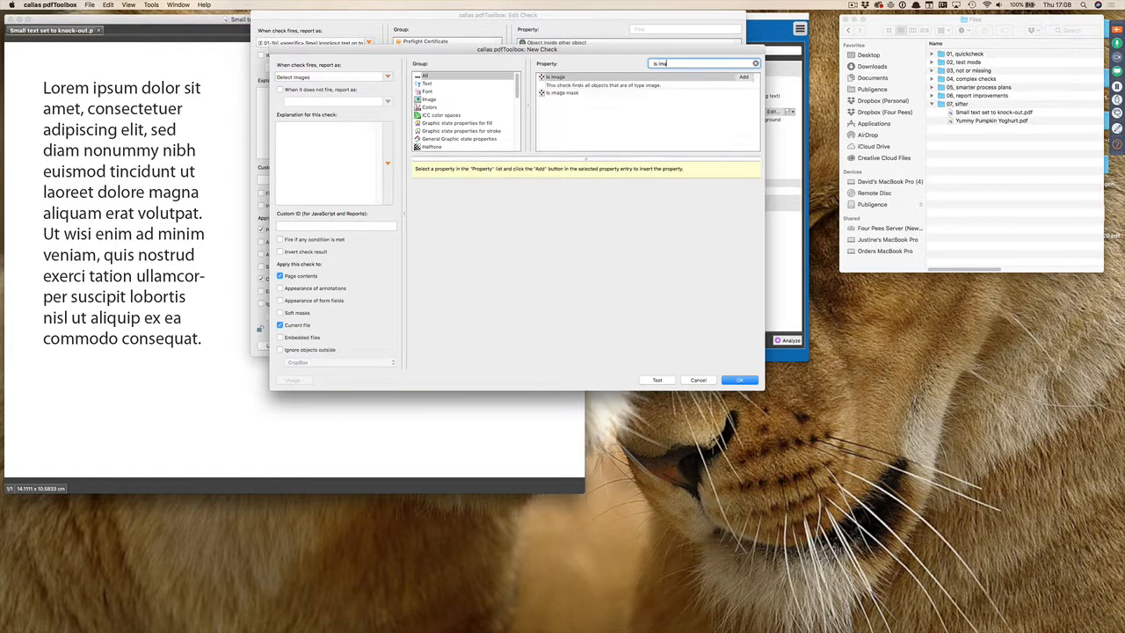
pyautogui.doubleClick(563, 78)
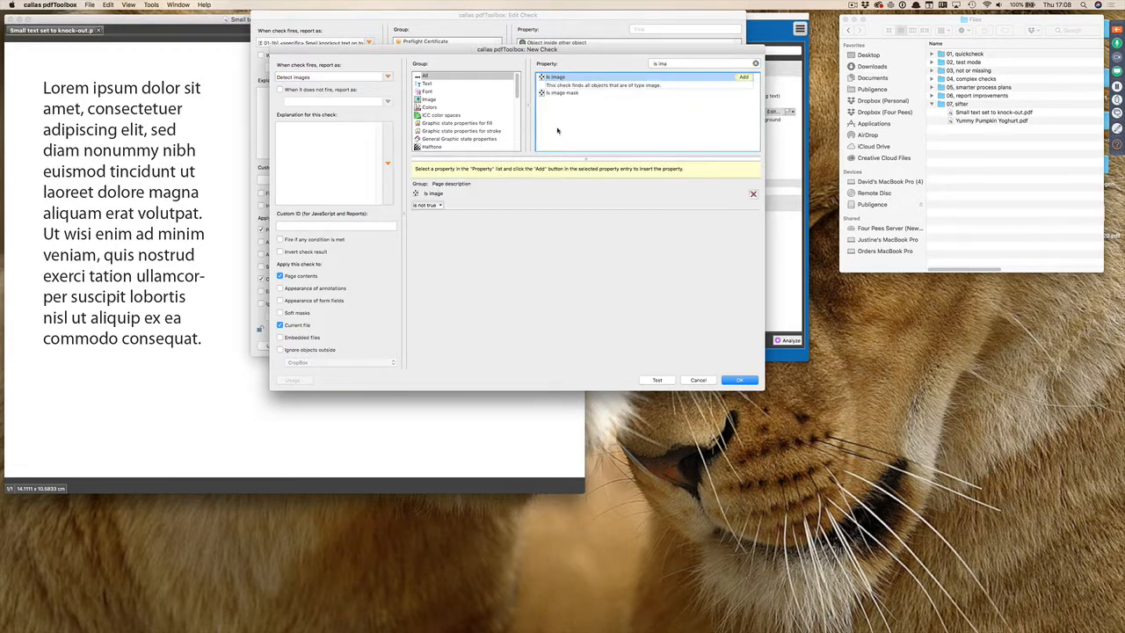
pyautogui.click(428, 205)
pyautogui.click(428, 219)
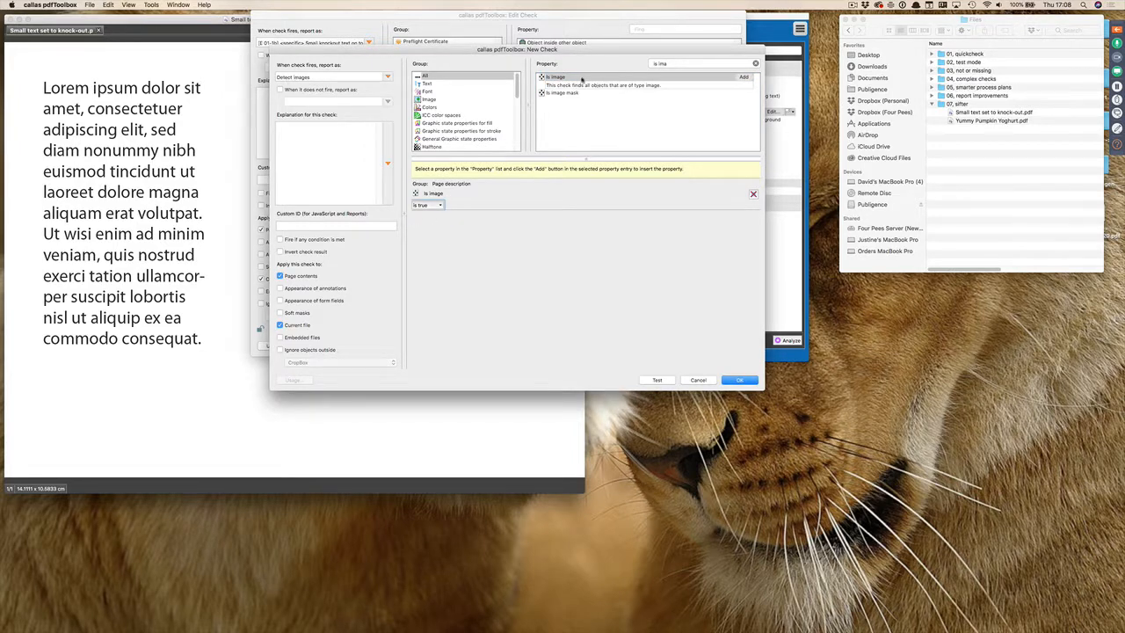
pyautogui.click(739, 380)
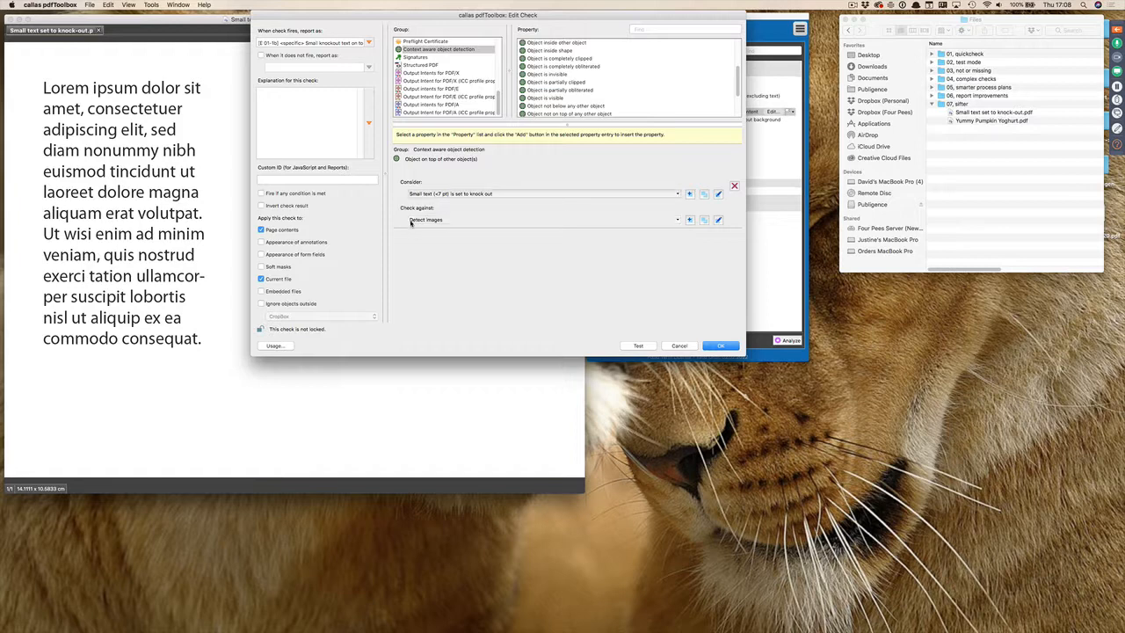
# Review the Check against choices including "Detect images" and close the check editor.
pyautogui.click(444, 222)
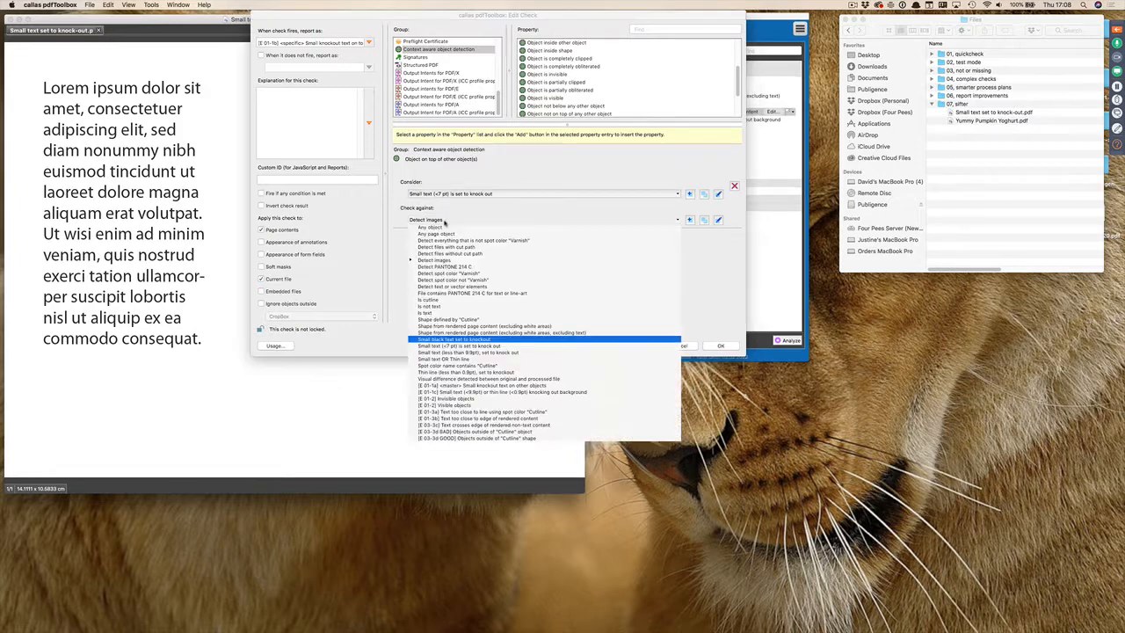
pyautogui.click(449, 220)
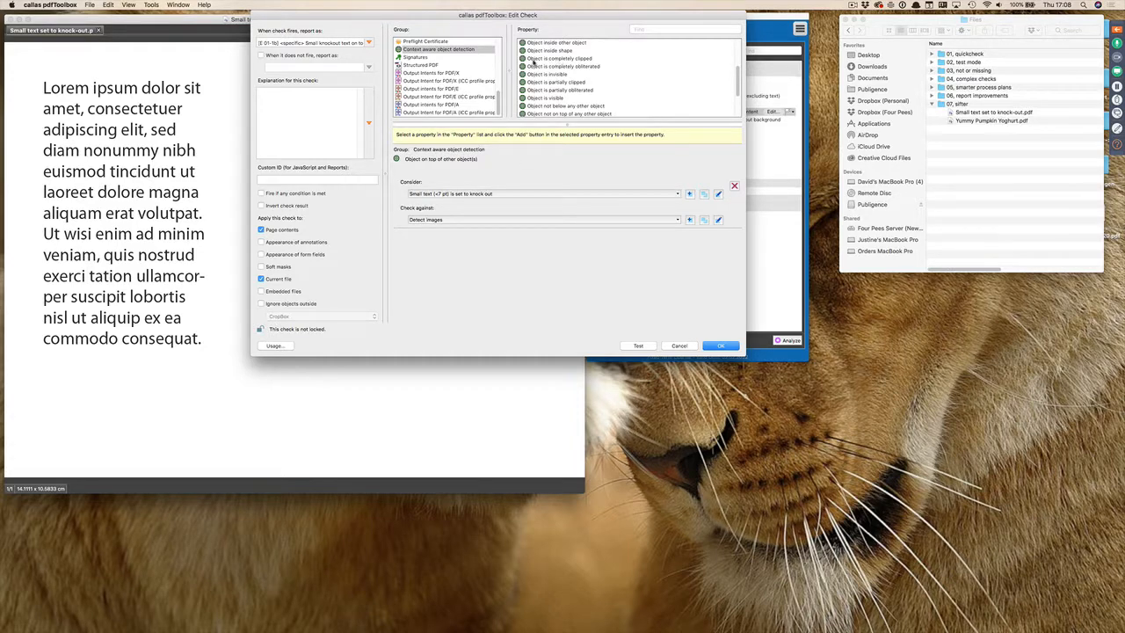
pyautogui.click(704, 345)
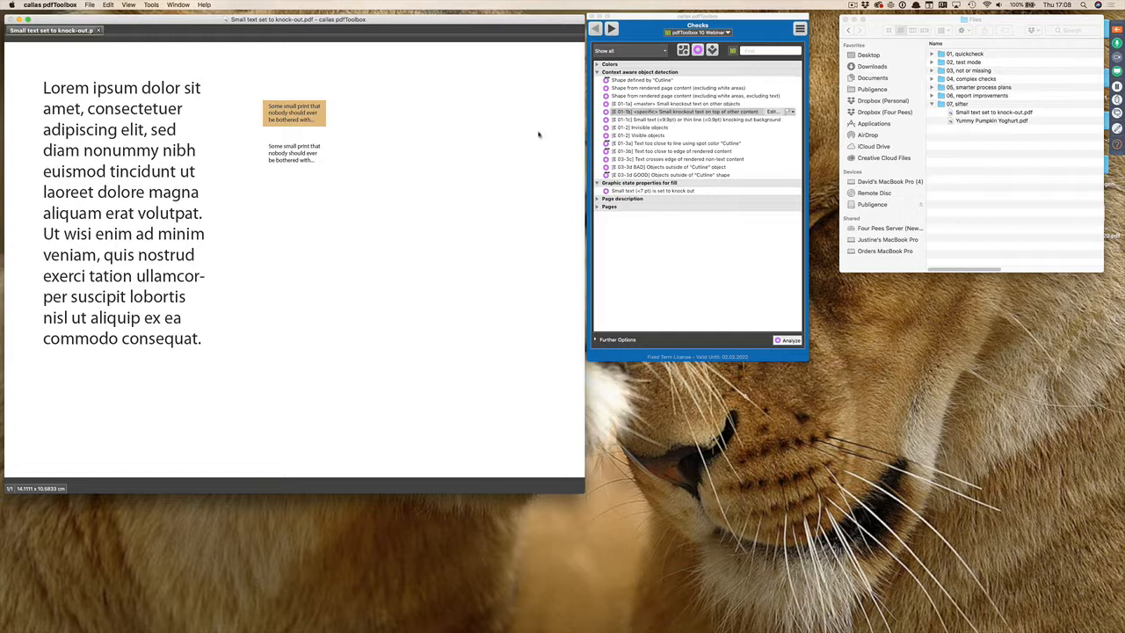
# Close Small text set to knock-out.pdf and open Yummy Pumpkin Yoghurt.pdf from the 07, sifter folder in Finder.
pyautogui.click(99, 29)
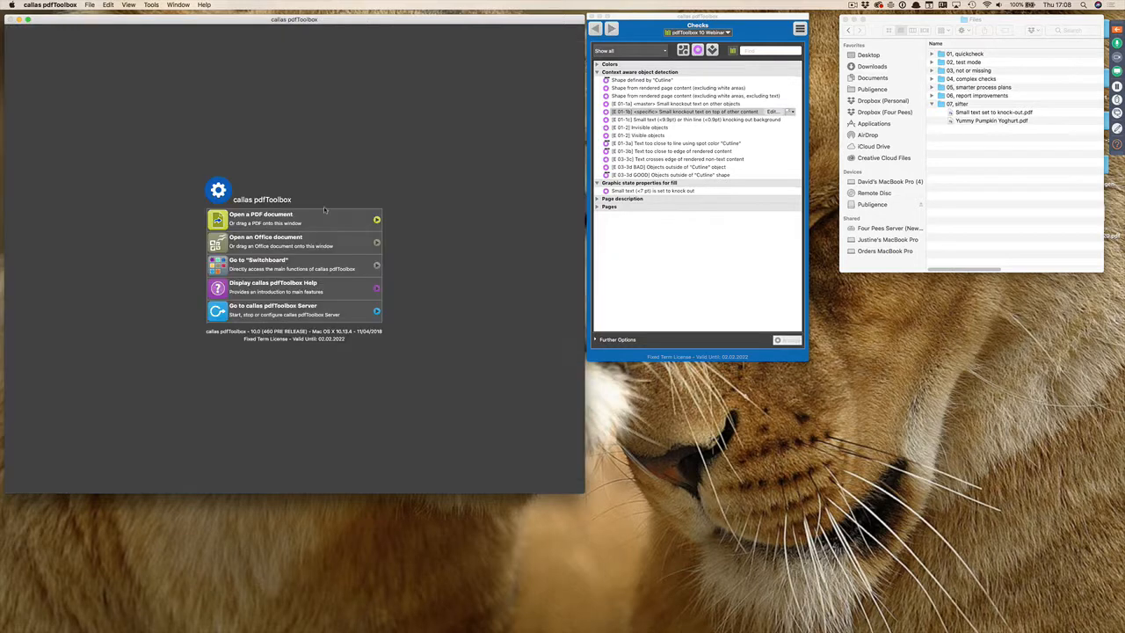
pyautogui.click(986, 121)
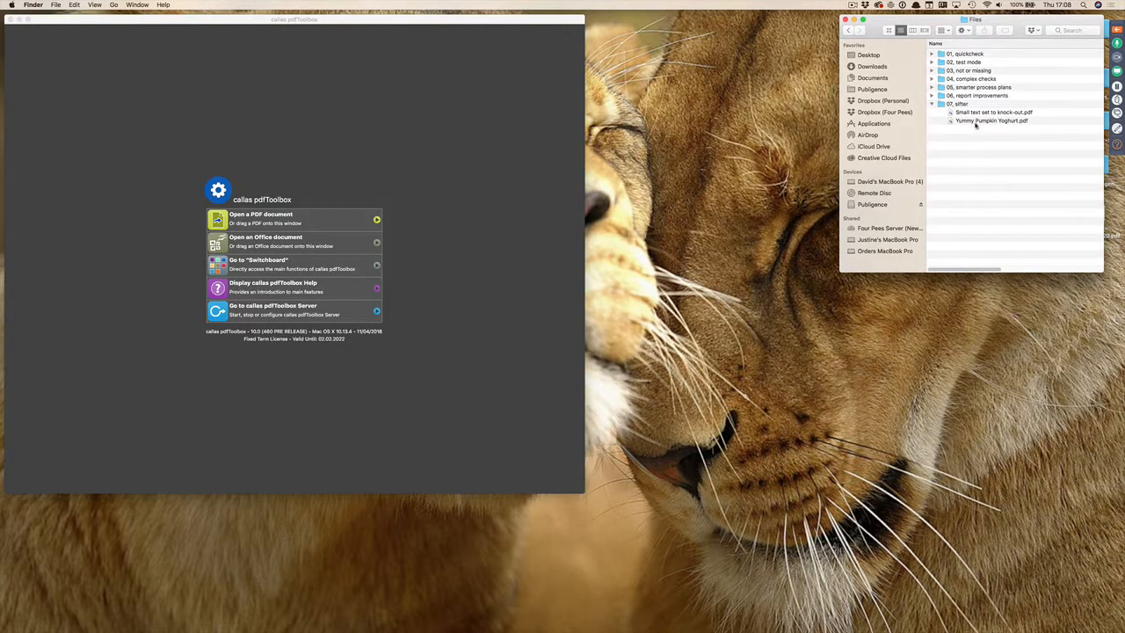
pyautogui.moveTo(977, 123); pyautogui.dragTo(369, 147)
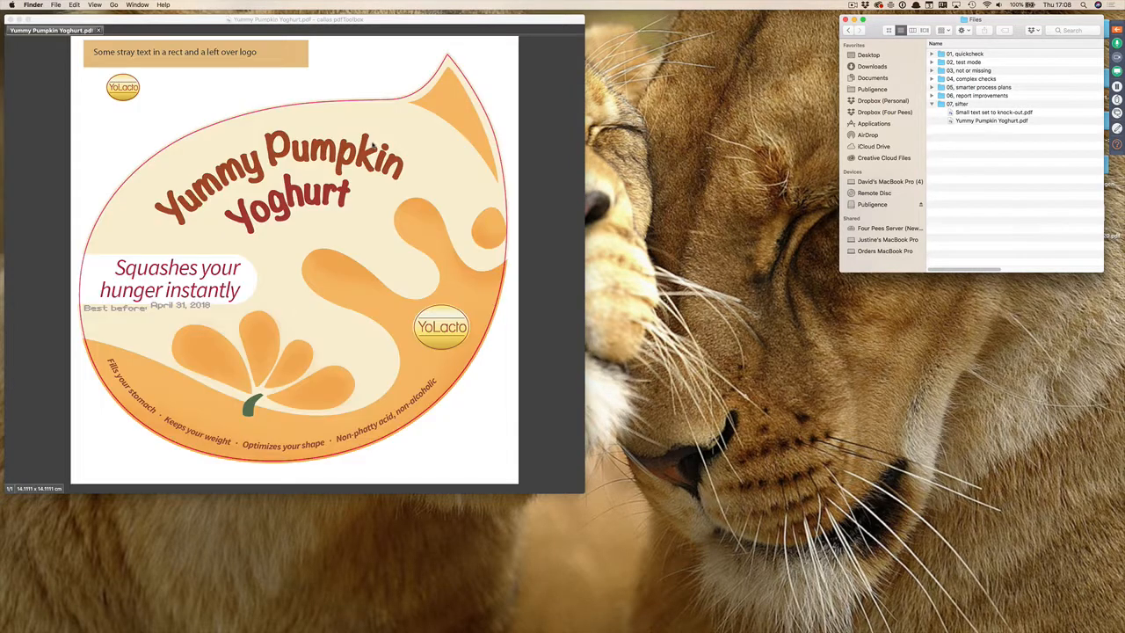
pyautogui.click(512, 101)
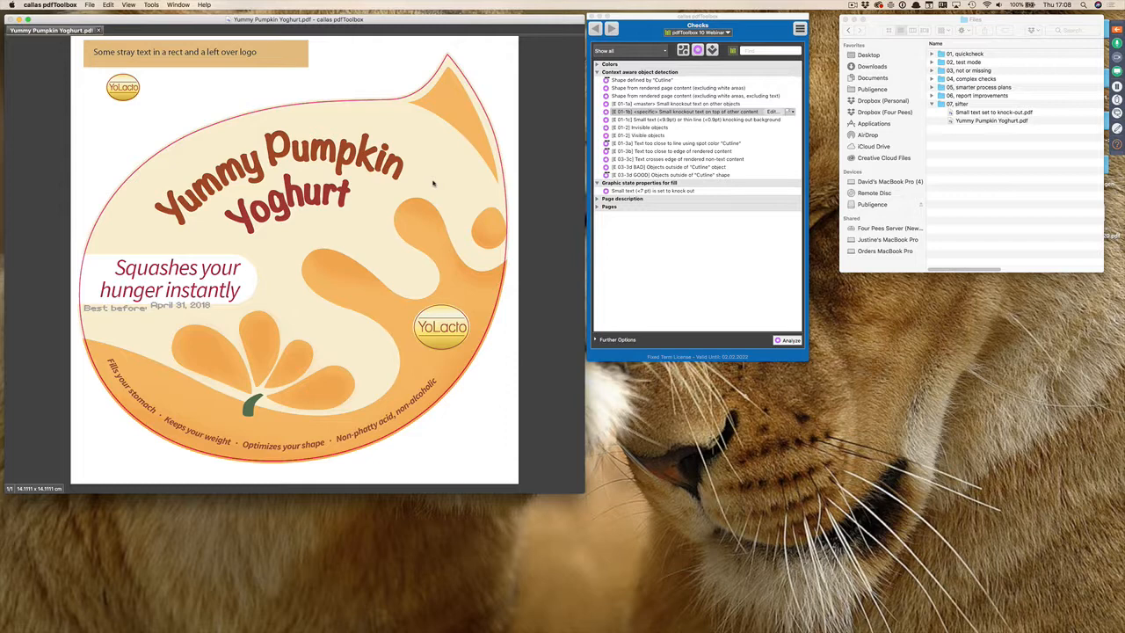
# Run the check "[E 01-2] Invisible objects" on Yummy Pumpkin Yoghurt.pdf and highlight its matches on the page.
pyautogui.click(651, 129)
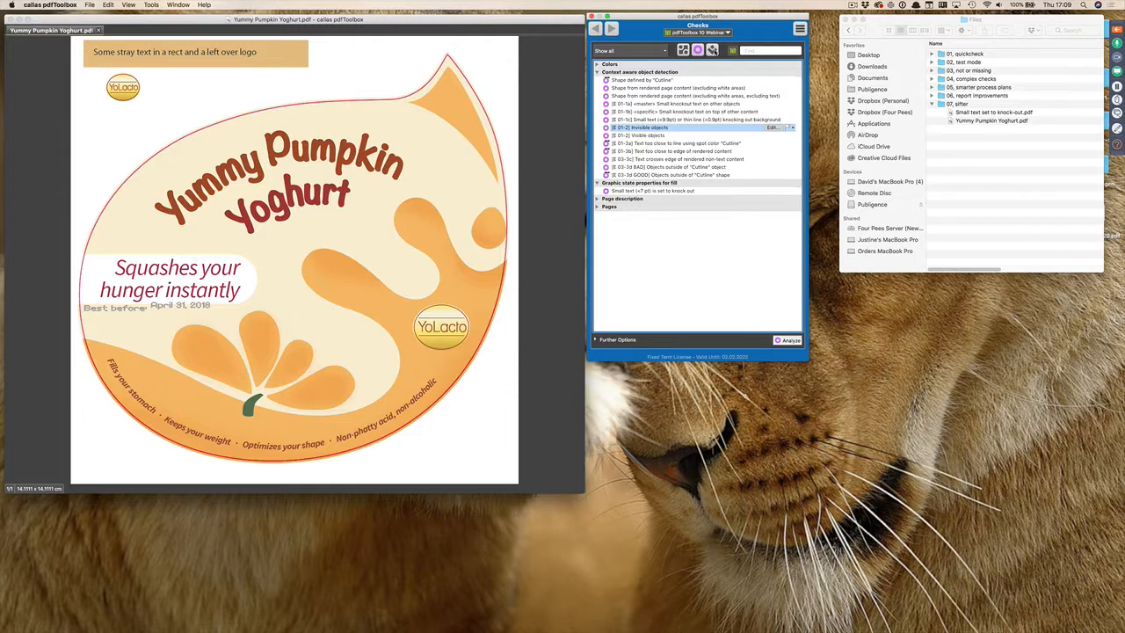
pyautogui.doubleClick(652, 129)
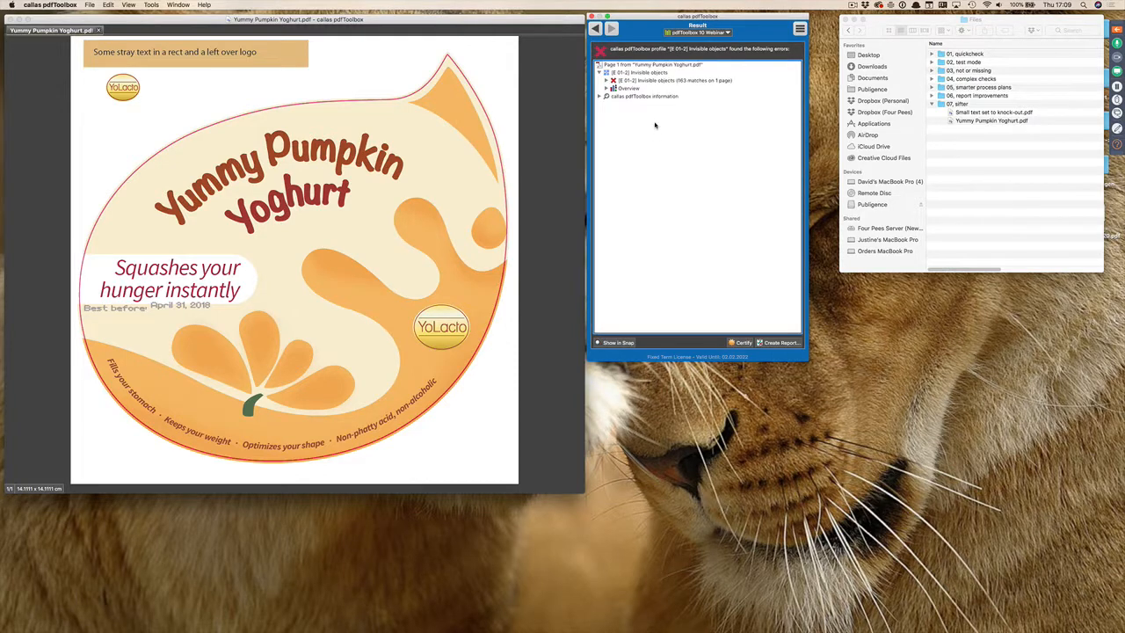
pyautogui.click(646, 81)
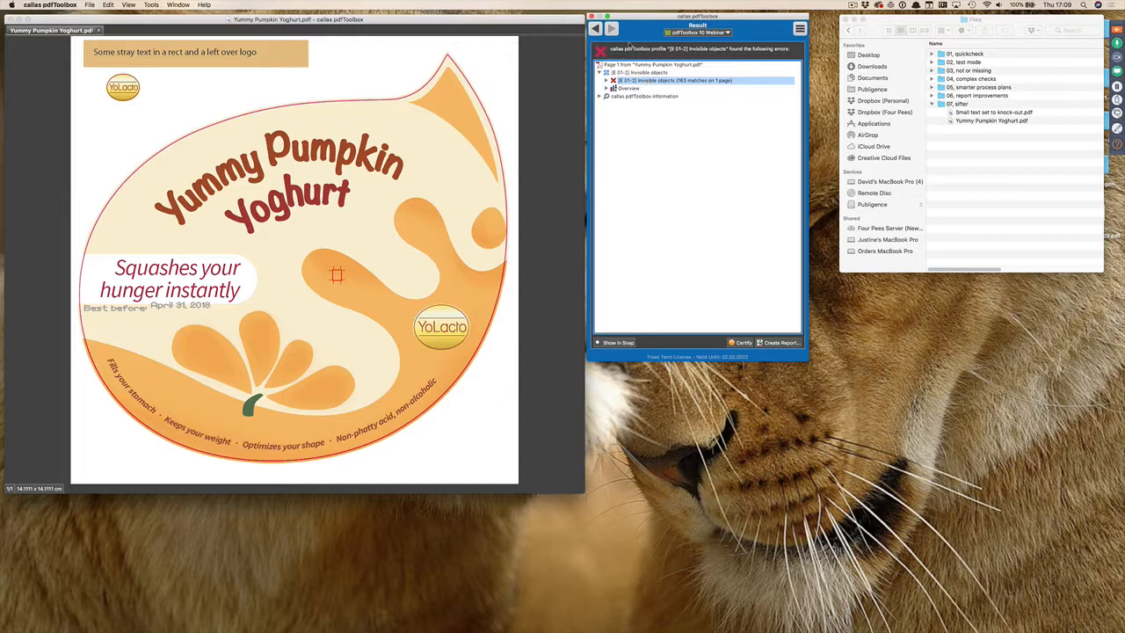
# Switch from checks to fixups, open "[E 01] Remove visible objects" for editing and test it on Yummy Pumpkin Yoghurt.pdf.
pyautogui.click(595, 29)
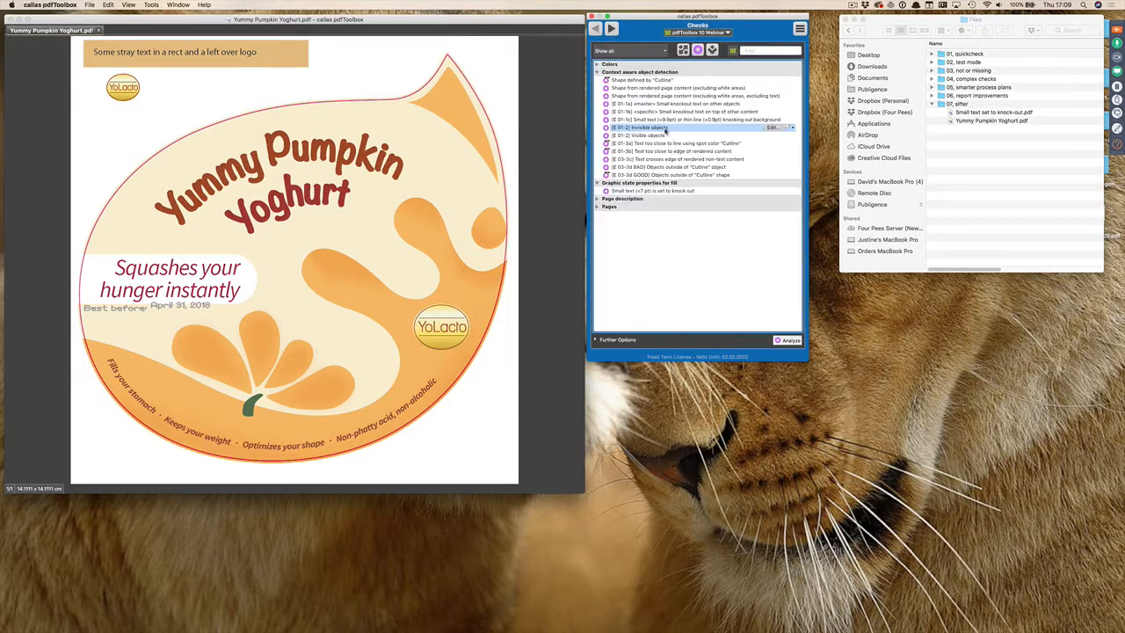
pyautogui.click(713, 50)
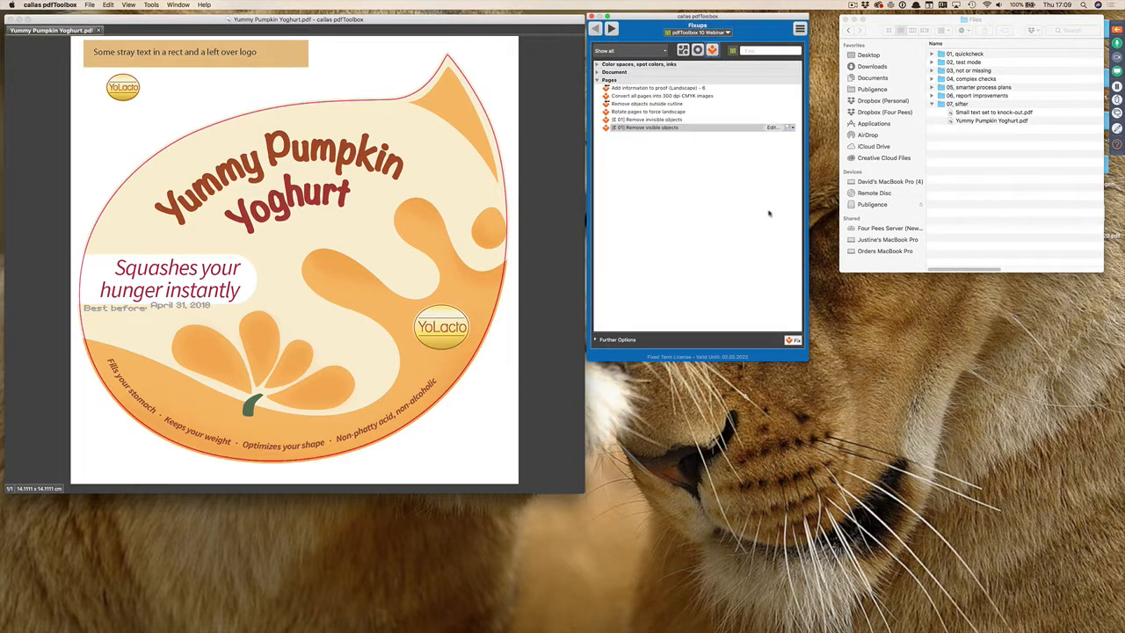
pyautogui.click(673, 128)
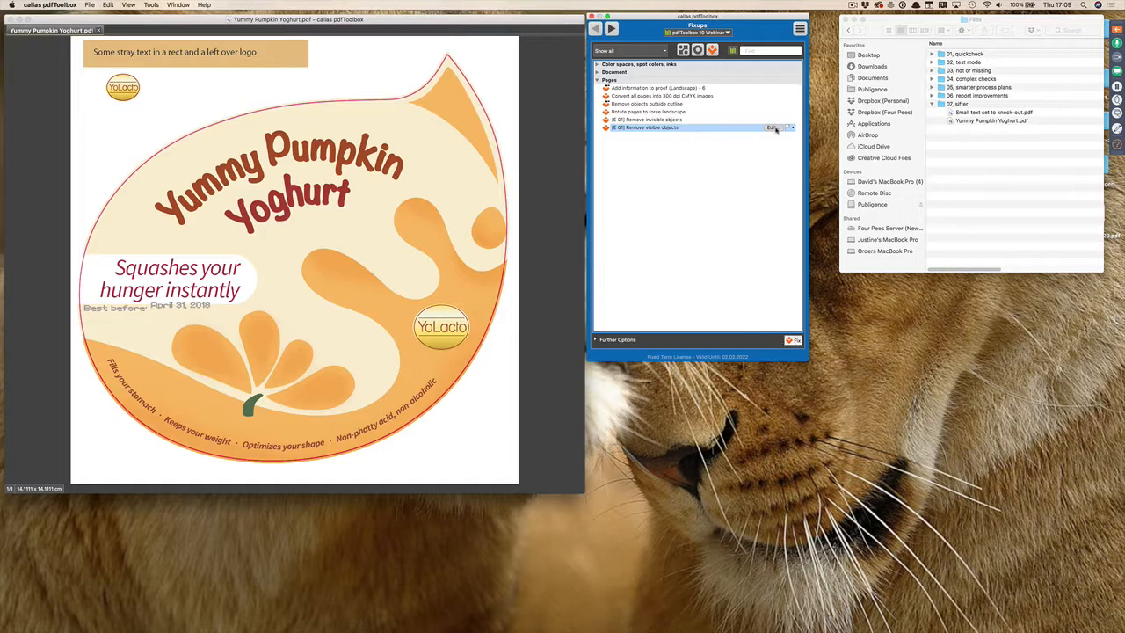
pyautogui.click(771, 127)
pyautogui.click(716, 510)
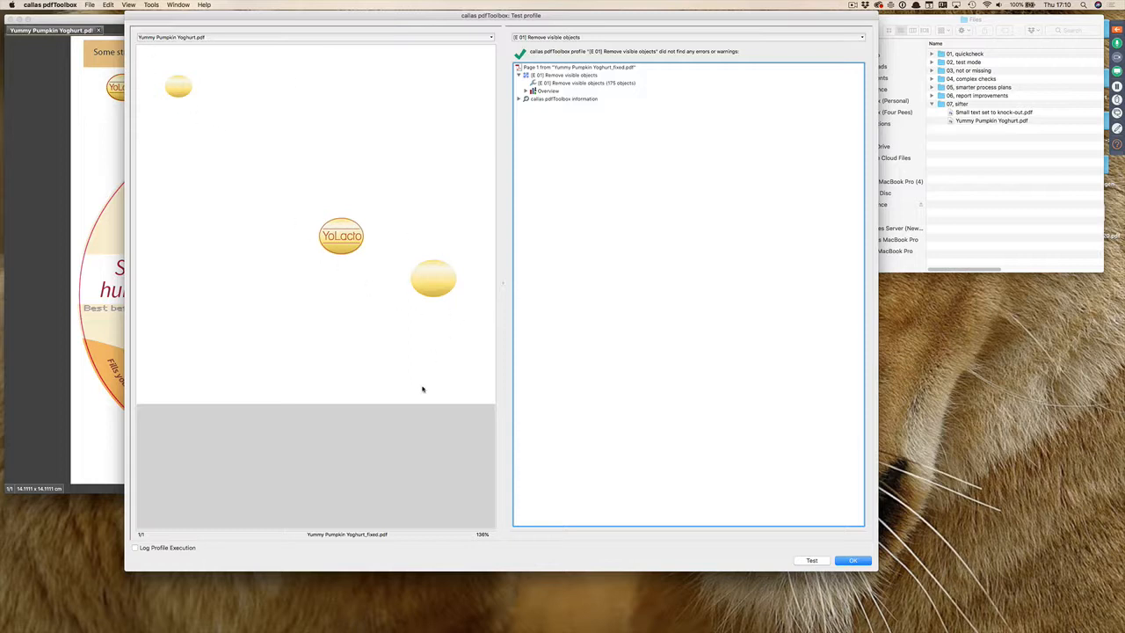
# Close the test results and the fixup editor, and switch from fixups back to checks.
pyautogui.click(851, 561)
pyautogui.click(767, 510)
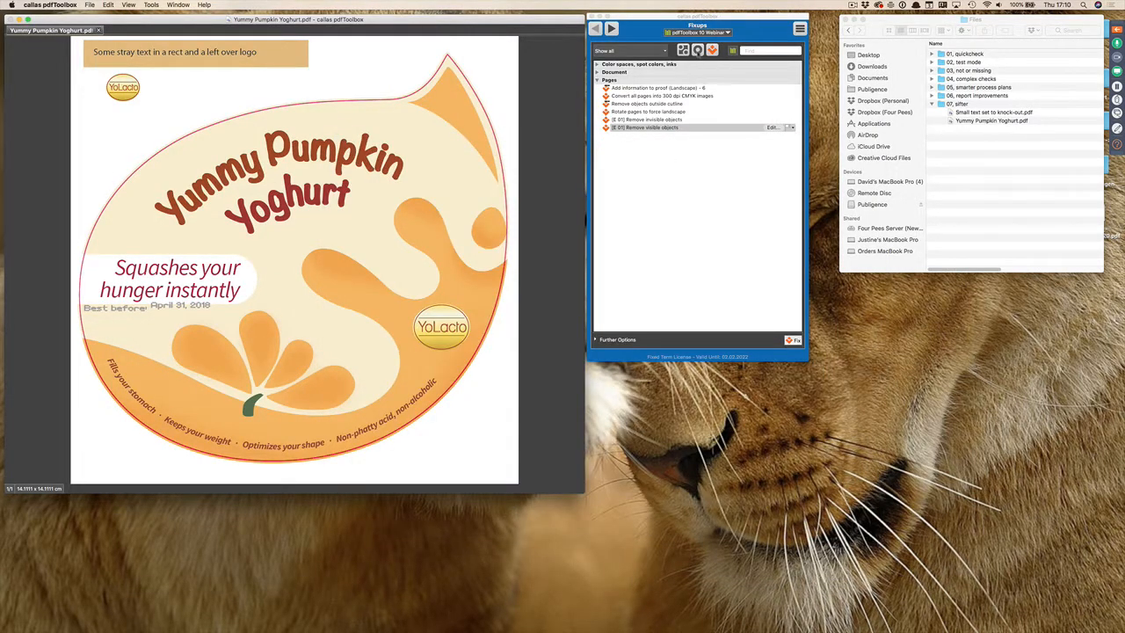
pyautogui.click(696, 50)
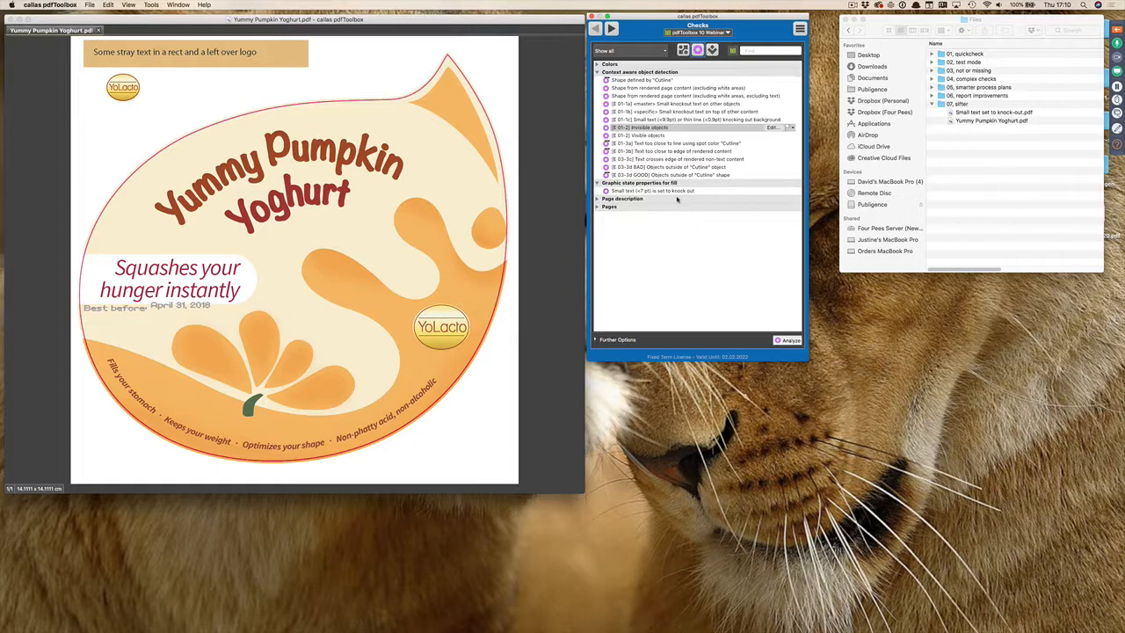
# Run the check "[E 01-3a] Text too close to line using spot color "Cutline"" with its default values and highlight its matches on the page.
pyautogui.click(678, 176)
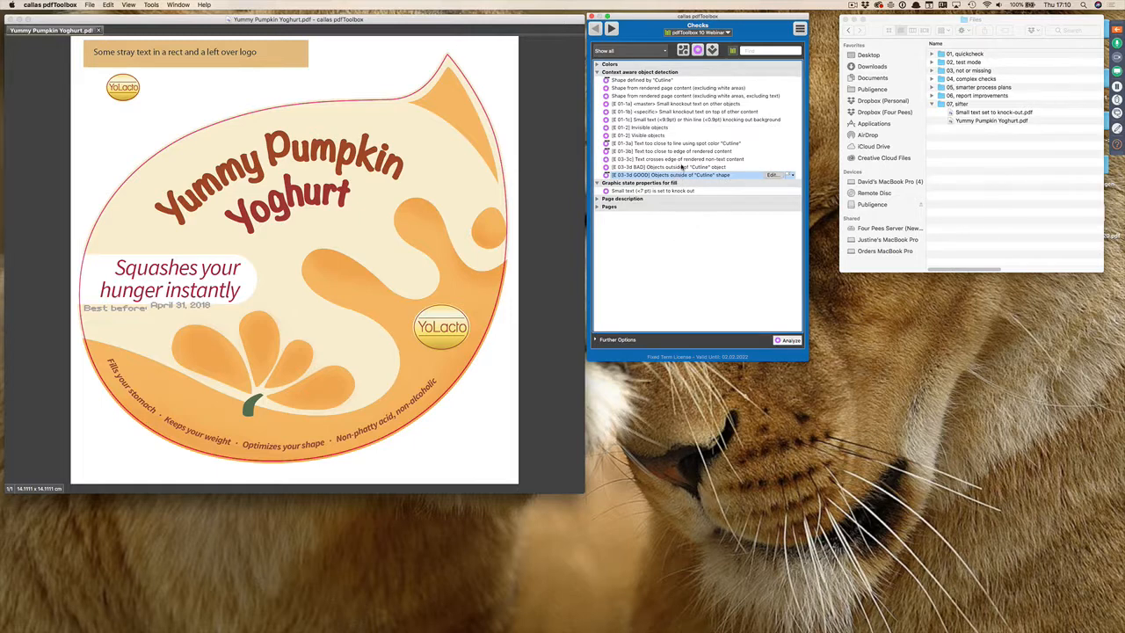
pyautogui.click(678, 153)
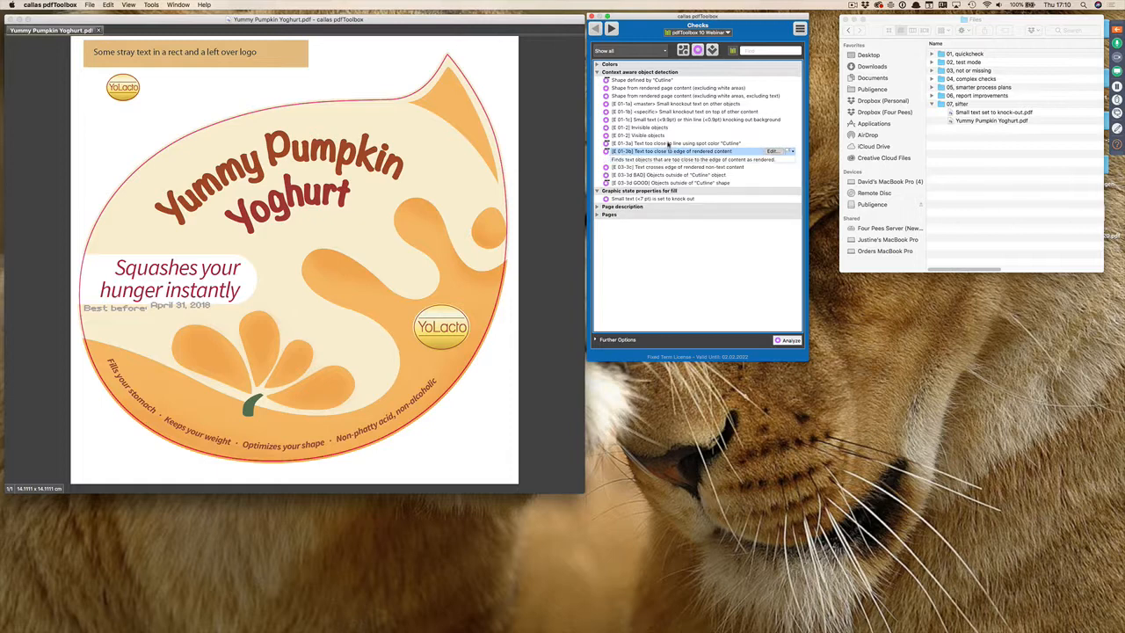
pyautogui.click(667, 144)
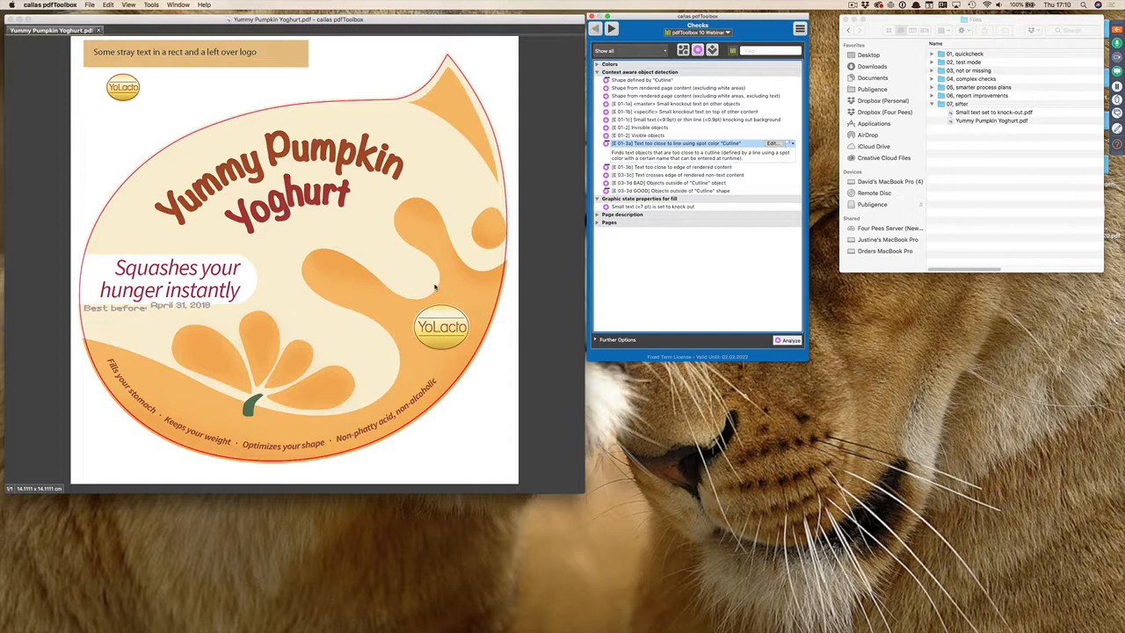
pyautogui.click(788, 341)
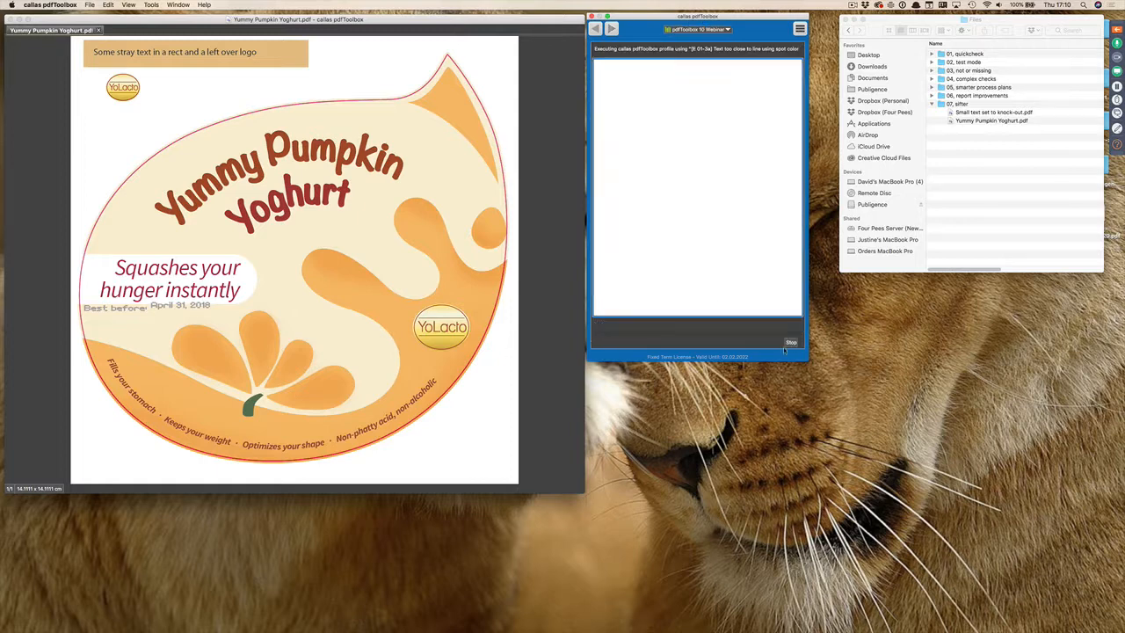
pyautogui.moveTo(489, 146); pyautogui.dragTo(533, 69)
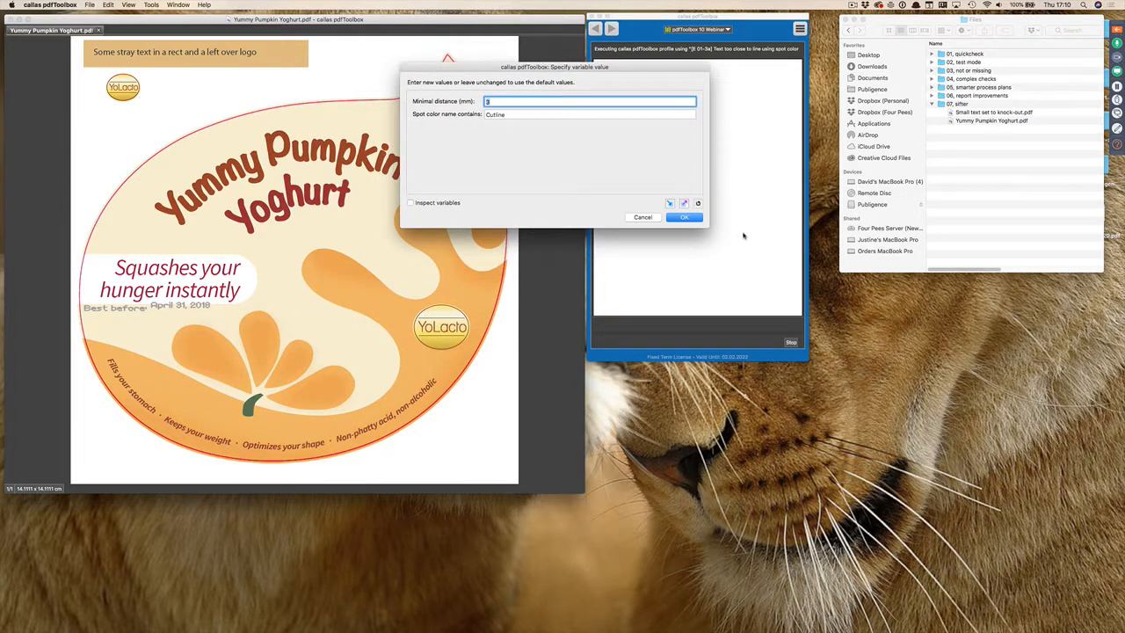
pyautogui.click(684, 218)
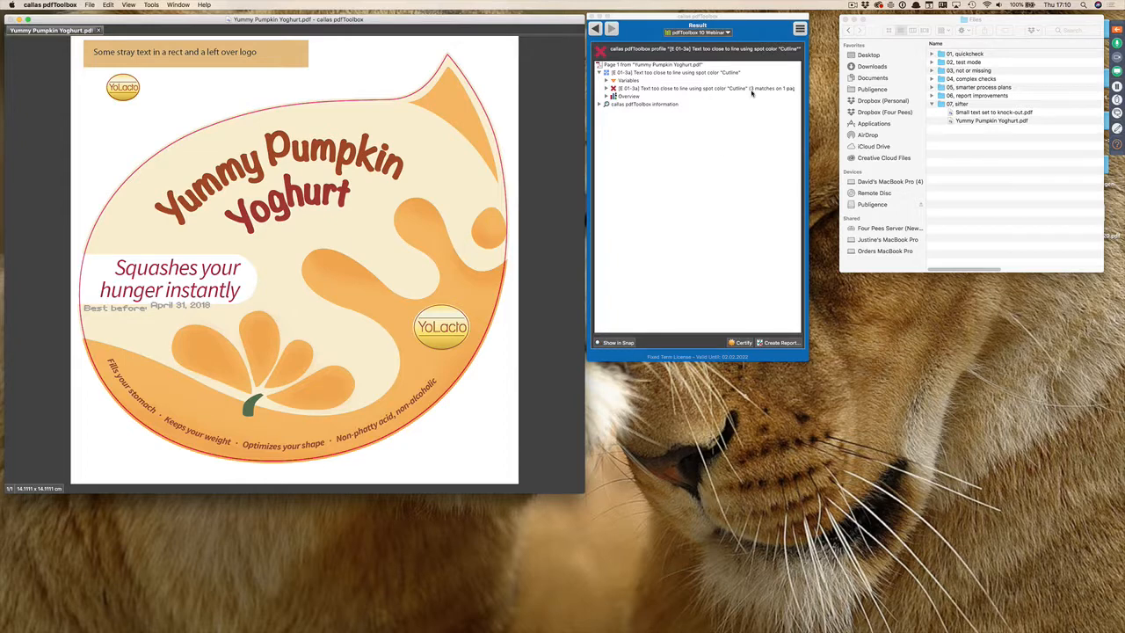
pyautogui.click(691, 89)
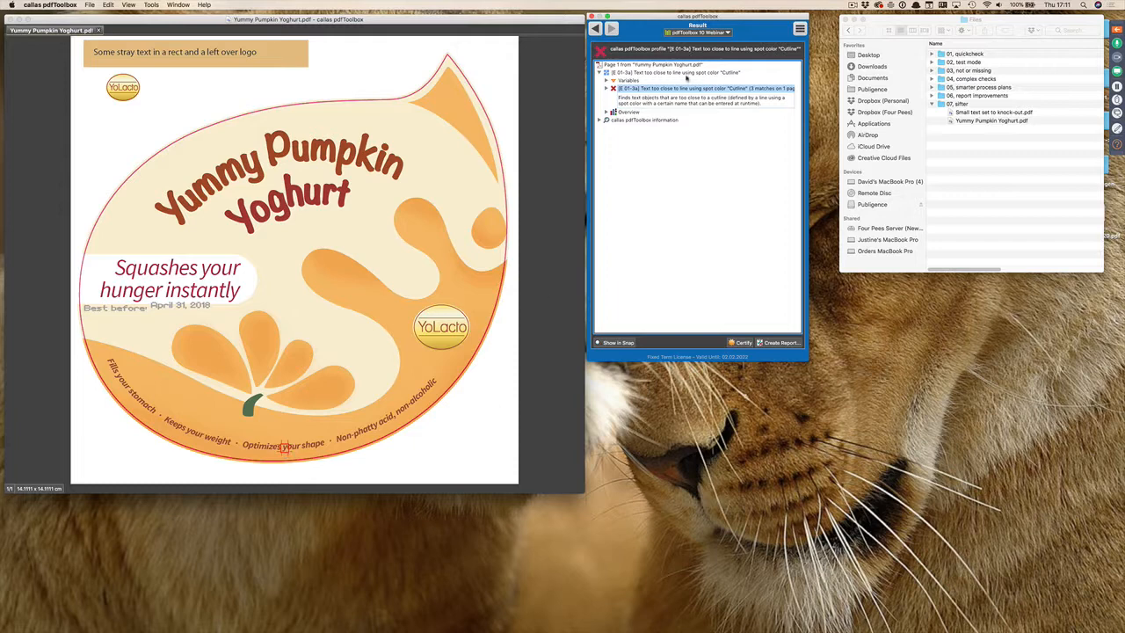
pyautogui.click(659, 91)
pyautogui.click(682, 91)
# Rerun the text-too-close-to-Cutline check with a minimal distance of 2 mm and highlight its match on the page.
pyautogui.click(595, 29)
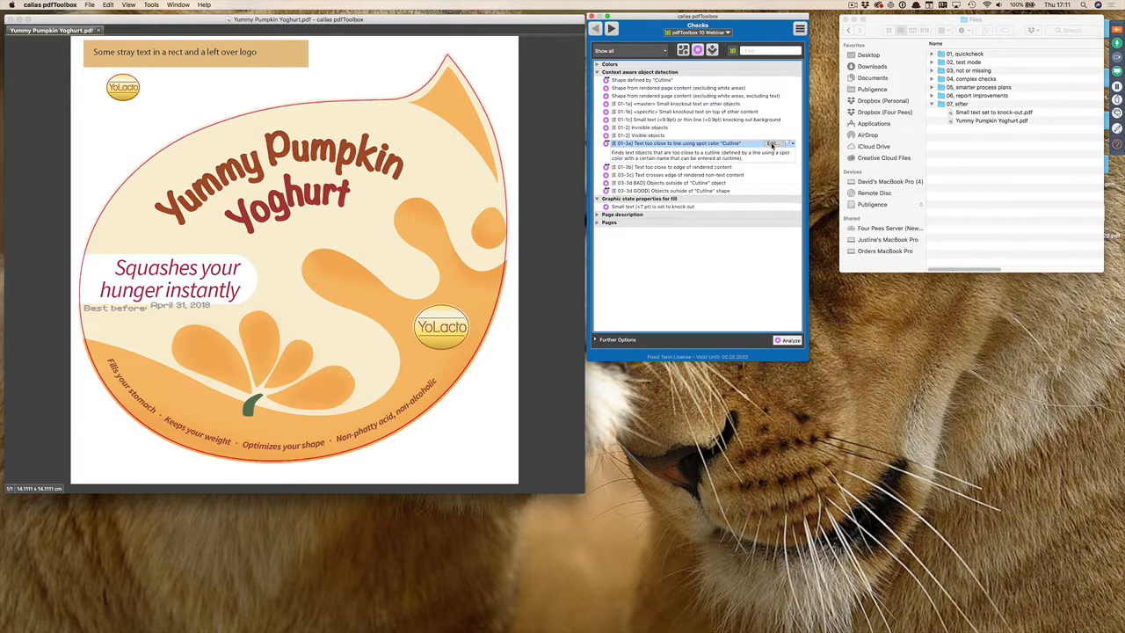
pyautogui.click(787, 340)
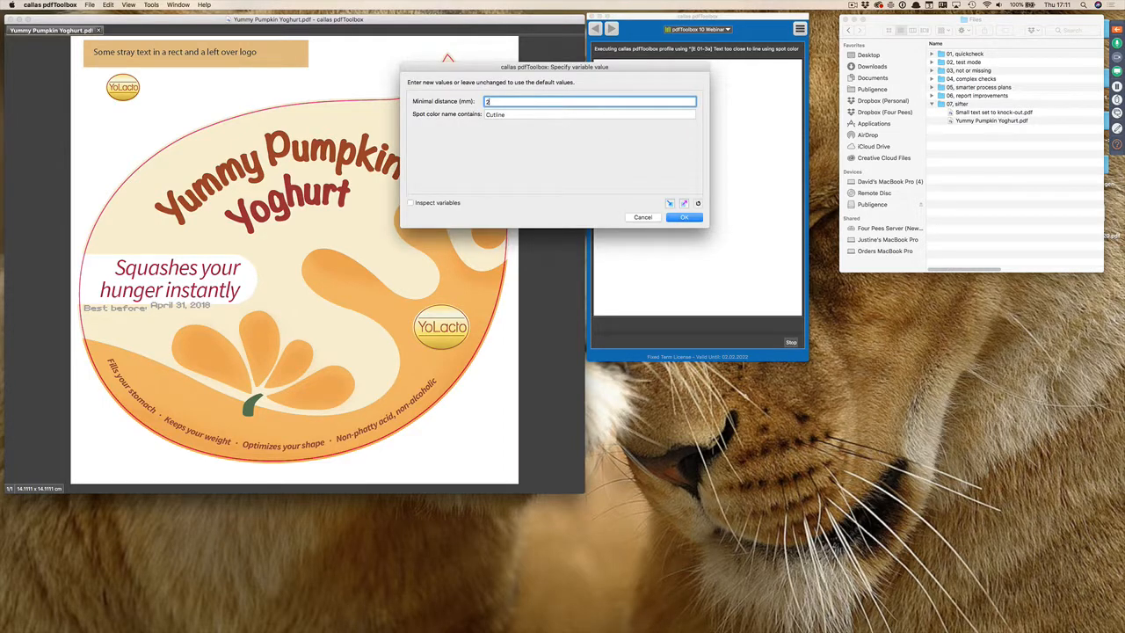
pyautogui.press('Tab')
pyautogui.press('Tab')
pyautogui.click(690, 219)
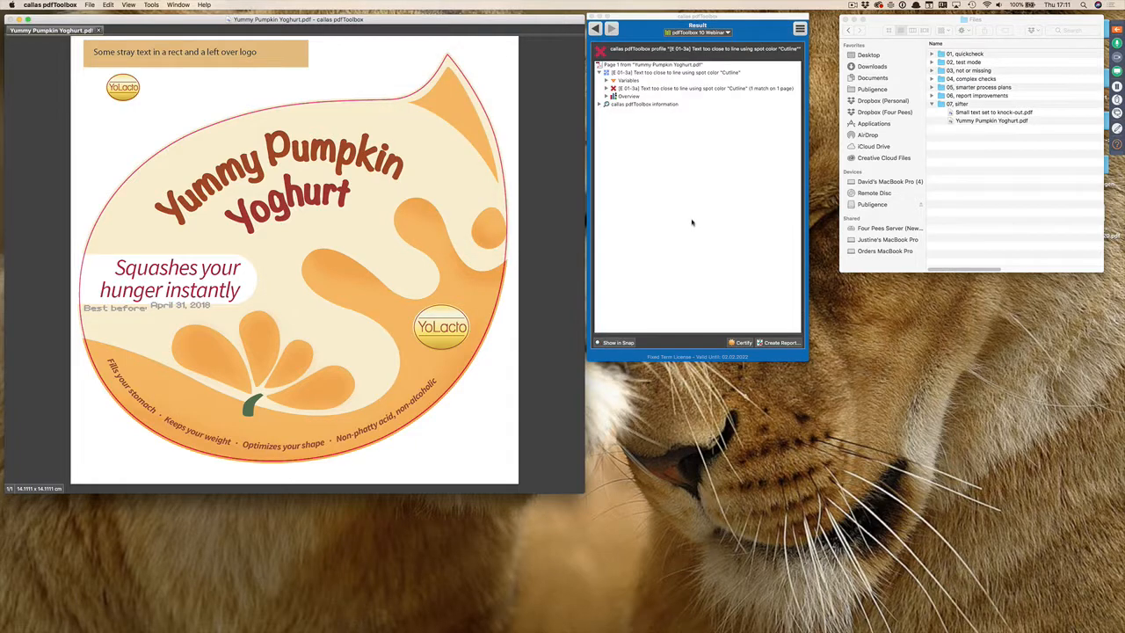
pyautogui.click(752, 91)
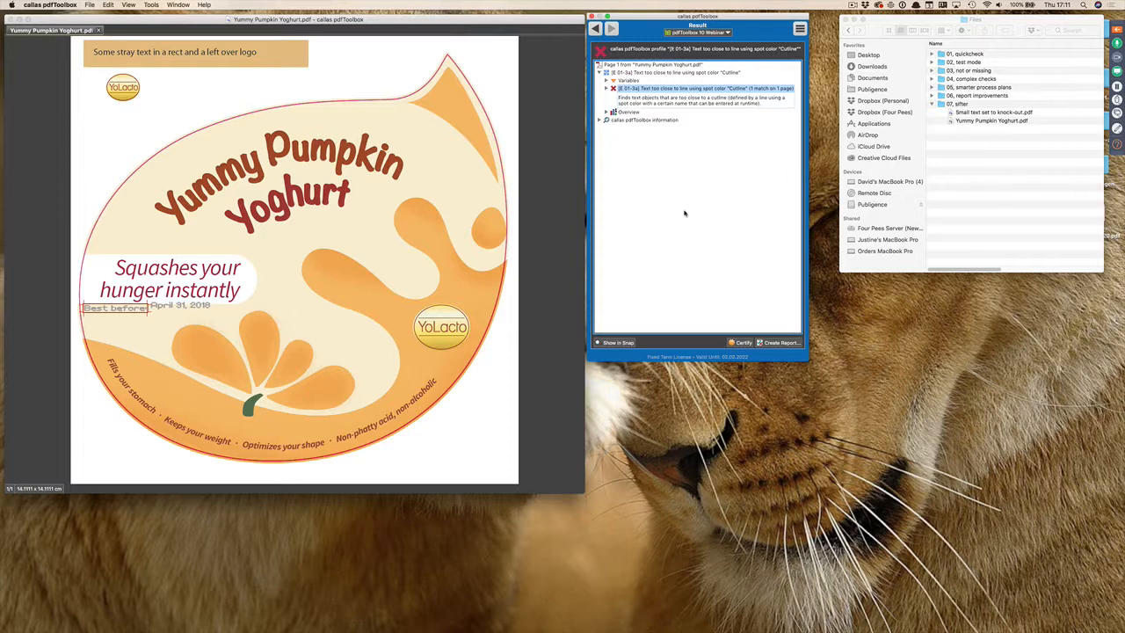
# Return to the checks list, close Yummy Pumpkin Yoghurt.pdf and quit pdfToolbox.
pyautogui.click(595, 29)
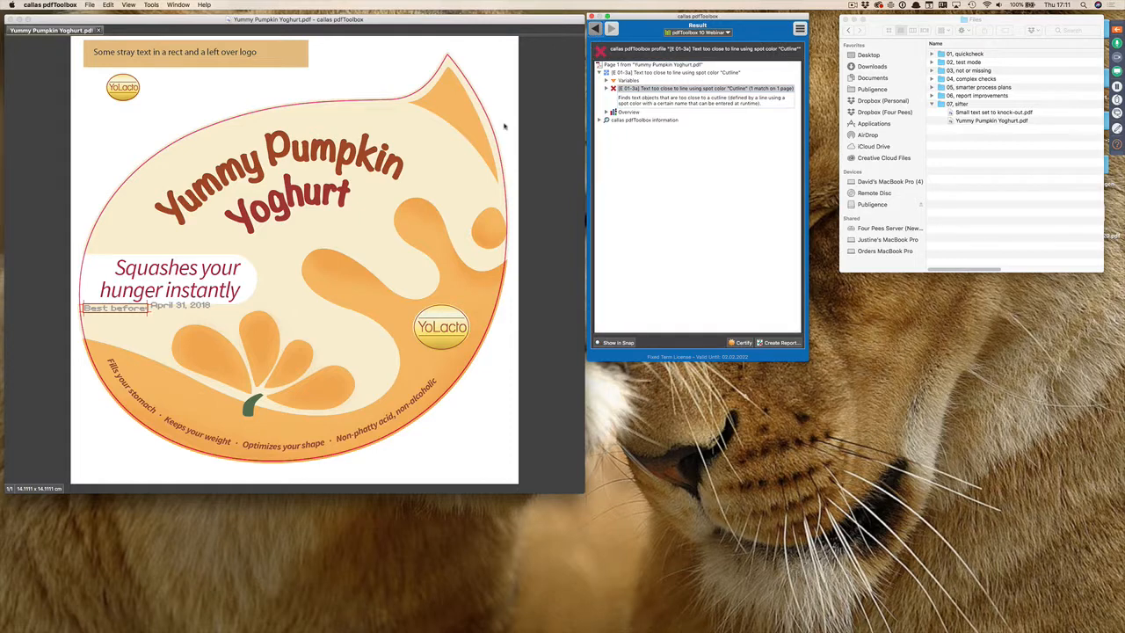
pyautogui.click(100, 31)
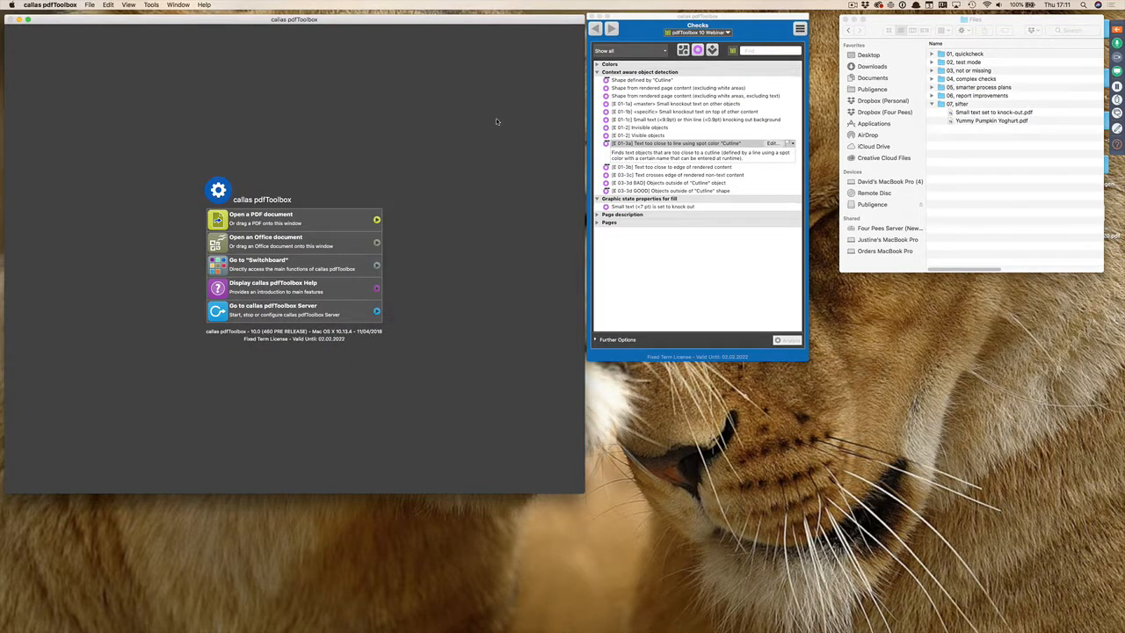
pyautogui.press('super+q')
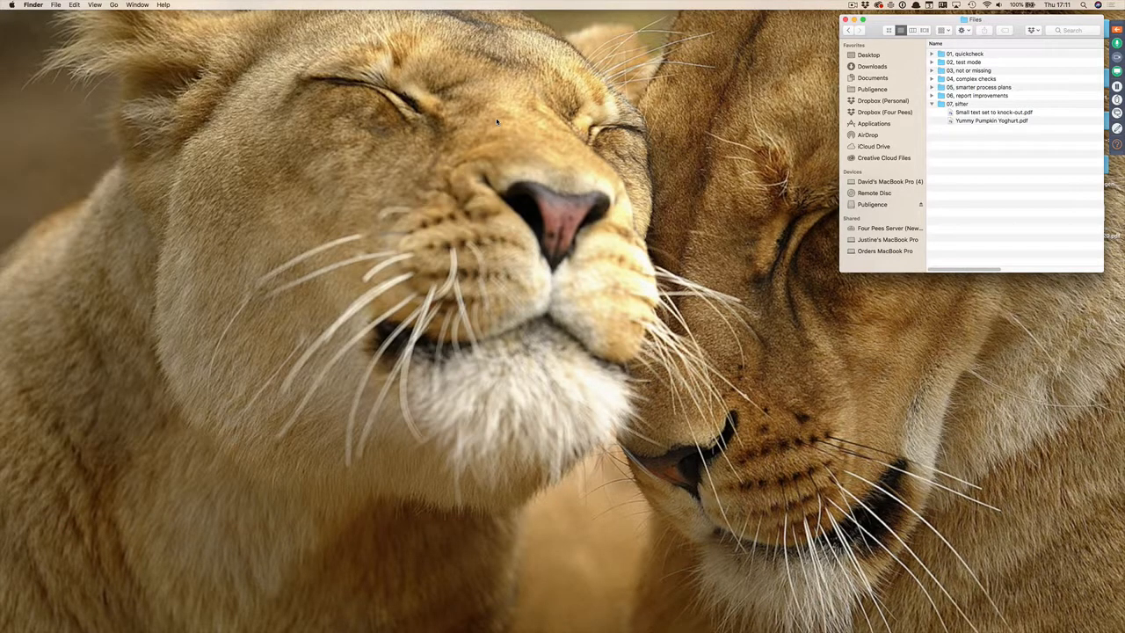
# Switch to PowerPoint, start the slide show from the License Server agenda slide and advance to "The problem with activation".
pyautogui.press('super+Tab')
pyautogui.press('super+Tab')
pyautogui.press('super+Tab')
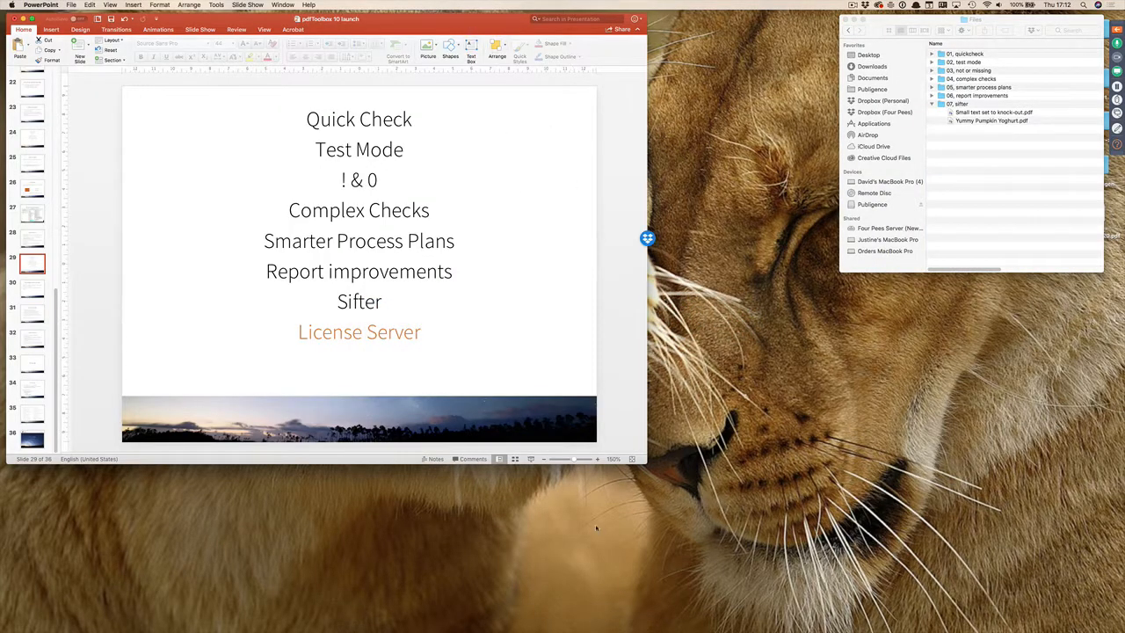
pyautogui.press('super+shift+Return')
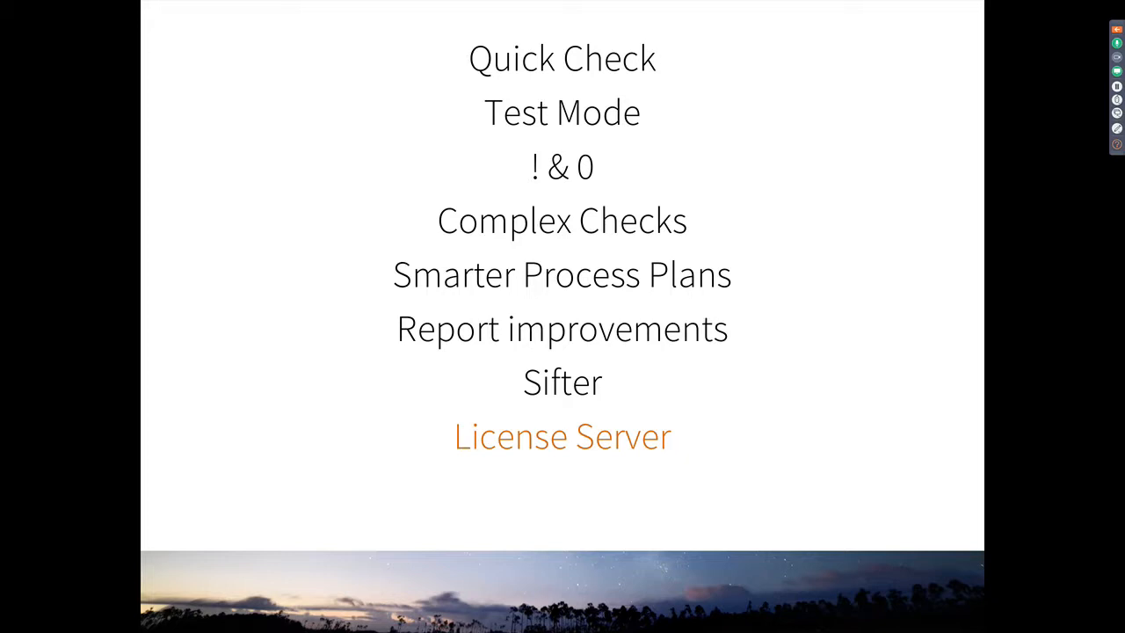
pyautogui.press('Right')
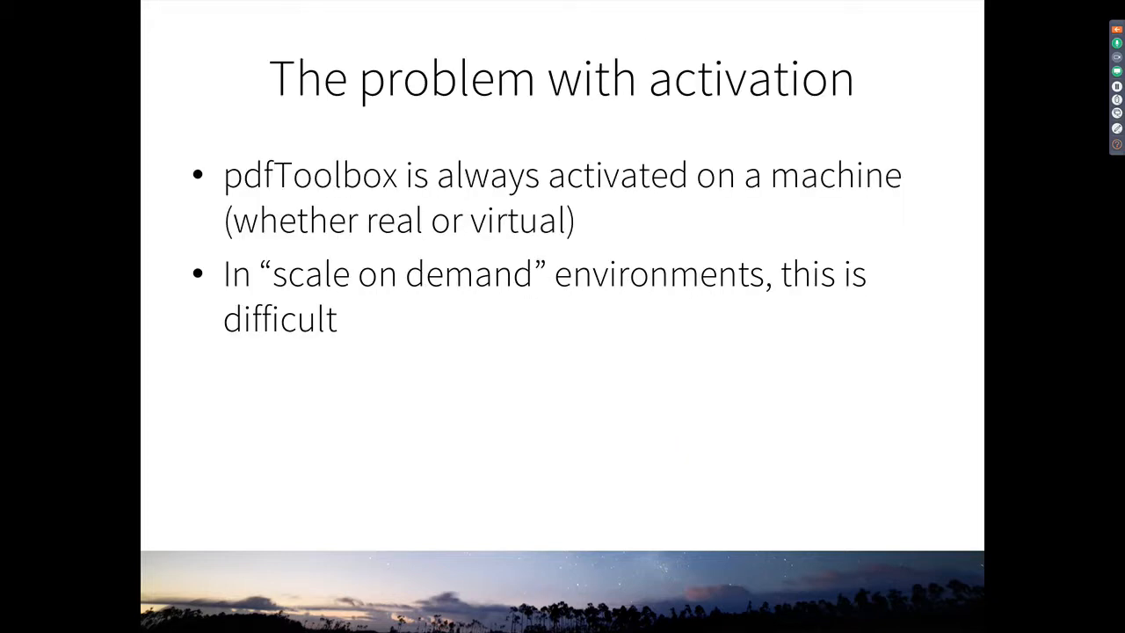